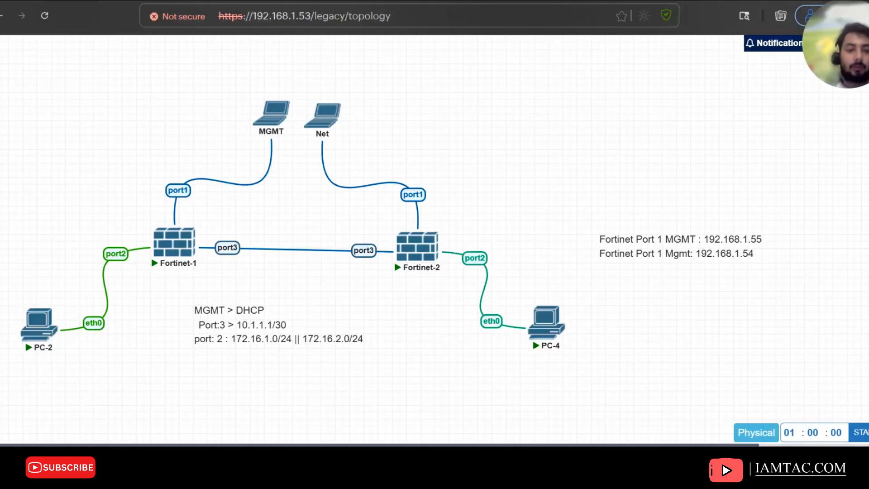
Open Fortinet-1's console in the SSH client and bring up its login prompt
mouse_move(167, 243)
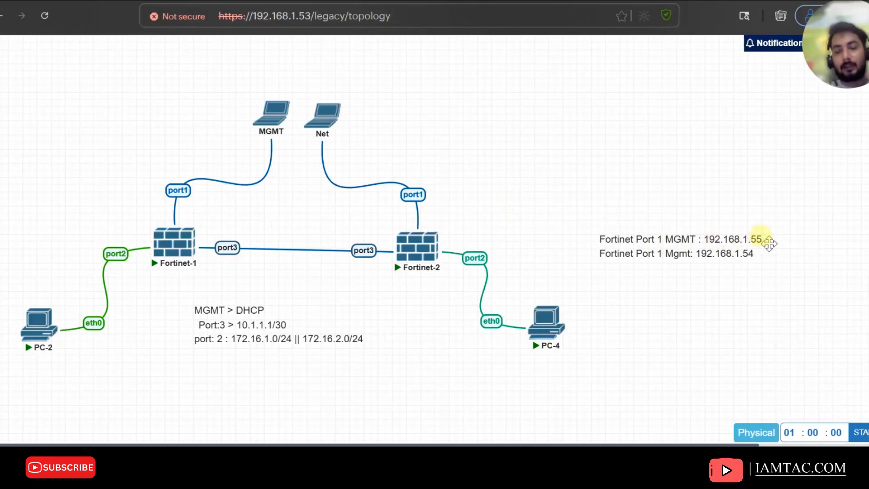
click(739, 269)
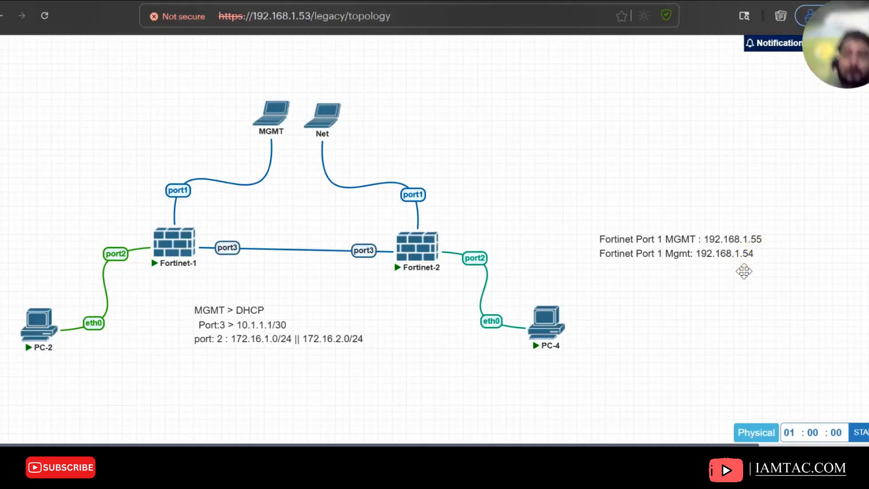
click(868, 357)
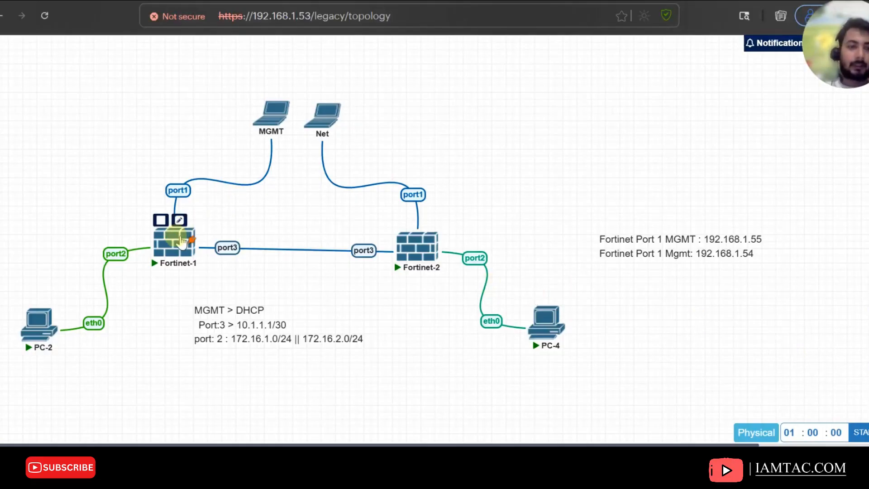
click(181, 242)
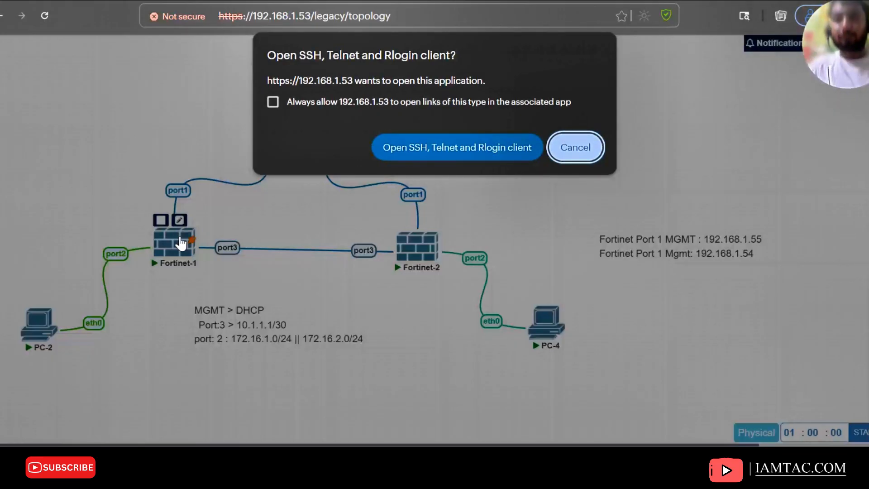
click(432, 149)
click(690, 276)
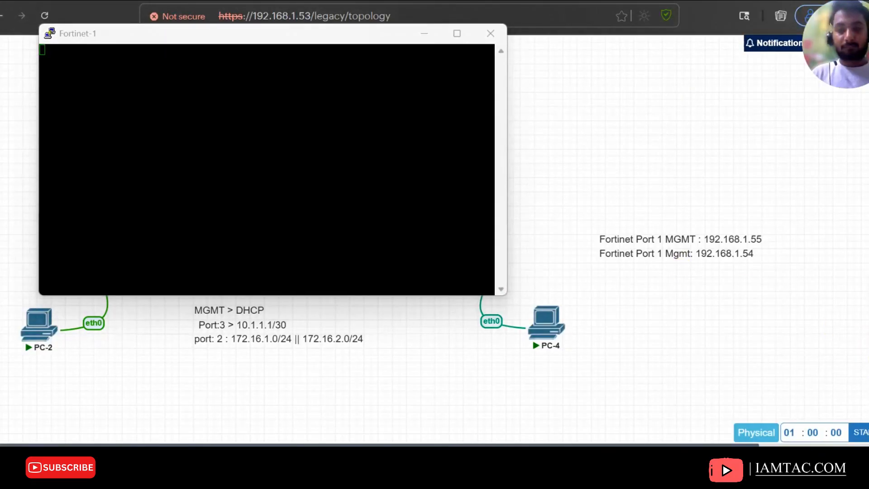
click(171, 82)
key(Return)
key(Return)
key(Return)
key(Return)
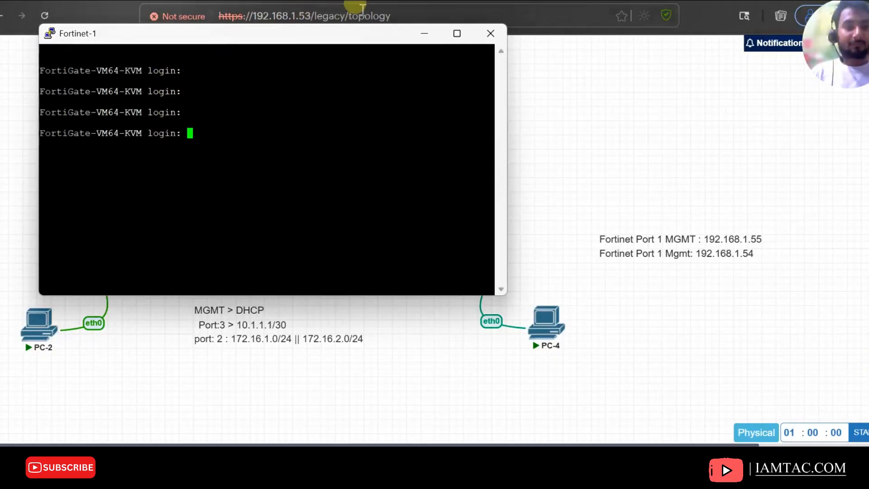
Open the FortiGate web interface at 192.168.1.55 in a new browser tab
click(131, 1)
key(ctrl+t)
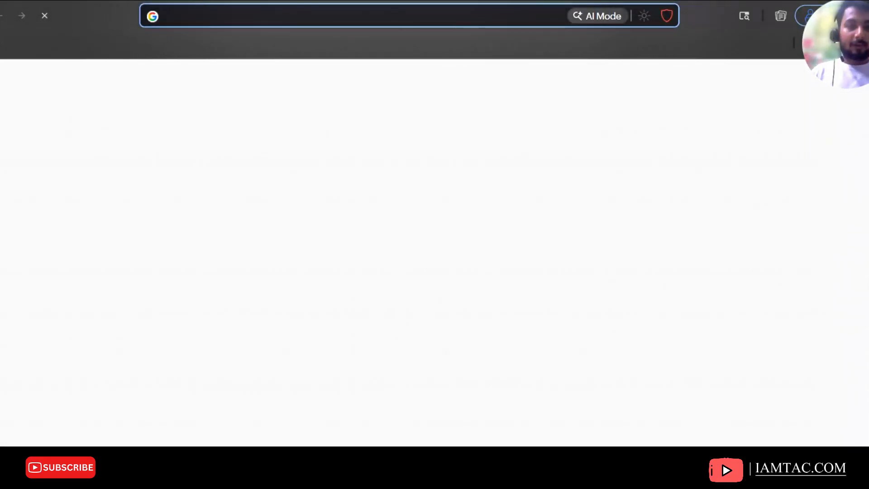
text(192.15)
key(BackSpace)
text(6)
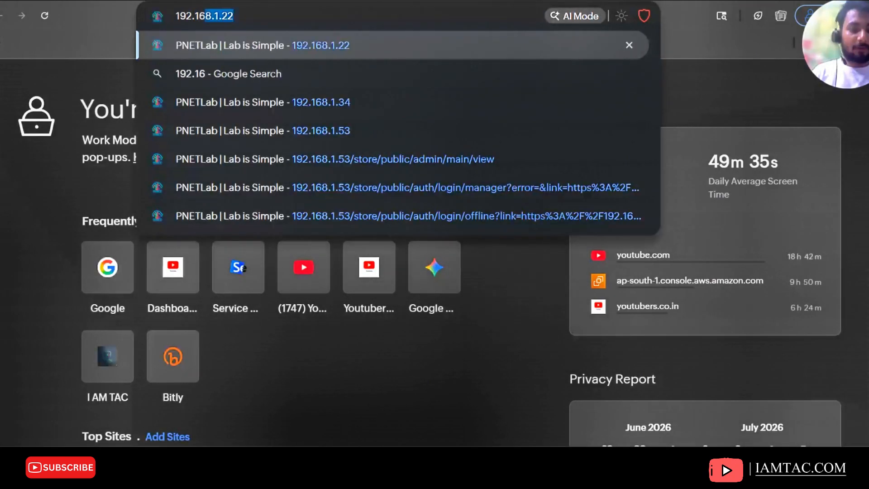
text(8.1.)
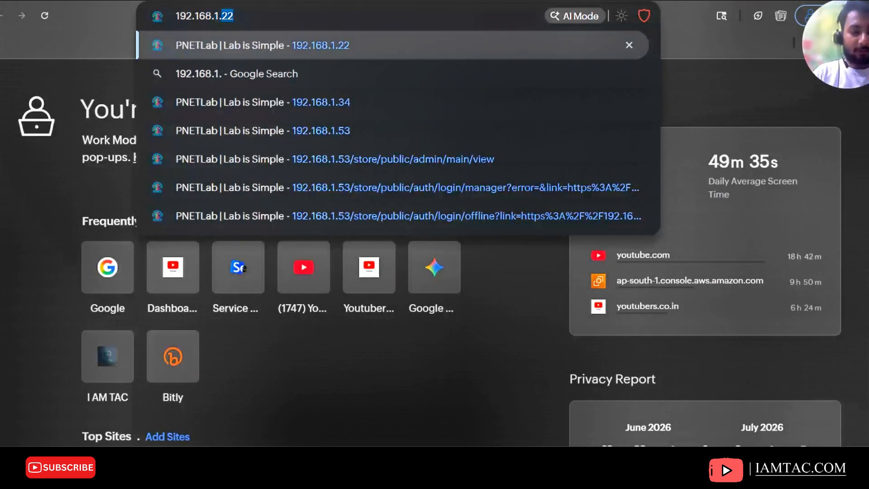
text(55)
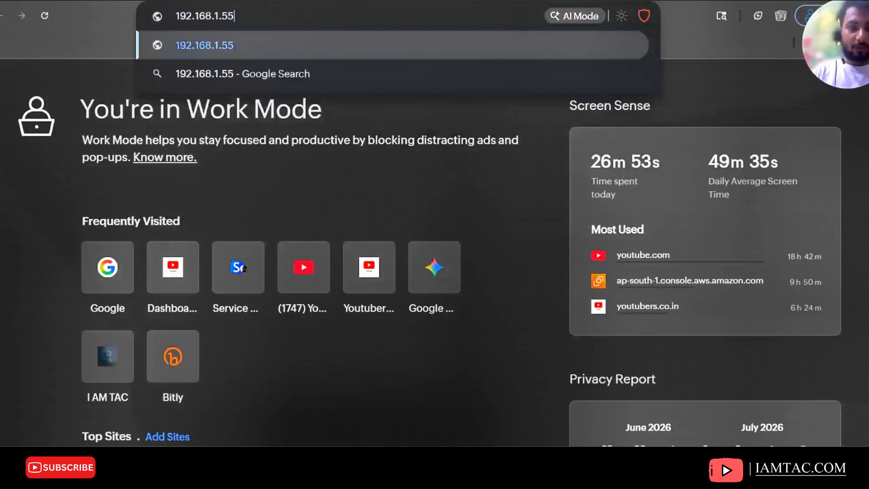
key(Return)
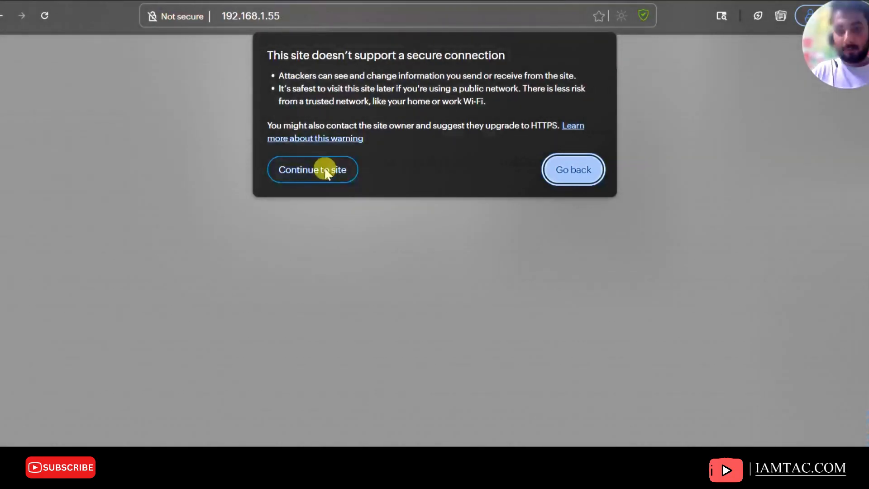
click(318, 169)
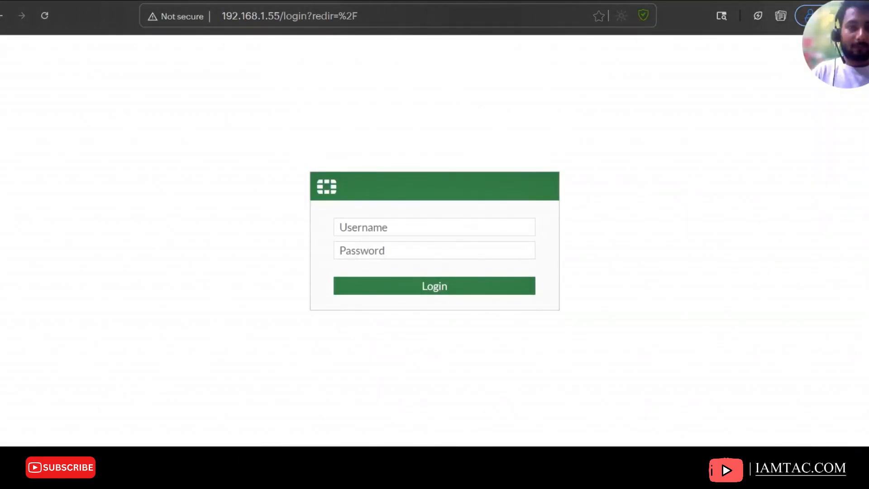
Open 192.168.1.54 in another new browser tab
key(ctrl+t)
text(192.168.1.)
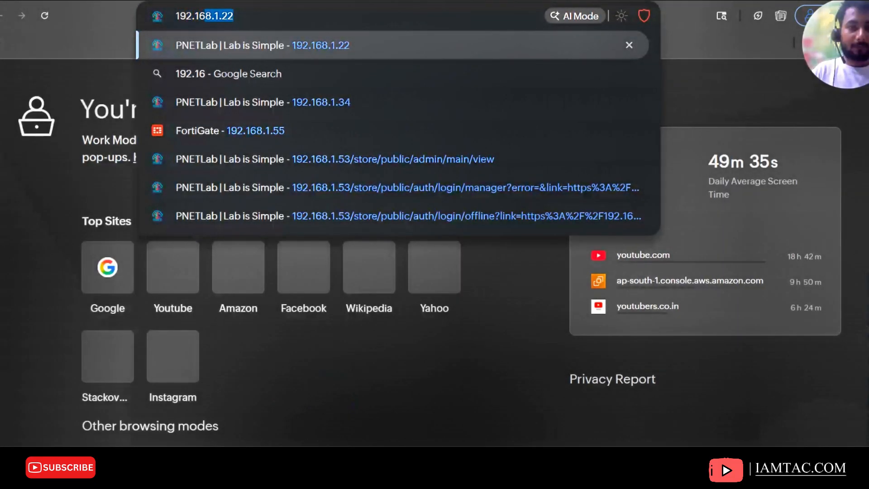
text(54)
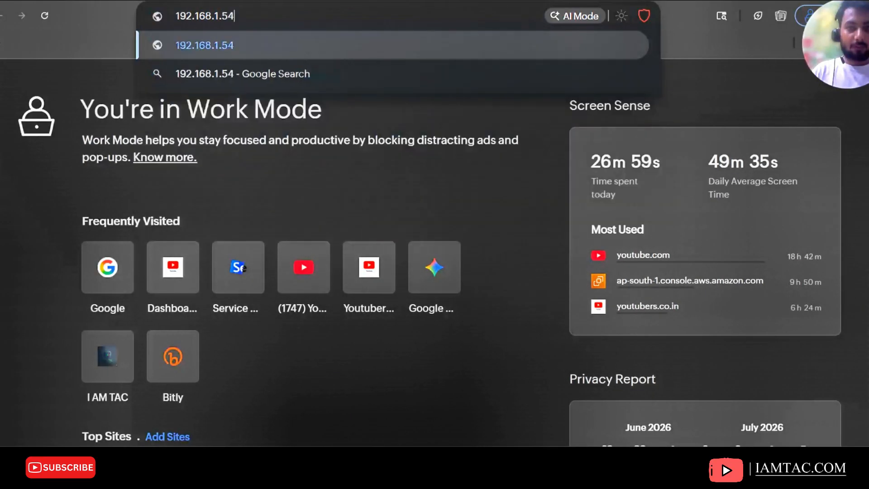
key(Return)
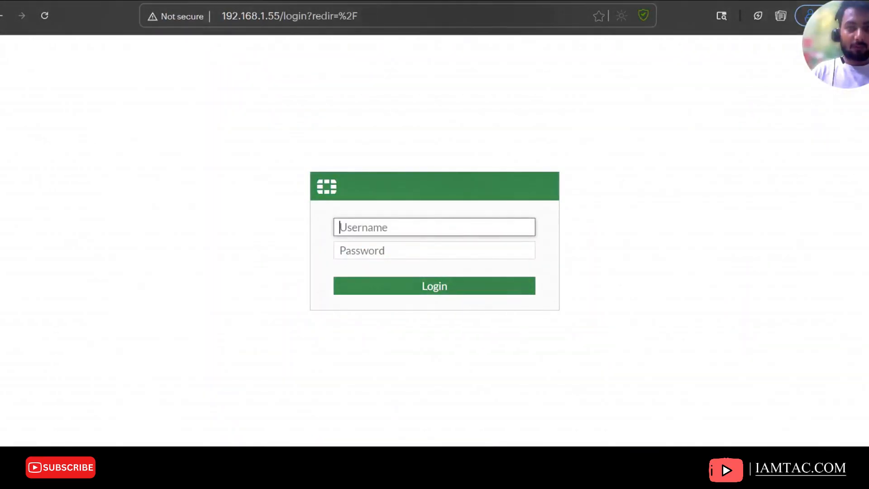
Log in to the FortiGate as admin with the account password and save the credentials in the browser
click(400, 225)
text(admin)
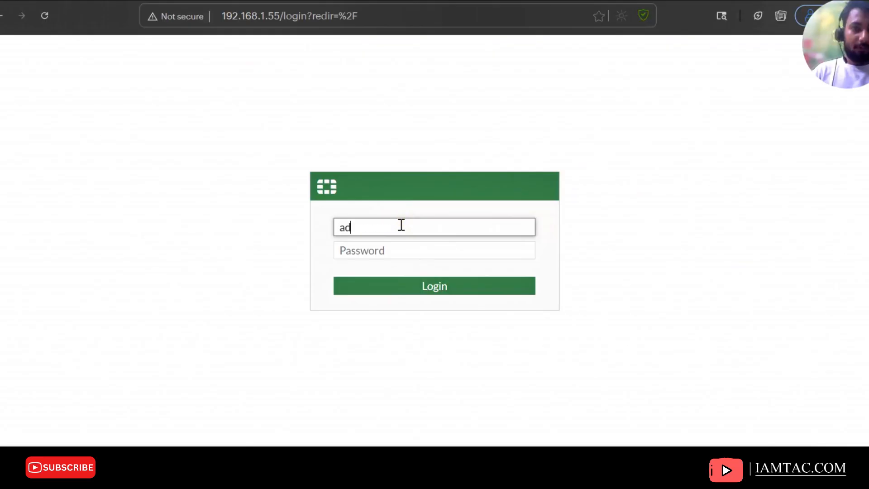
key(Tab)
text(123)
key(Return)
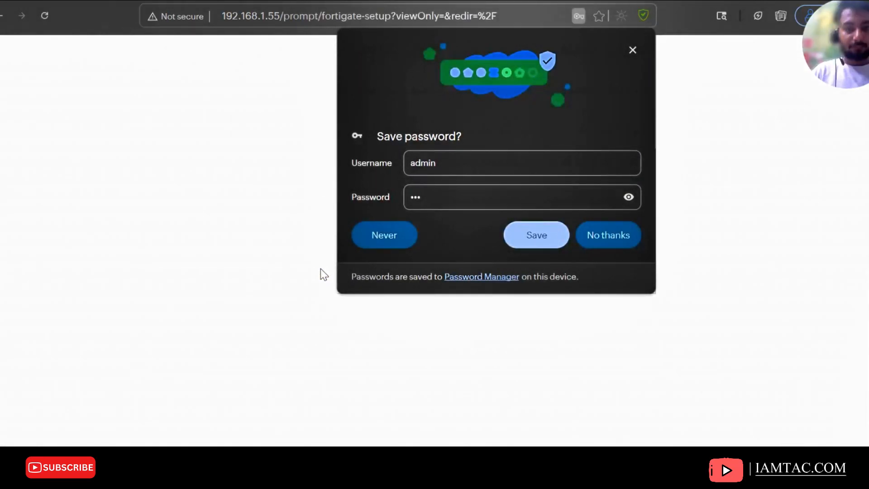
click(553, 237)
click(632, 51)
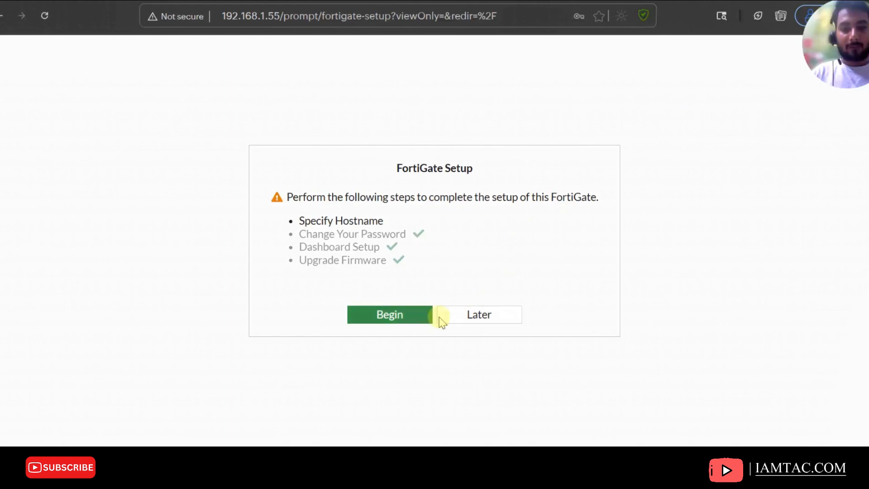
Postpone the FortiGate setup wizard and dismiss the FortiOS 7.2.0 overview
click(479, 319)
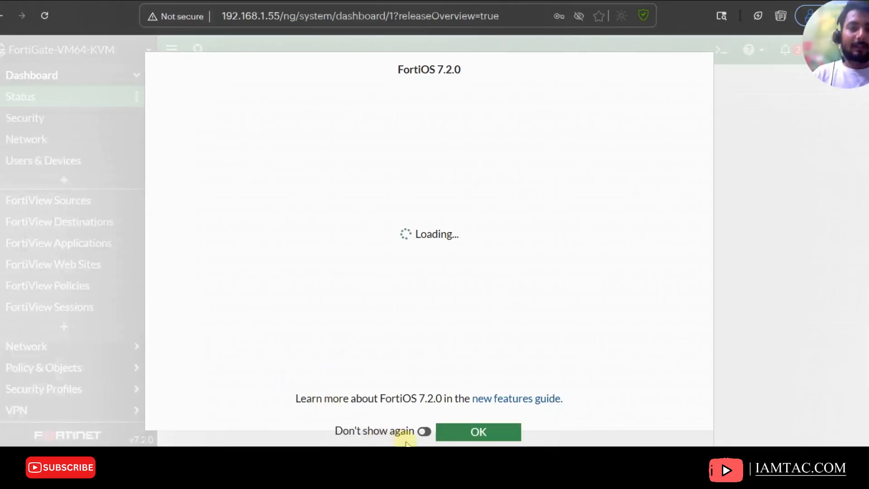
click(462, 433)
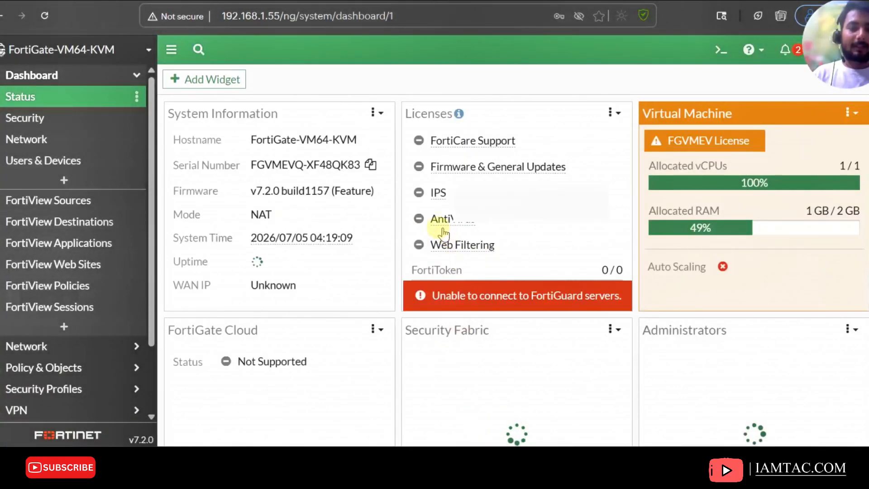
click(365, 190)
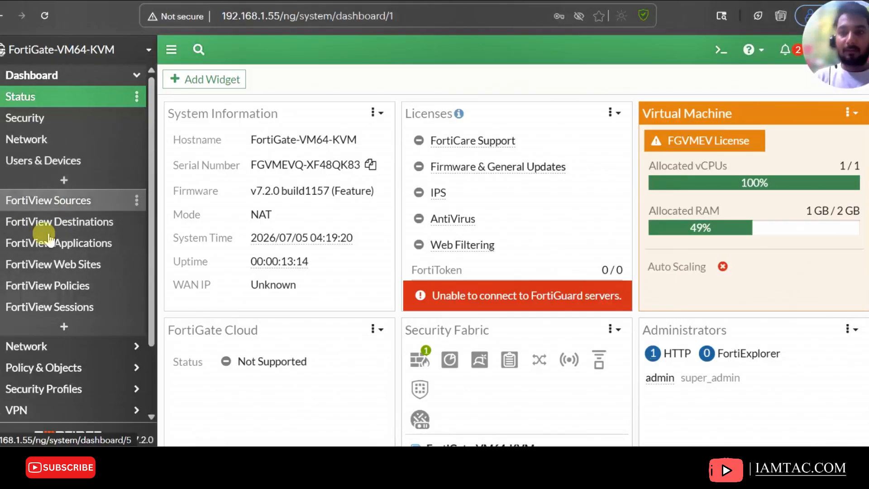
Set port3's IP/Netmask to 10.1.1.1/30, enable PING administrative access, and save the interface
click(84, 348)
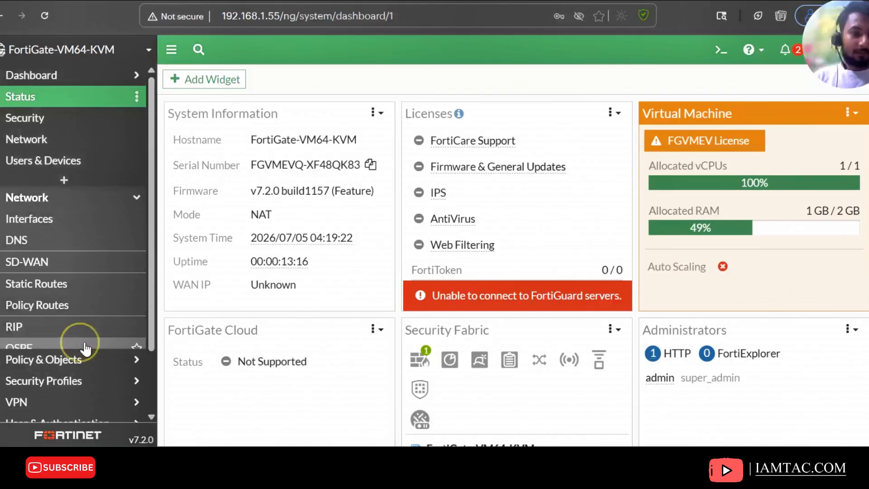
click(58, 119)
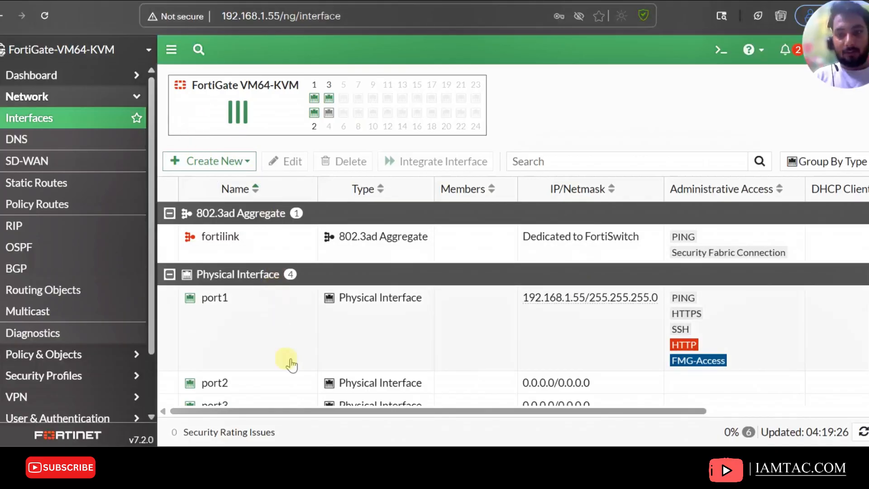
scroll(278, 358, down, 2)
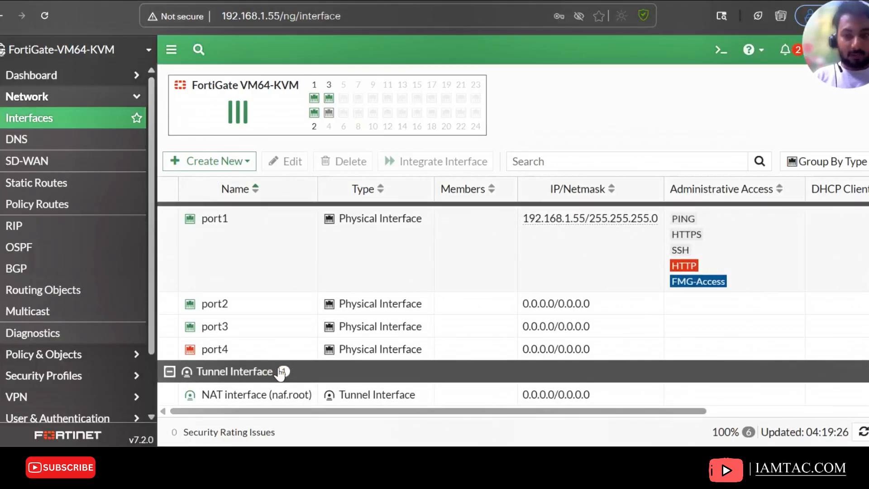
double_click(220, 334)
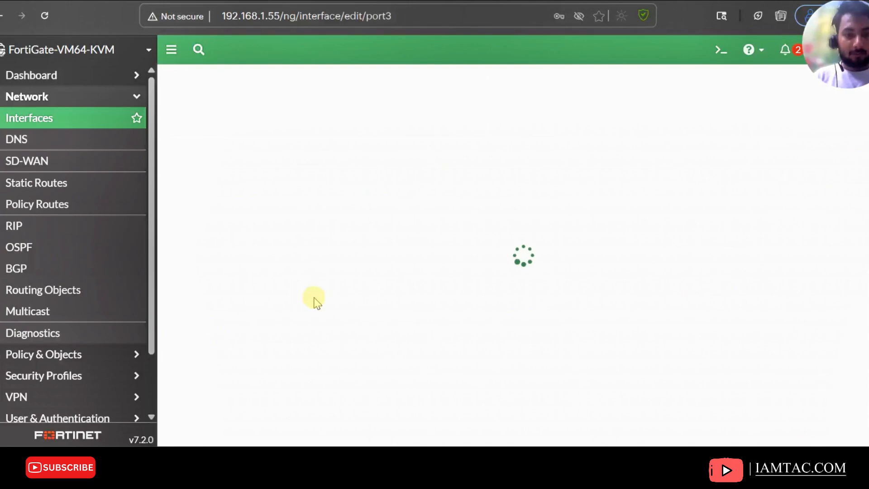
scroll(435, 362, down, 1)
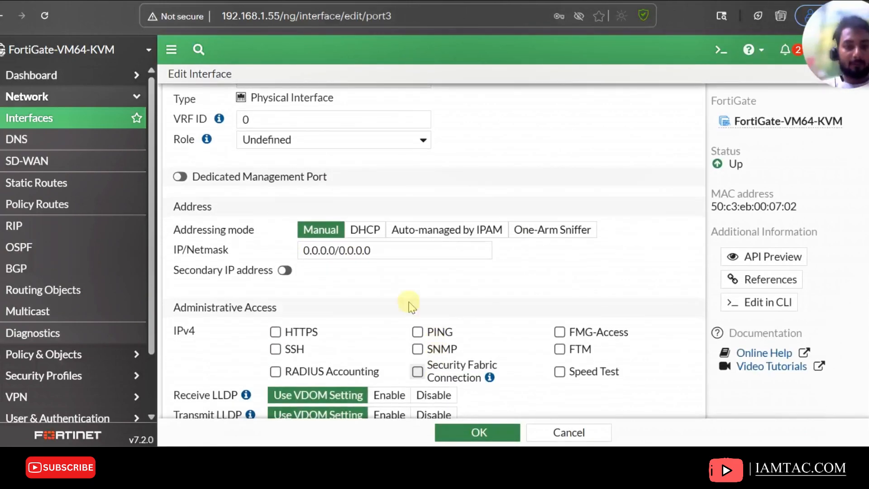
drag(383, 251, 219, 260)
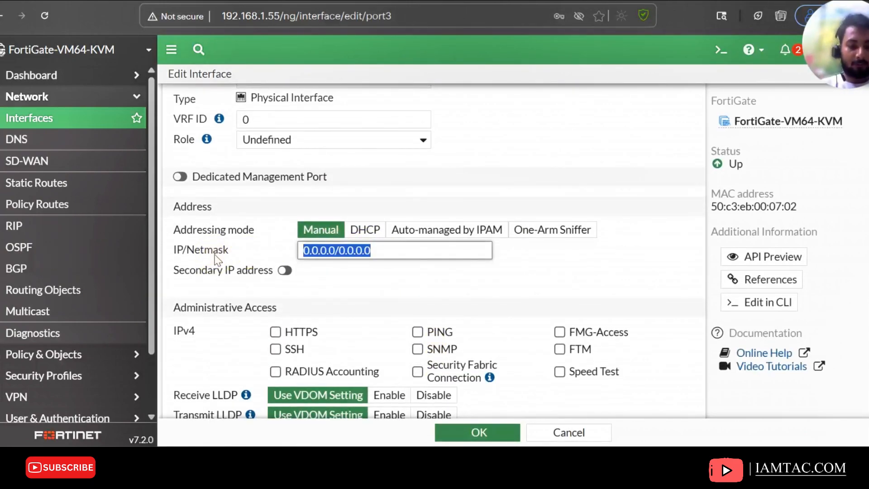
text(10.1.1.1/30)
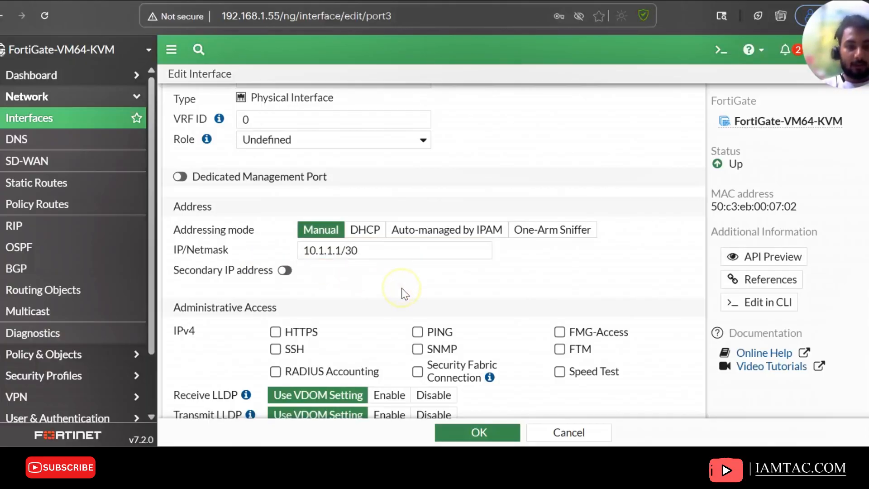
scroll(402, 290, down, 1)
click(417, 286)
scroll(516, 376, down, 5)
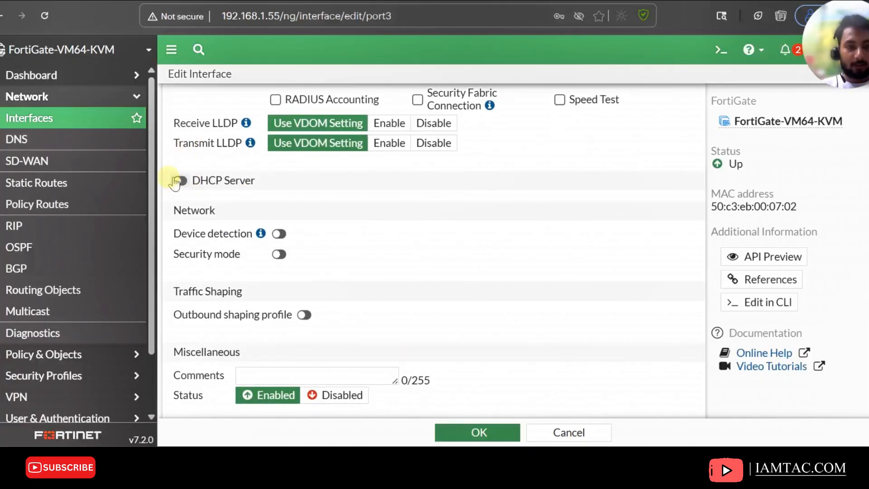
scroll(391, 338, down, 1)
click(475, 431)
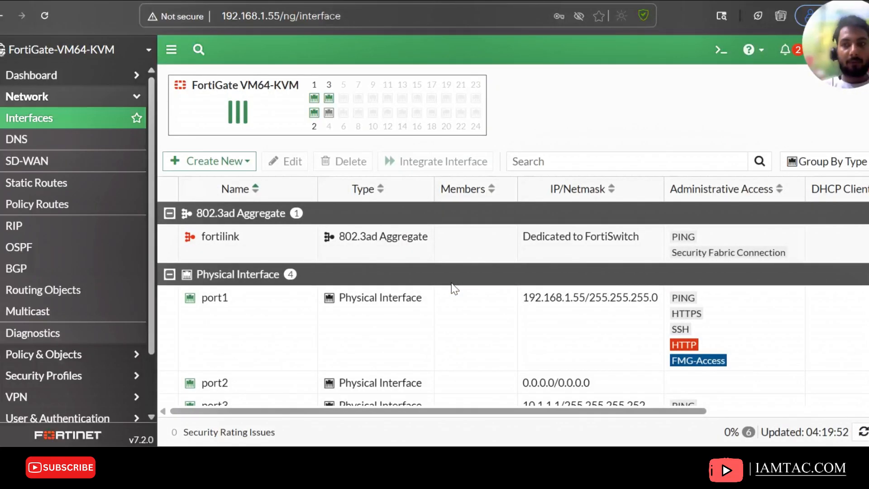
Set port2's IP/Netmask to 172.16.1.1/24, enable PING administrative access, and save the interface
scroll(452, 287, down, 2)
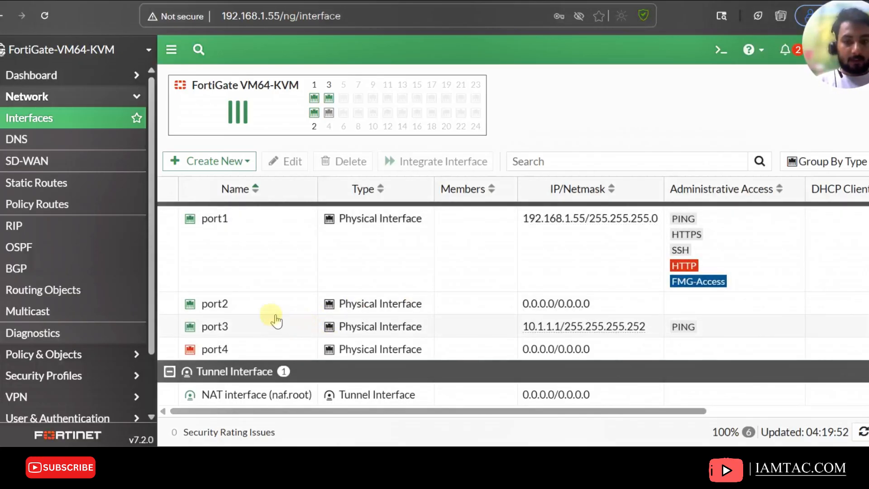
double_click(256, 311)
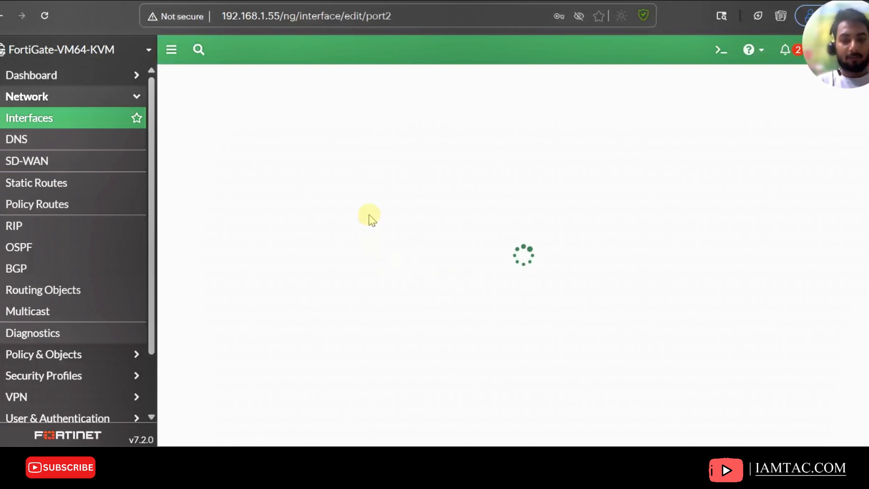
scroll(303, 313, down, 2)
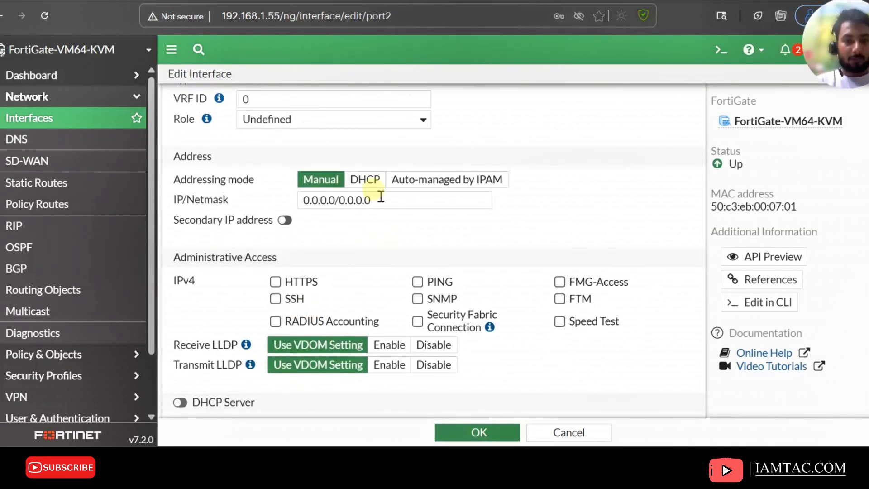
click(218, 201)
text(172.16.1.1)
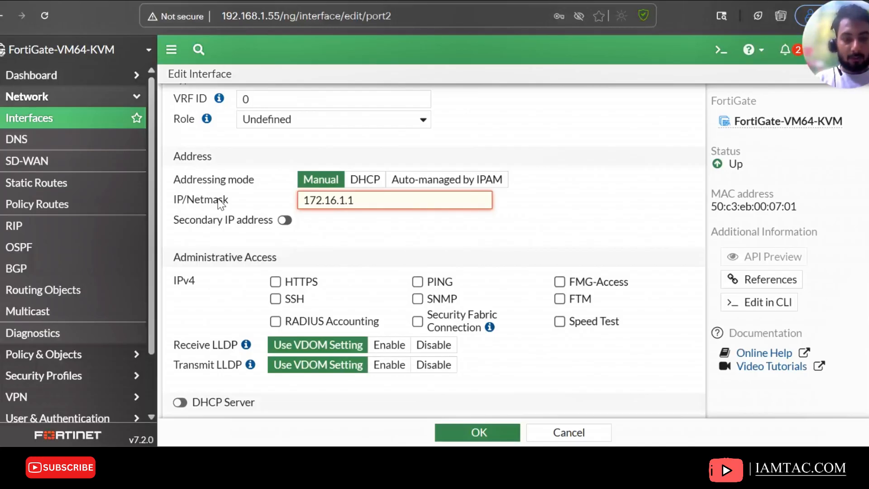
text(24)
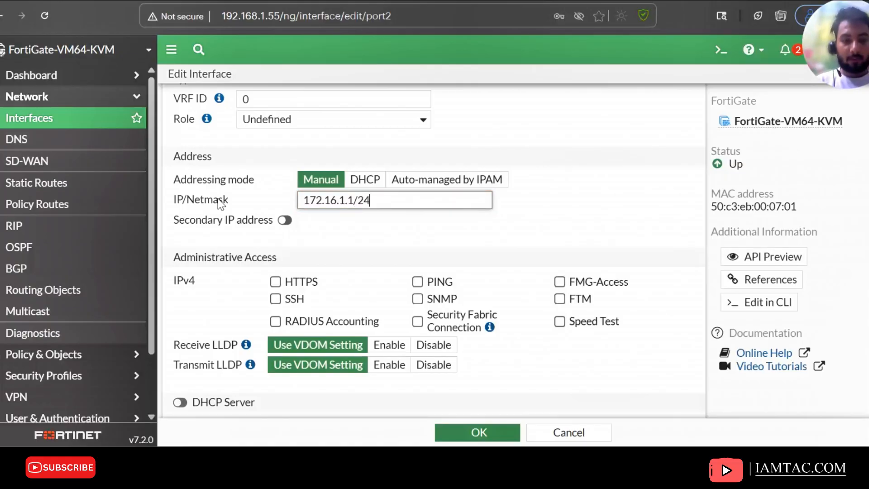
click(418, 282)
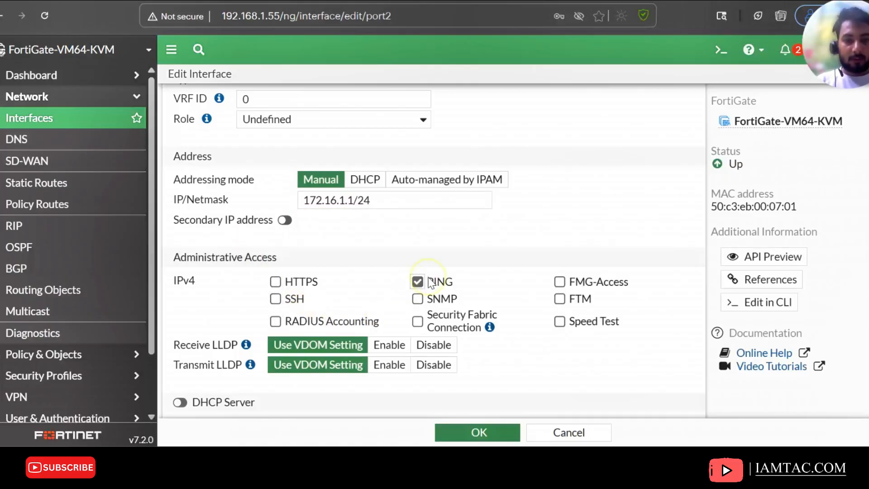
scroll(485, 381, down, 5)
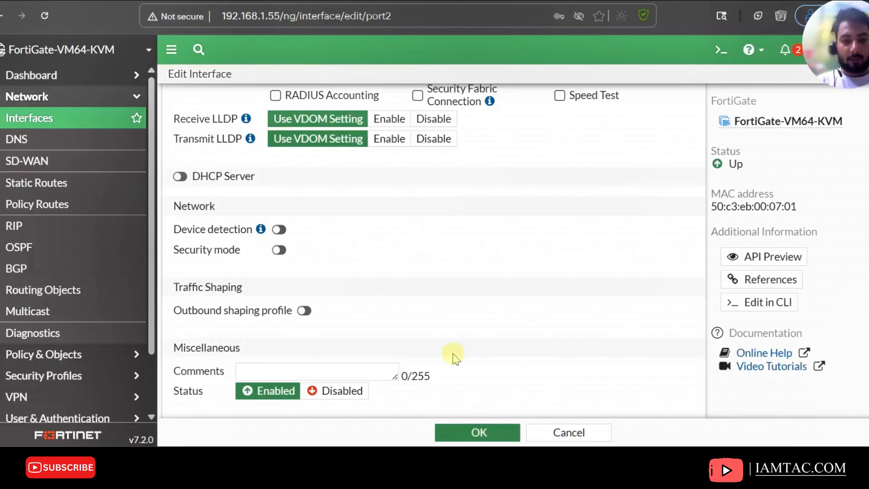
click(504, 433)
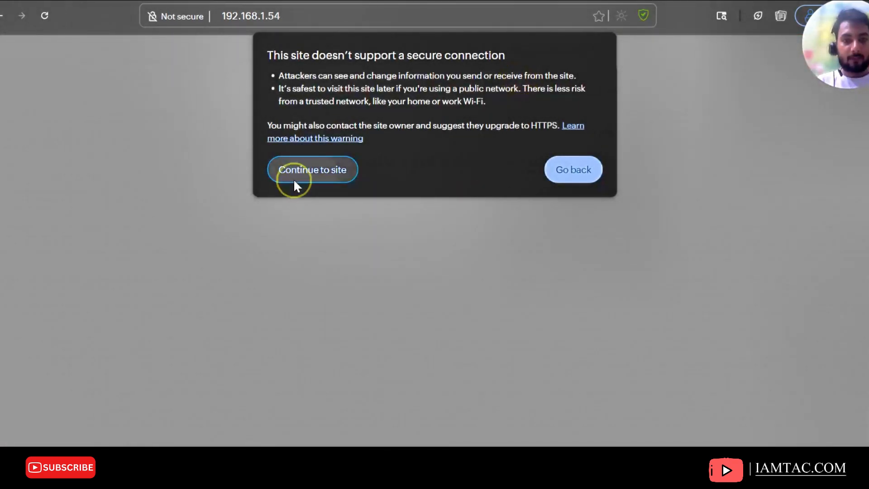
Proceed past the insecure-connection warning for 192.168.1.54 and log in as admin with the account password
click(293, 176)
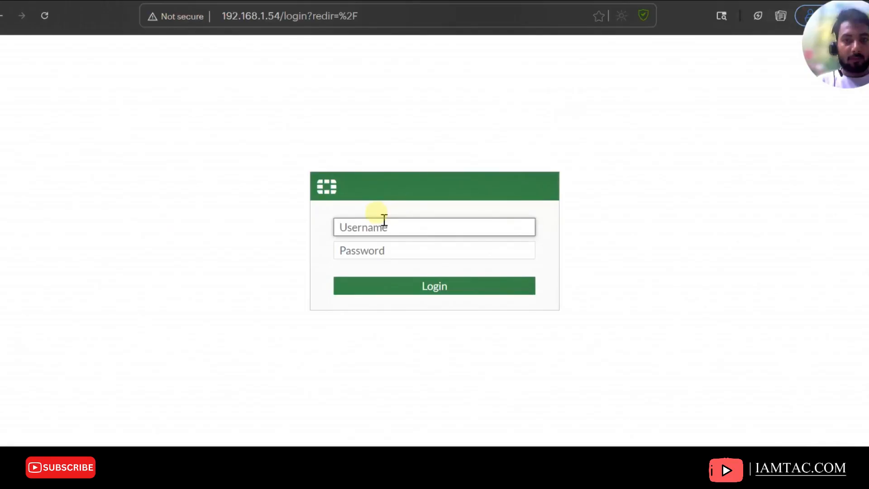
text(admin)
key(Tab)
text(•••)
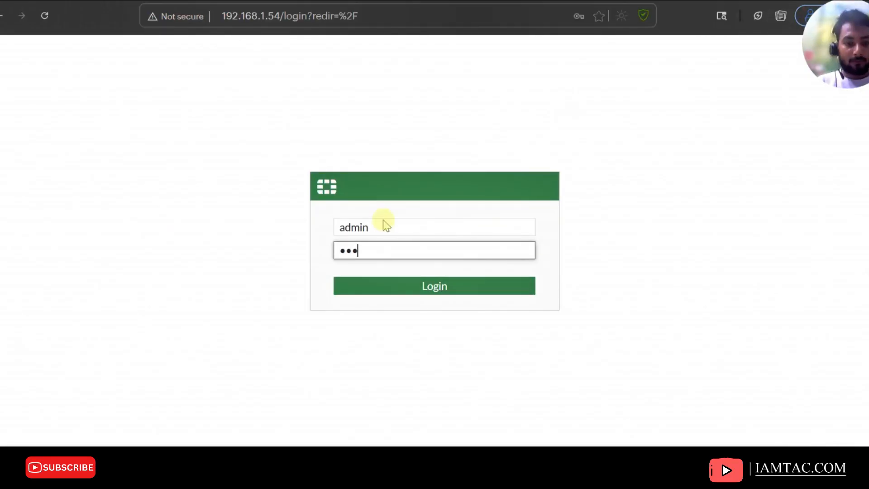
key(Return)
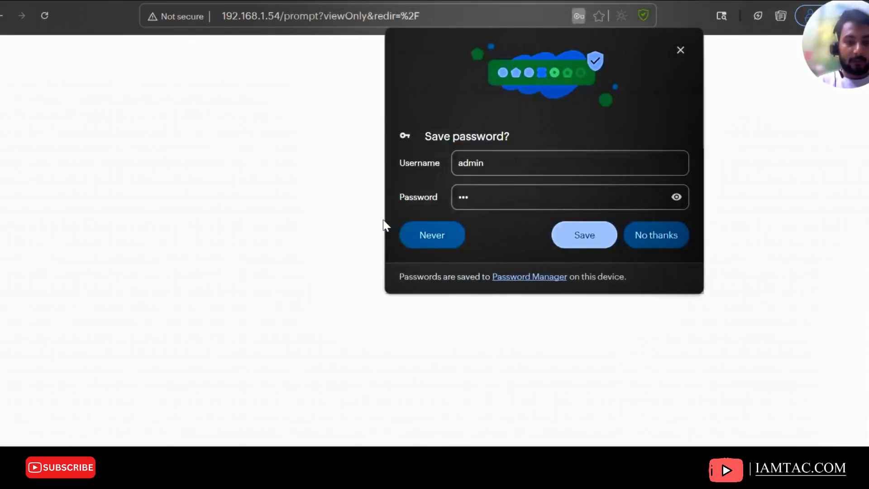
Save the credentials in the browser and postpone the FortiGate setup wizard
click(598, 226)
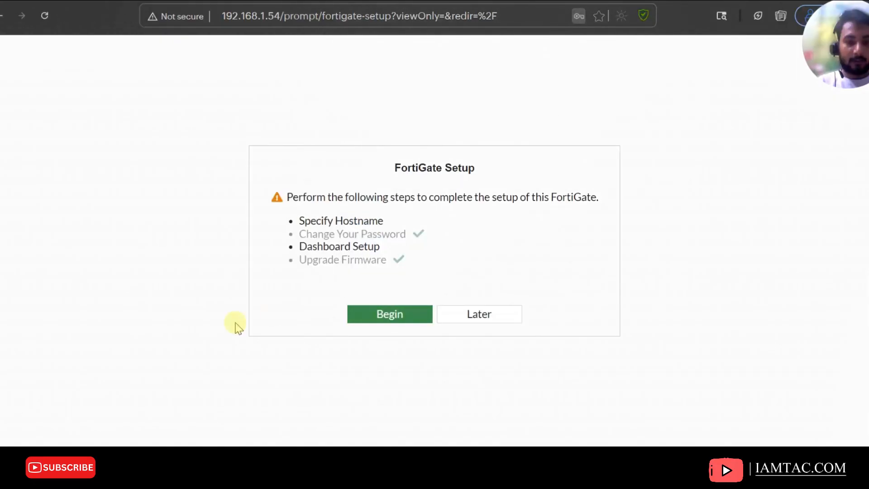
click(479, 317)
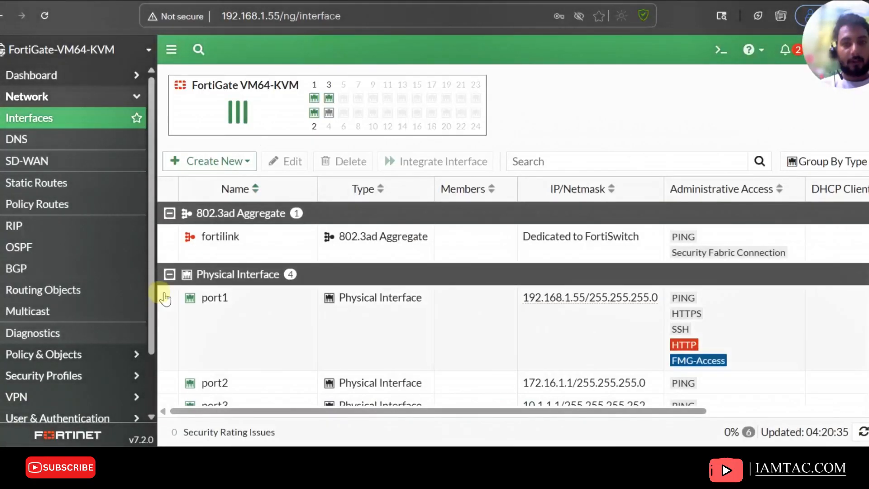
scroll(28, 290, down, 2)
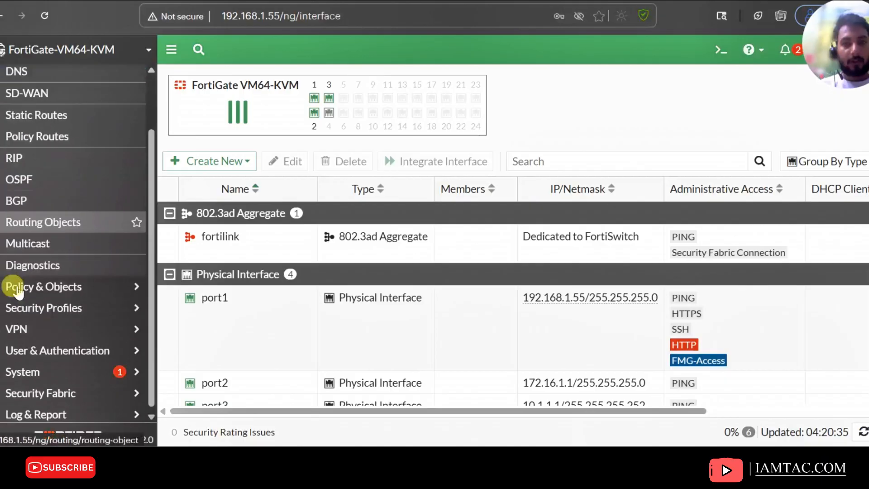
Open the first FortiGate's System Settings and change its host name to FortiGate-1
click(43, 389)
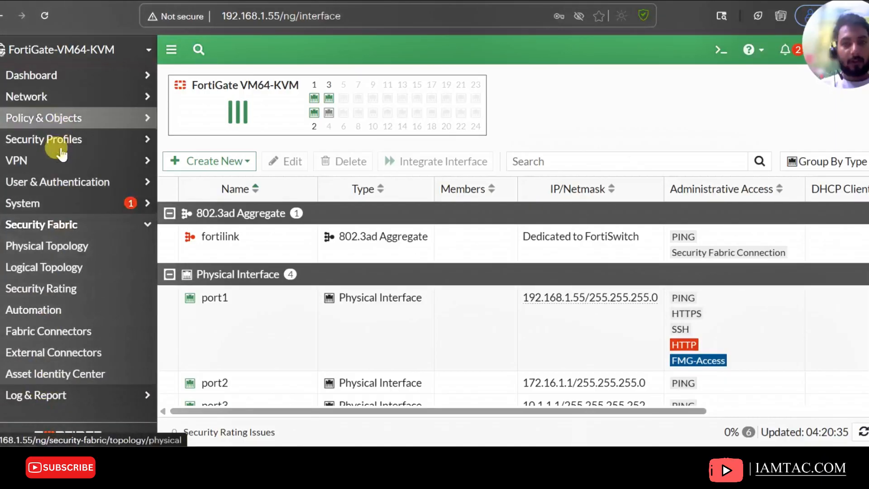
click(34, 204)
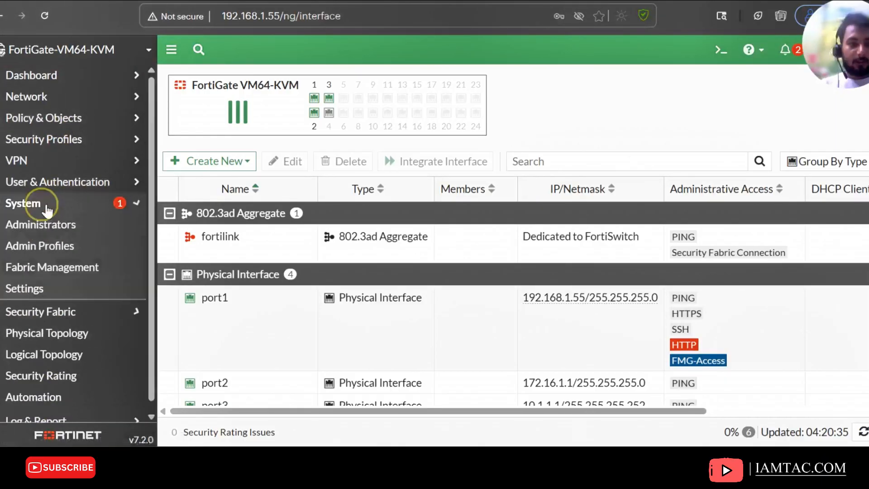
click(56, 288)
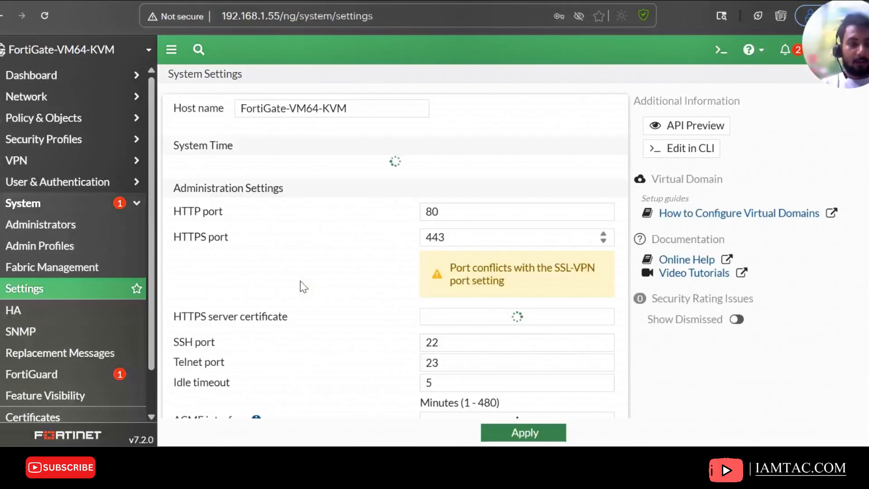
drag(351, 113, 330, 113)
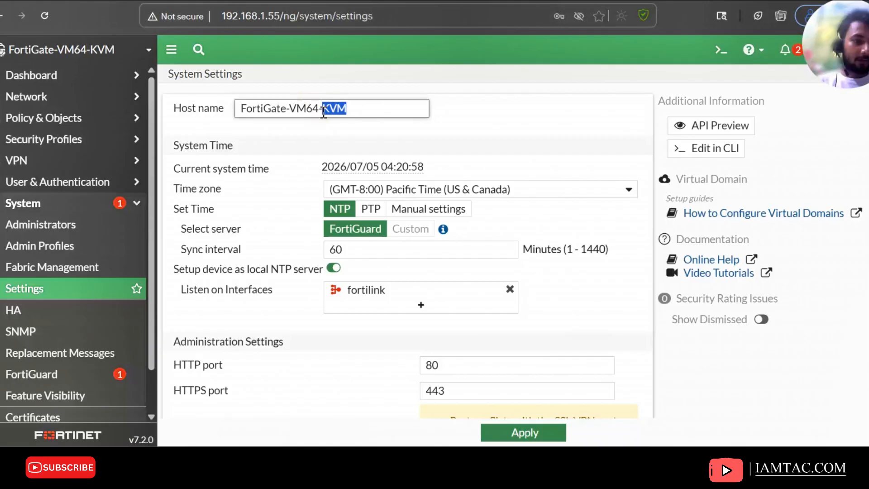
key(BackSpace)
key(BackSpace)
key(BackSpace)
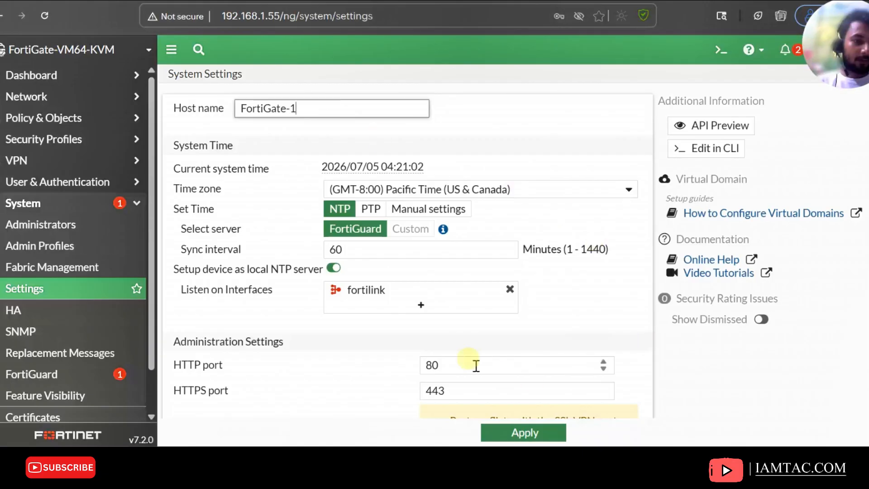
Set the idle timeout to 400 minutes and apply the system settings
scroll(466, 398, down, 5)
scroll(464, 363, down, 5)
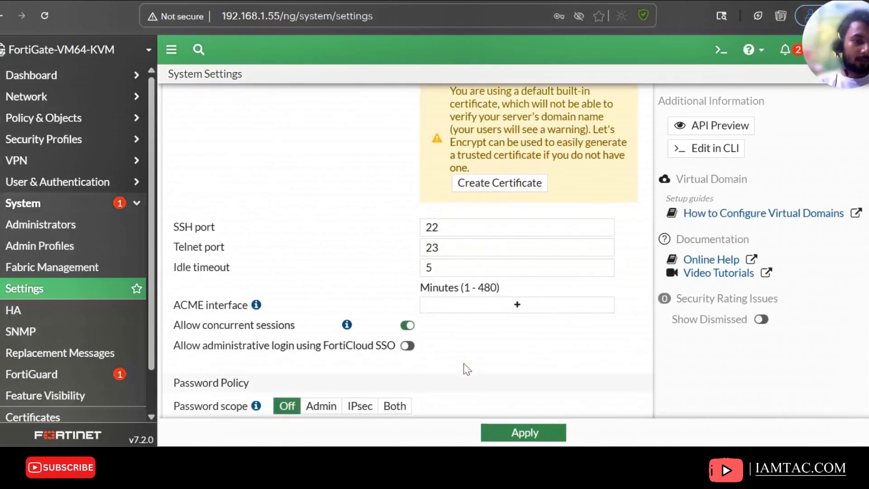
double_click(461, 218)
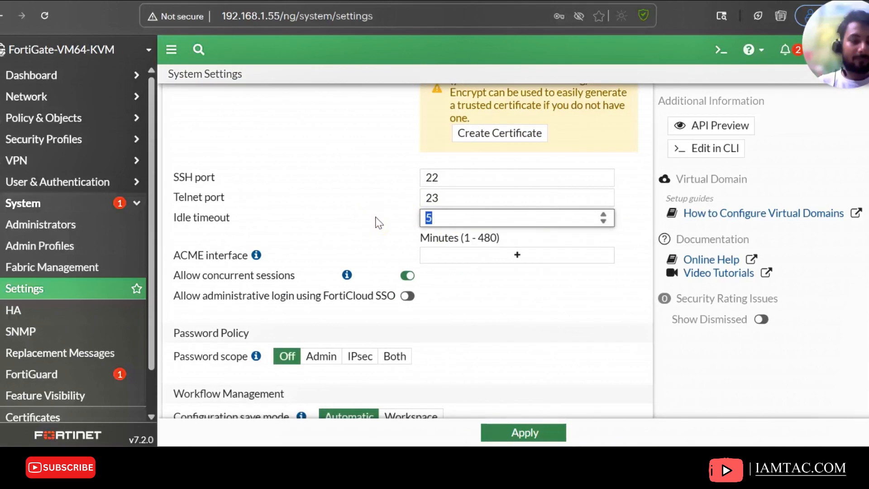
text(400)
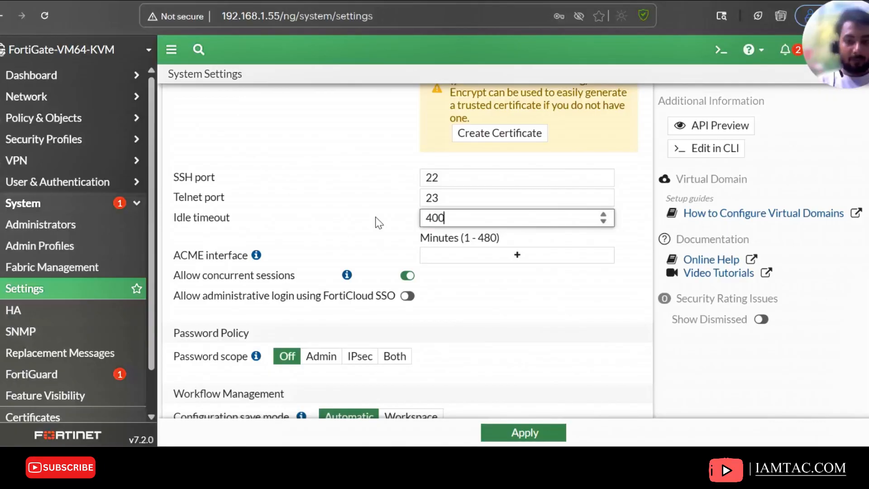
click(550, 362)
click(523, 430)
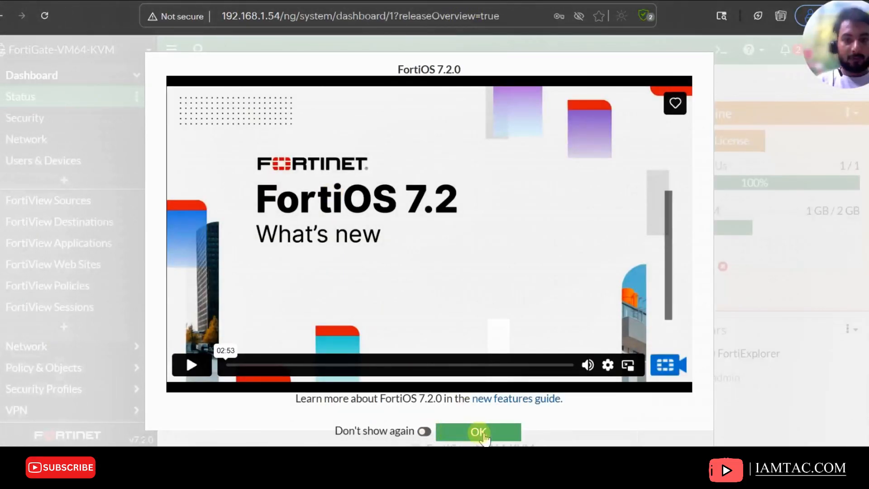
Dismiss the FortiOS 7.2.0 overview on the second FortiGate and rename its host name to FortiGate-2 in System Settings
click(486, 432)
scroll(108, 339, down, 2)
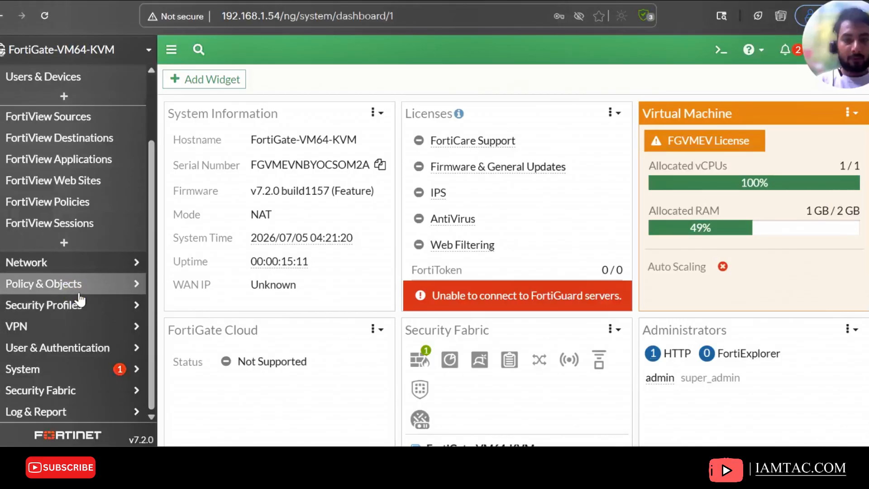
click(80, 293)
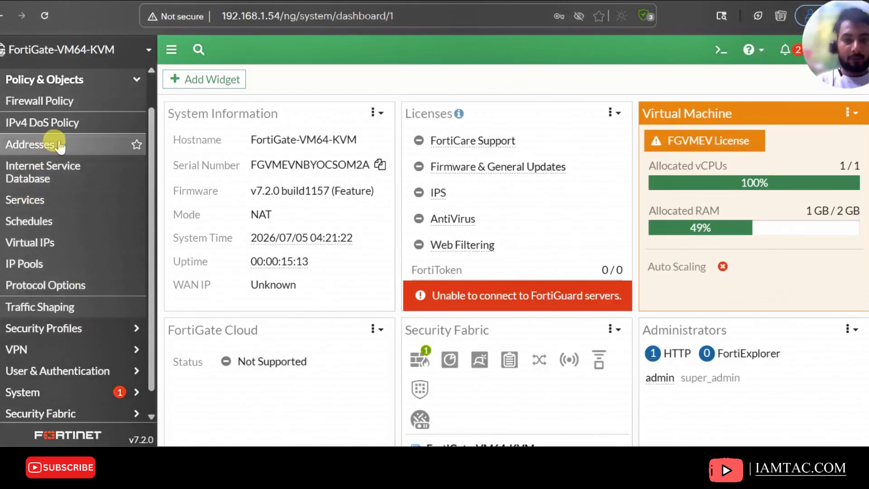
click(62, 145)
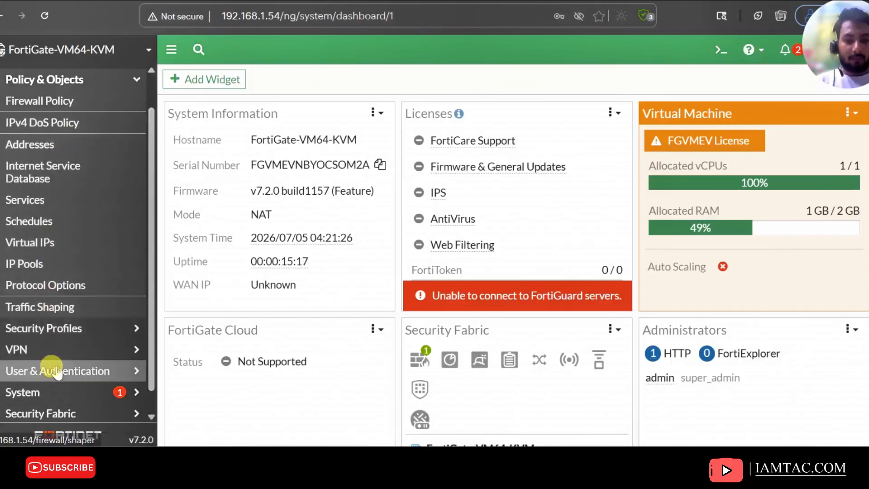
click(54, 412)
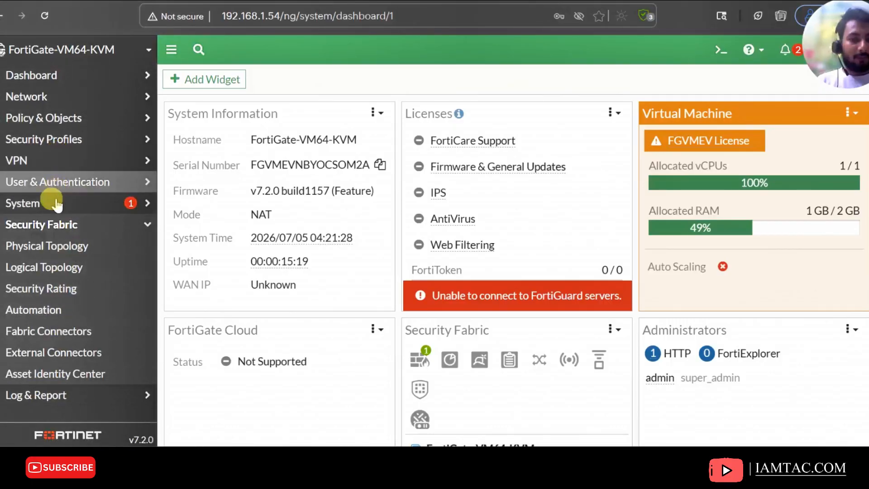
click(54, 203)
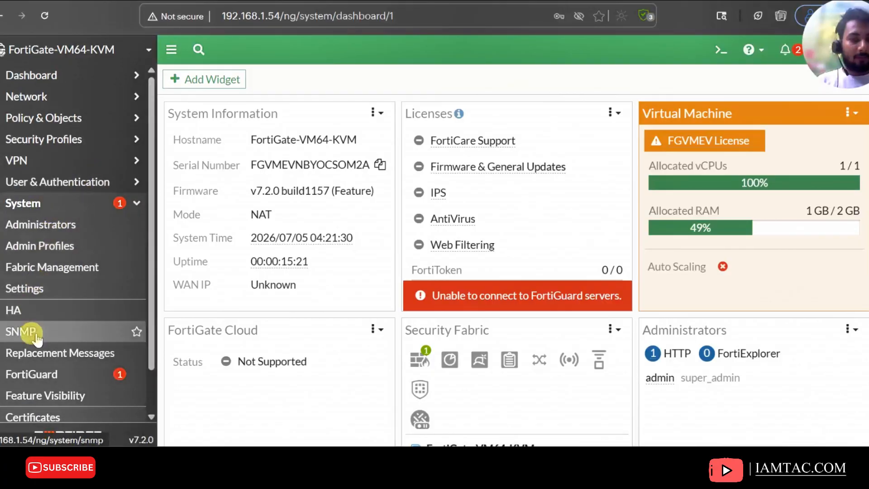
click(44, 286)
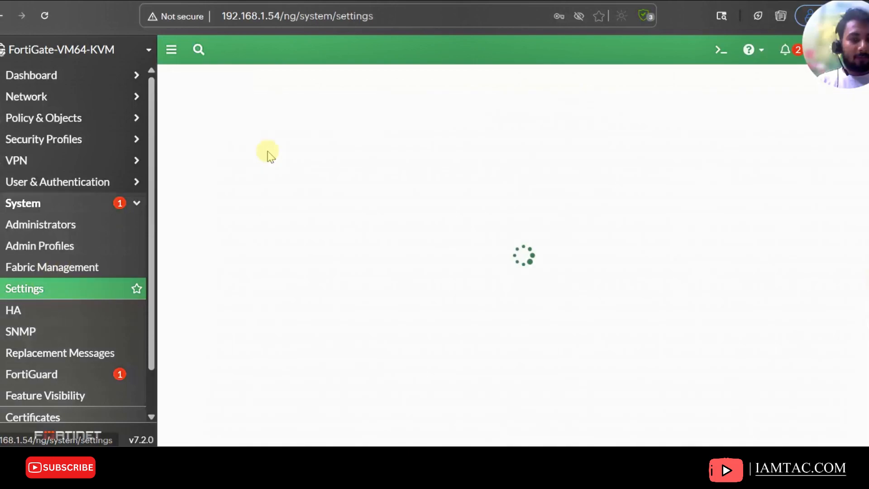
click(292, 105)
drag(290, 108, 429, 124)
text(2)
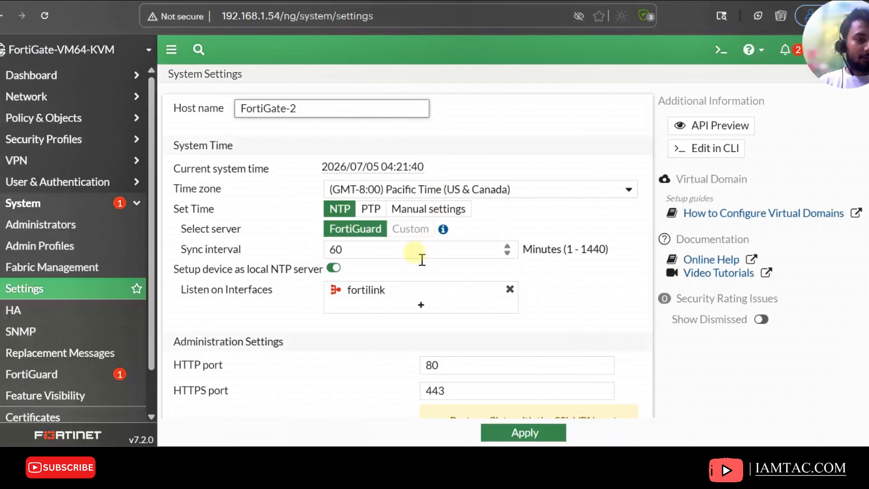
Set the second FortiGate's idle timeout to 400 minutes and apply the settings
scroll(403, 330, down, 5)
scroll(483, 362, down, 5)
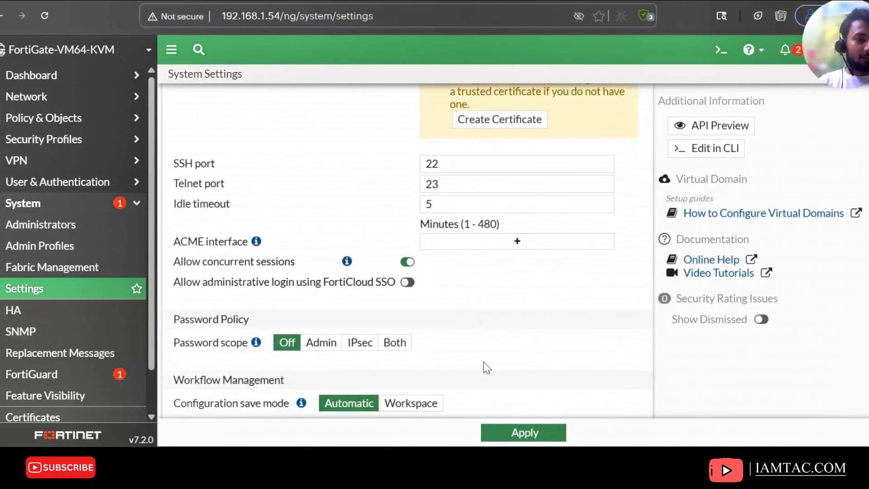
drag(457, 202, 362, 201)
text(400)
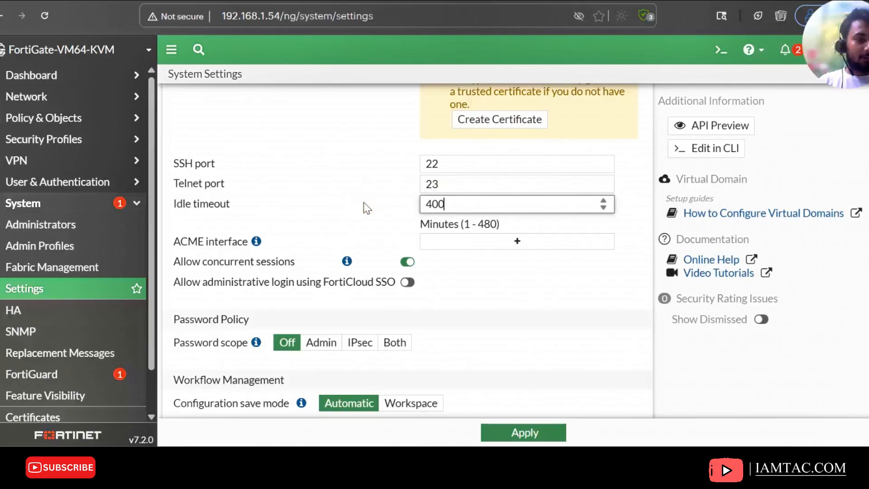
click(527, 432)
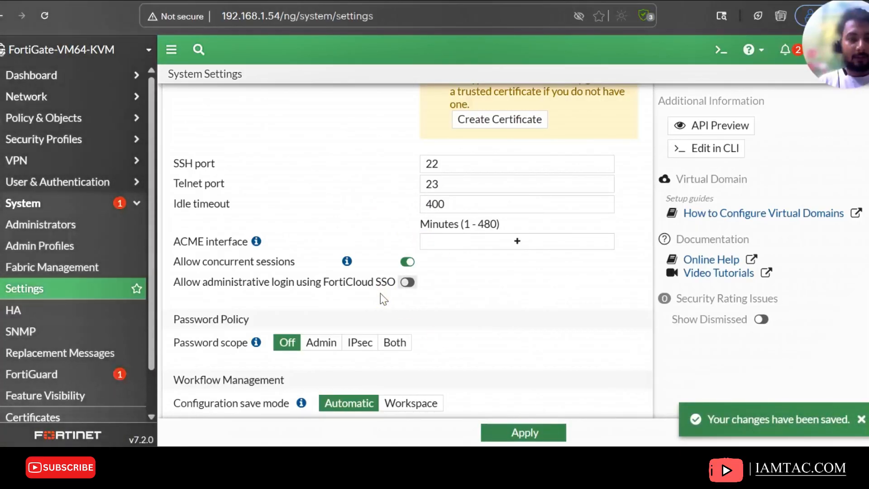
Open the Firewall Policy list on the second FortiGate
click(119, 120)
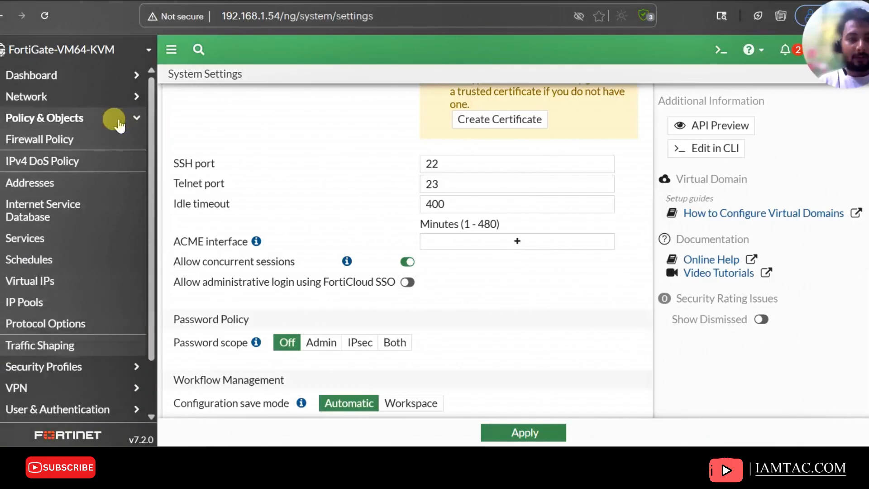
click(85, 146)
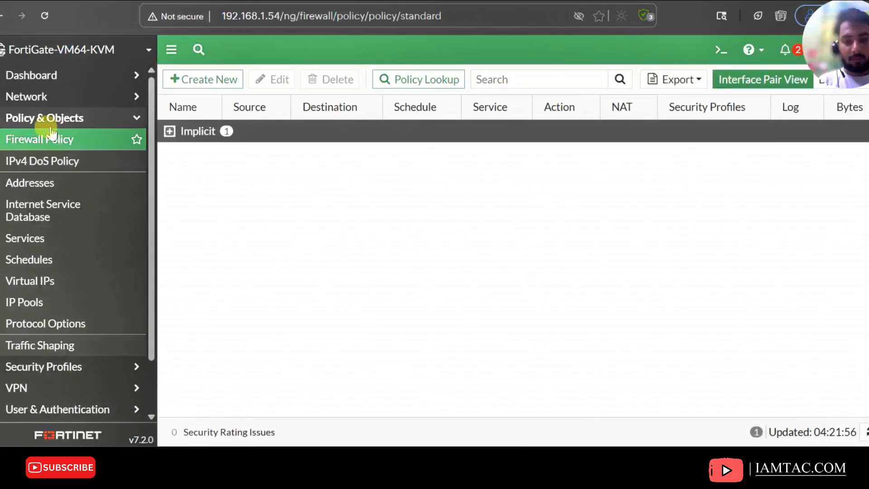
Open the second FortiGate's interface list and review the addressing plan in the topology
click(34, 97)
click(37, 118)
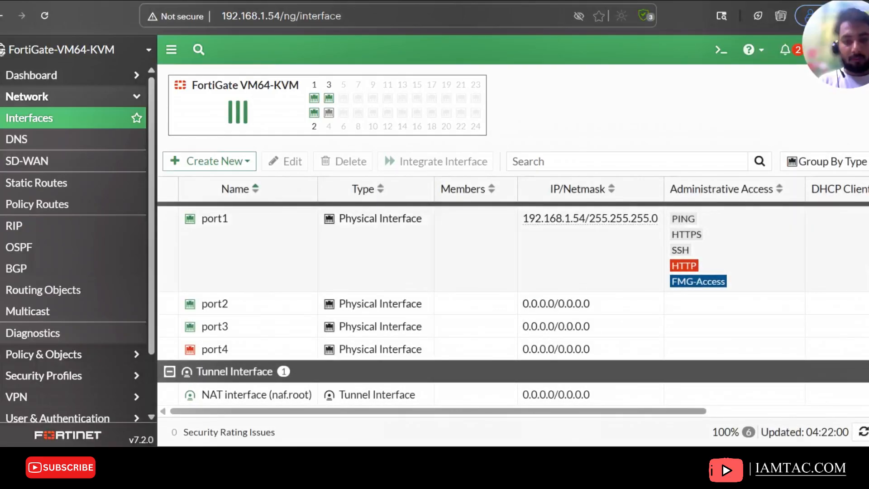
click(262, 2)
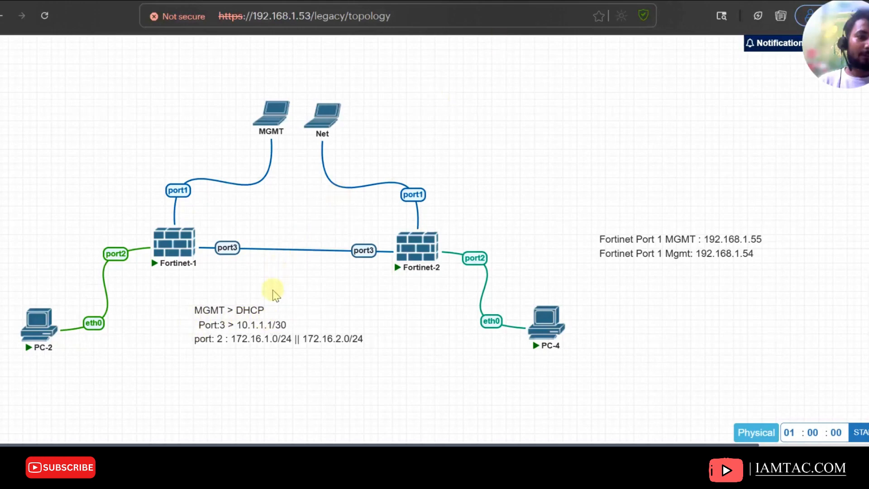
mouse_move(194, 258)
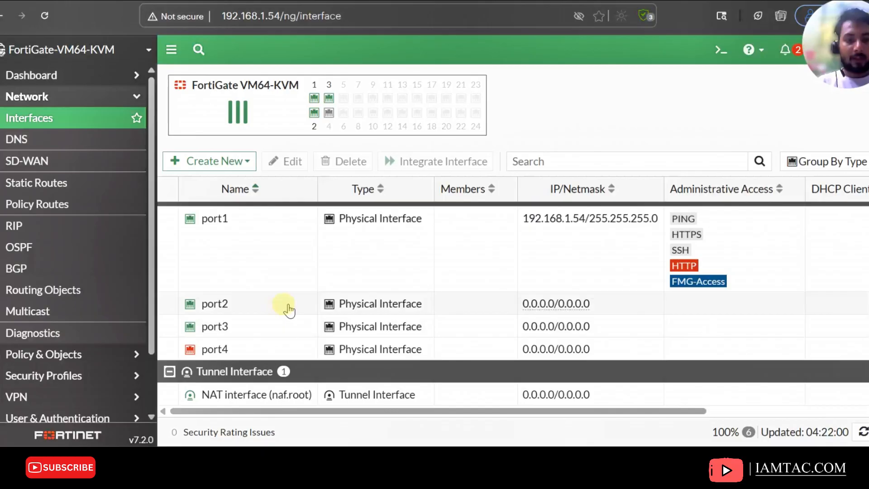
Set port3 on the second FortiGate to 10.1.1.2/30 with PING administrative access and save it
click(288, 311)
double_click(282, 329)
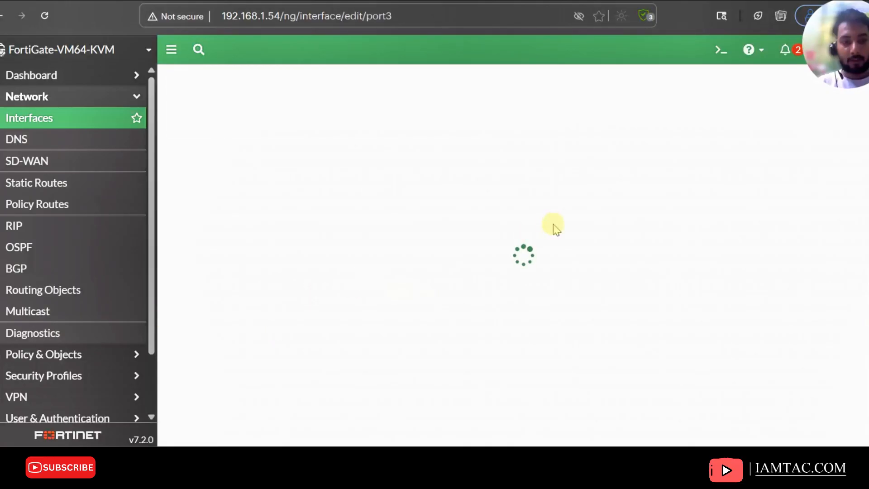
drag(383, 298, 244, 294)
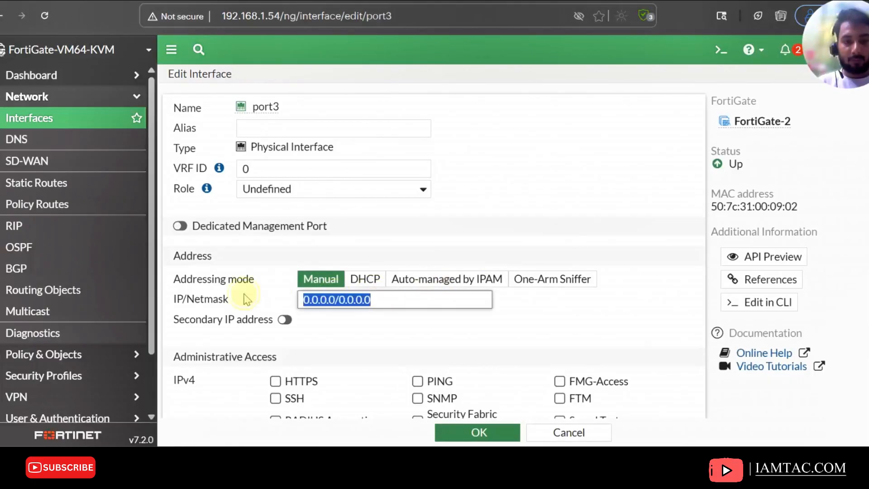
text(10.1.1.)
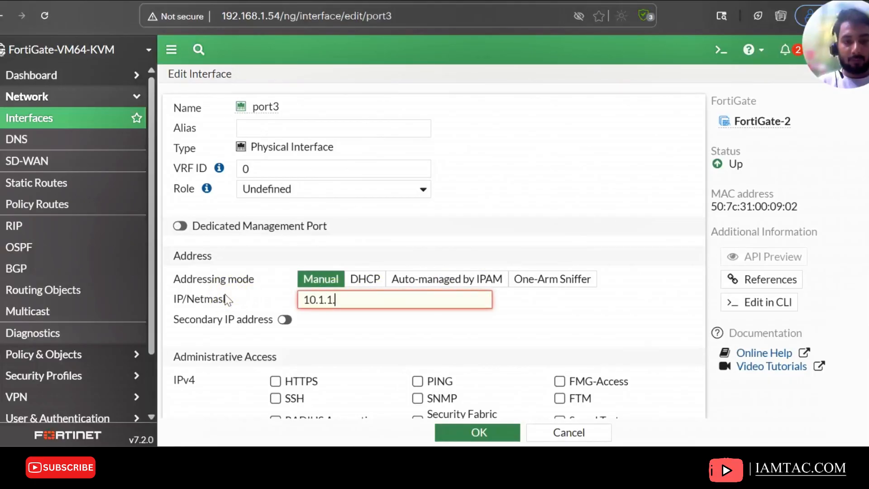
text(2/30)
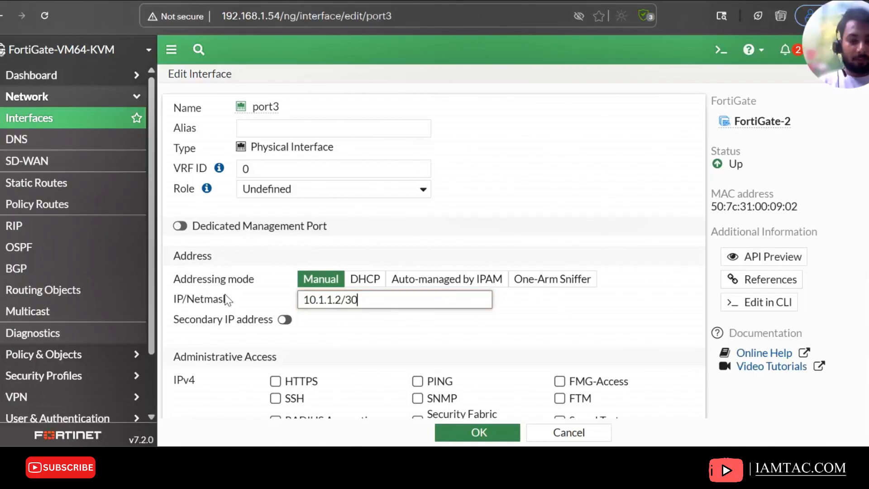
click(417, 382)
scroll(452, 407, down, 6)
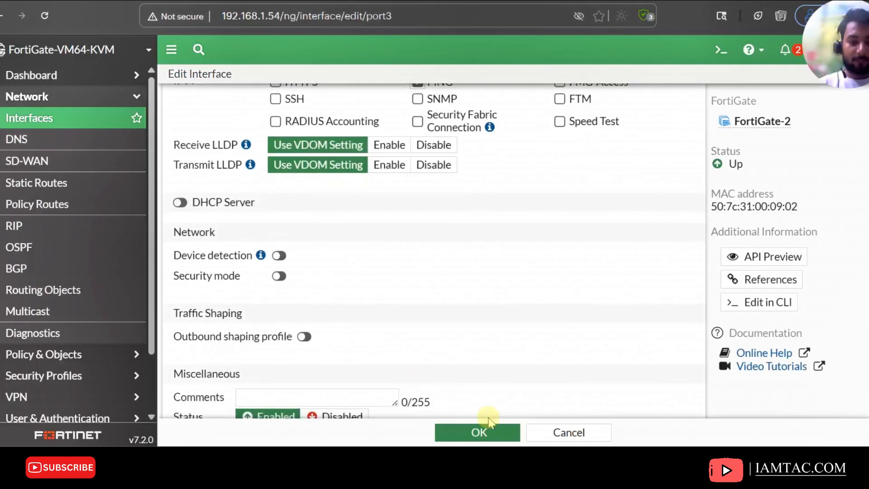
click(469, 433)
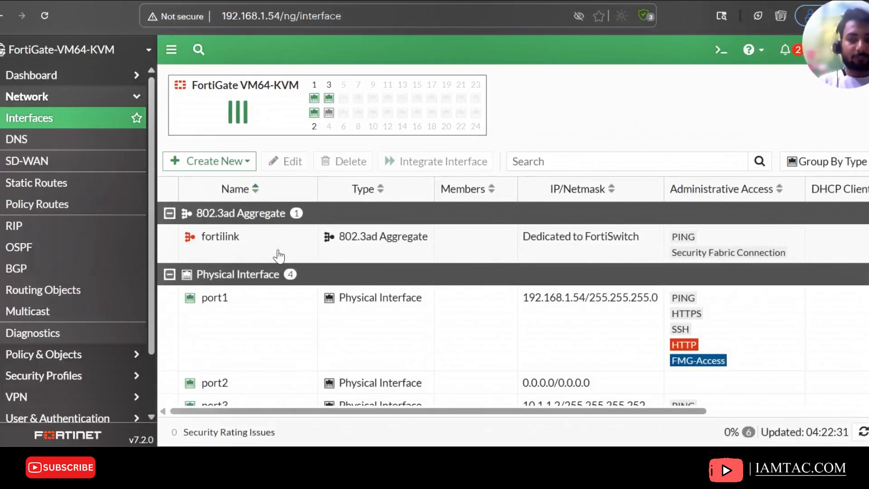
Set port2 on the second FortiGate to 172.16.2.1/24 with PING administrative access and save it
scroll(278, 256, down, 2)
double_click(236, 310)
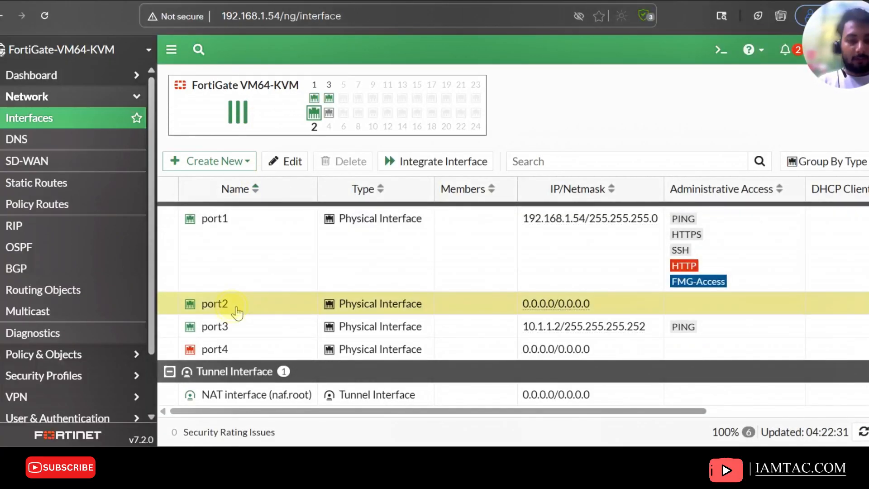
scroll(418, 254, down, 3)
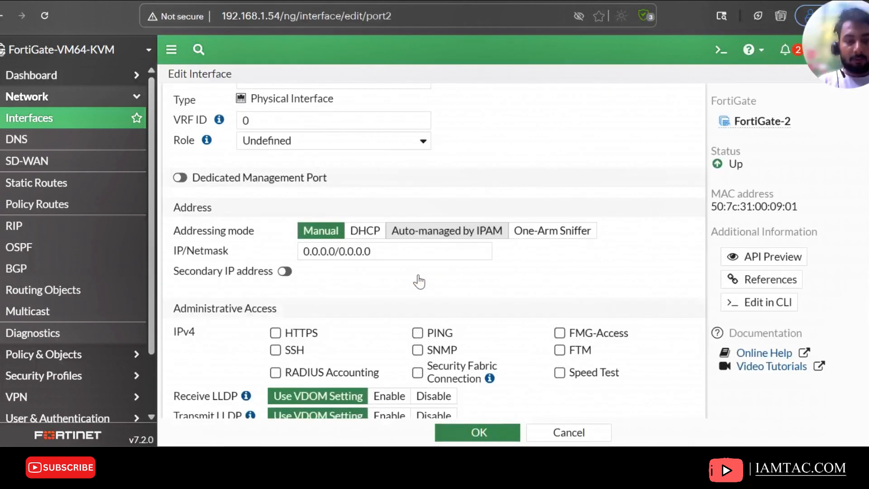
drag(370, 199, 208, 193)
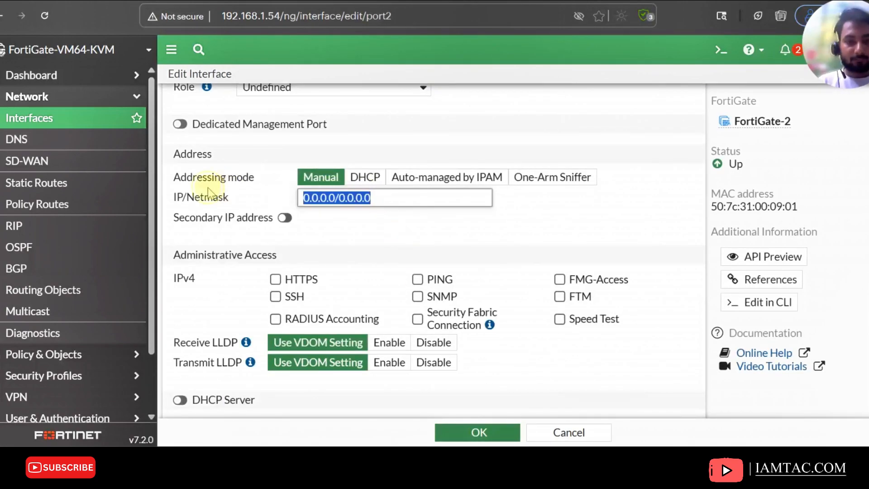
text(172.16.2.)
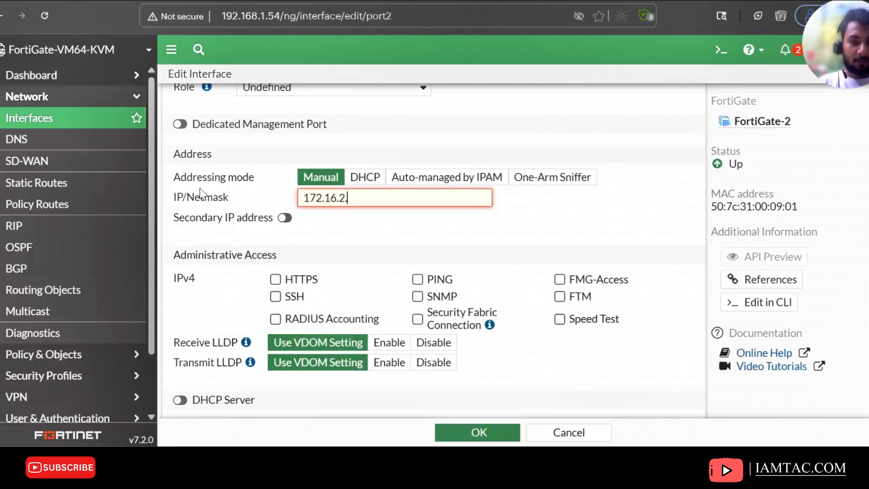
text(0/24)
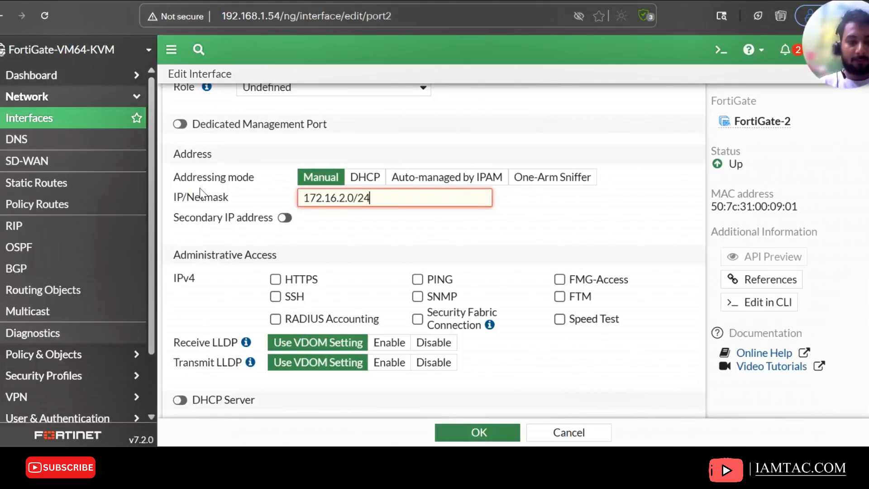
click(425, 278)
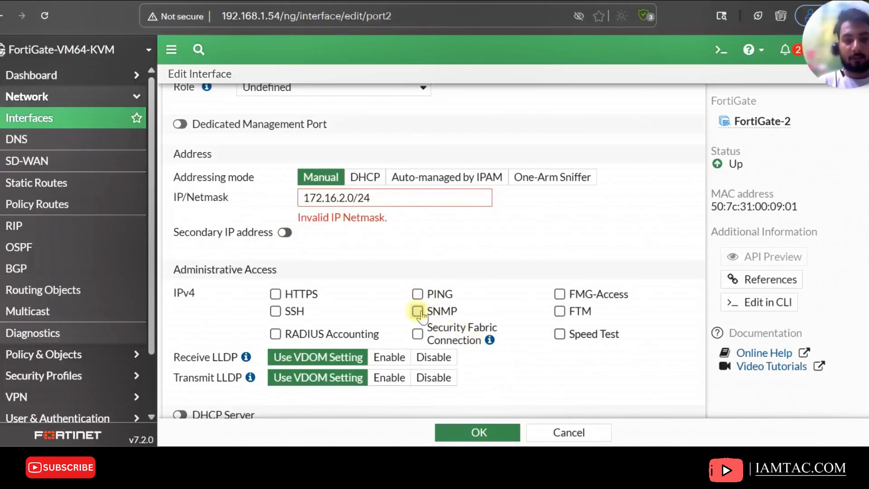
click(356, 199)
key(BackSpace)
text(1)
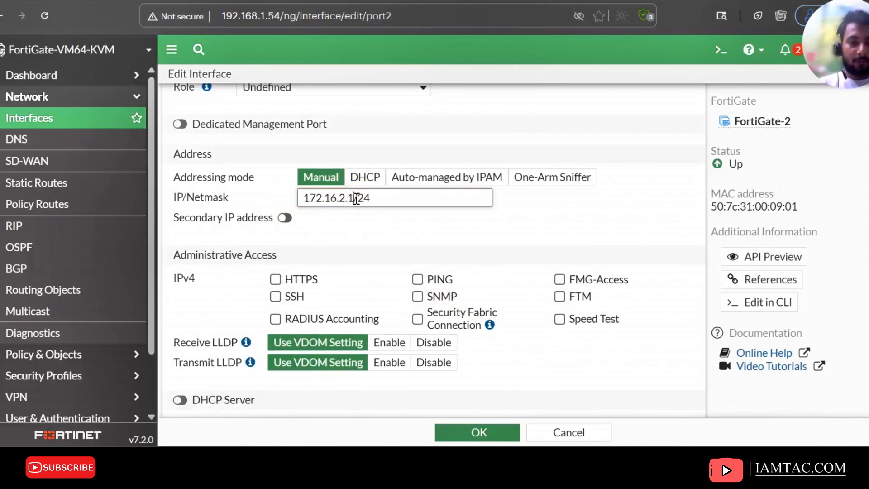
click(417, 279)
click(477, 432)
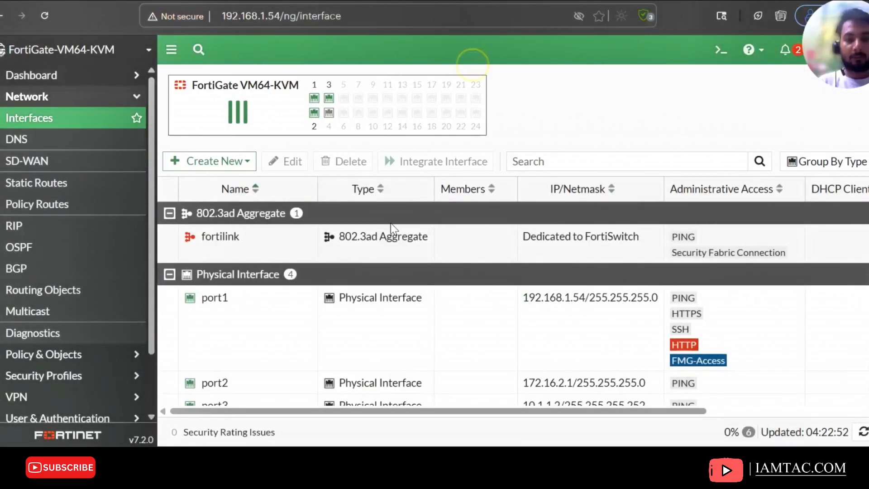
Switch to the first FortiGate and open its interface list to compare addresses
scroll(389, 226, down, 2)
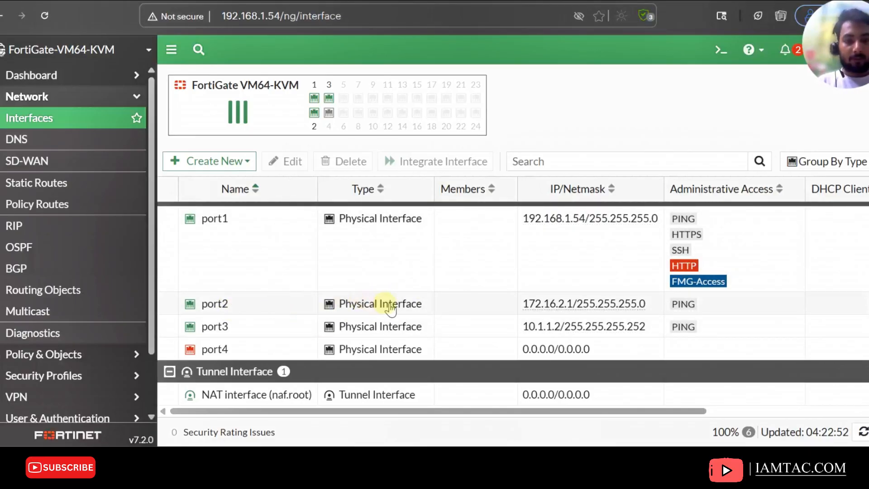
click(248, 333)
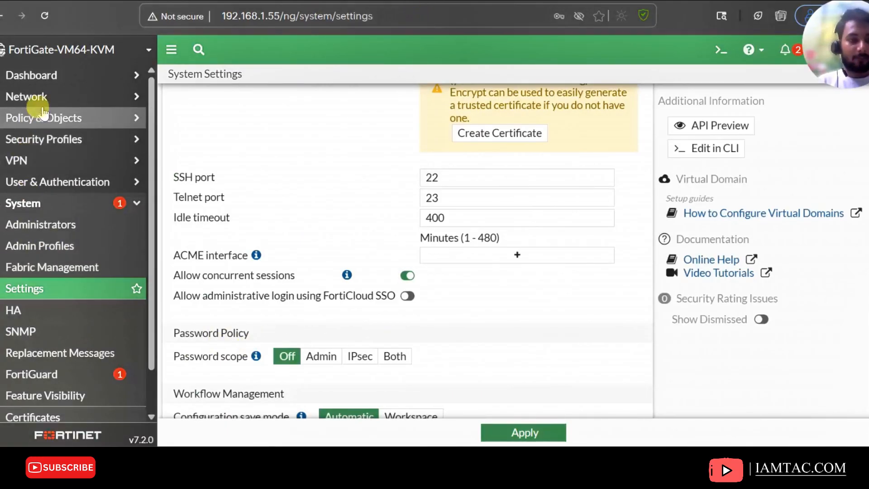
click(28, 97)
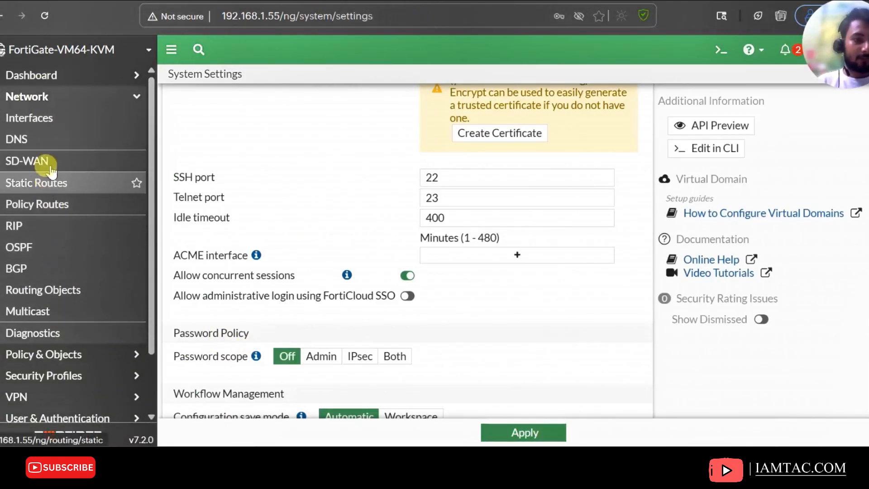
click(39, 118)
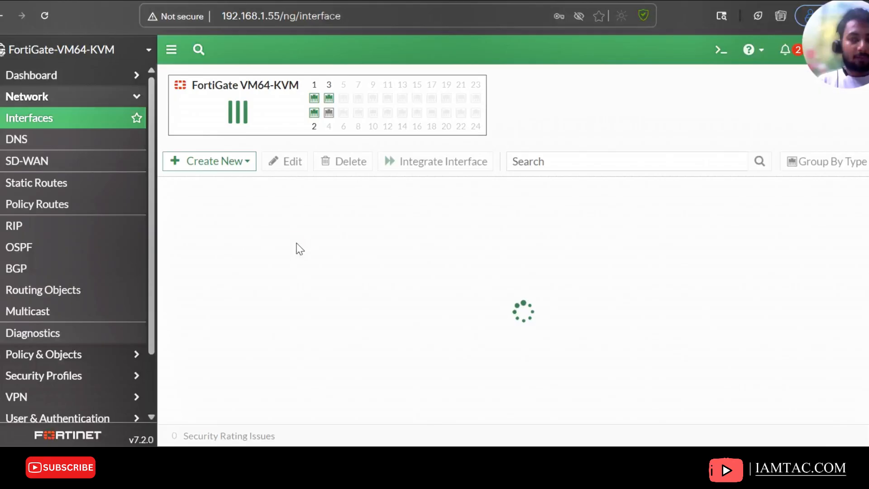
scroll(297, 249, down, 2)
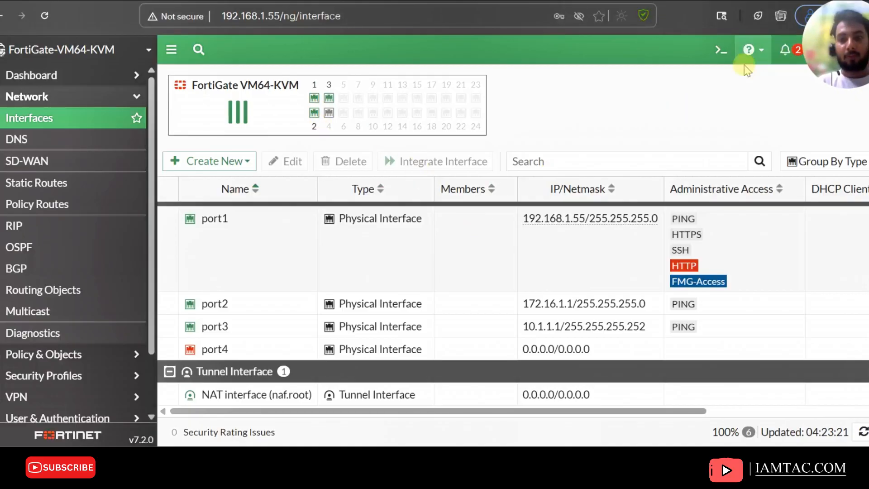
Open the CLI console on the first FortiGate and enter the GRE tunnel configuration with config system gre-tunnel
click(718, 50)
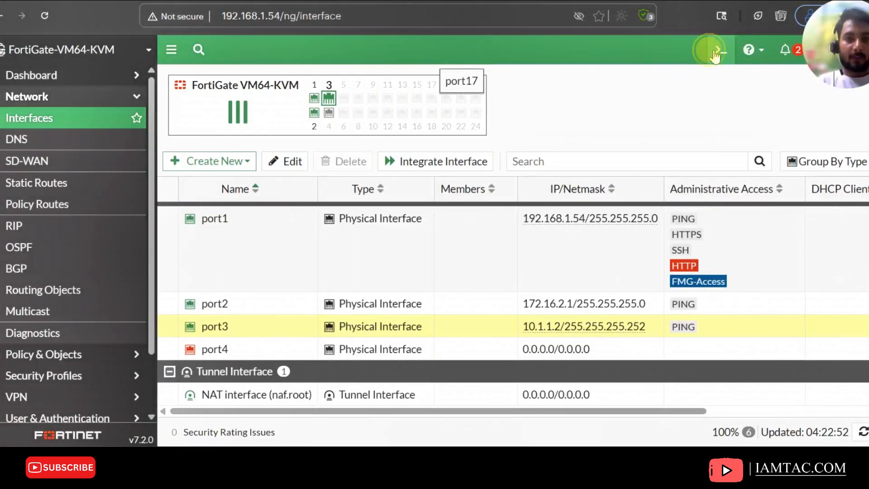
click(719, 49)
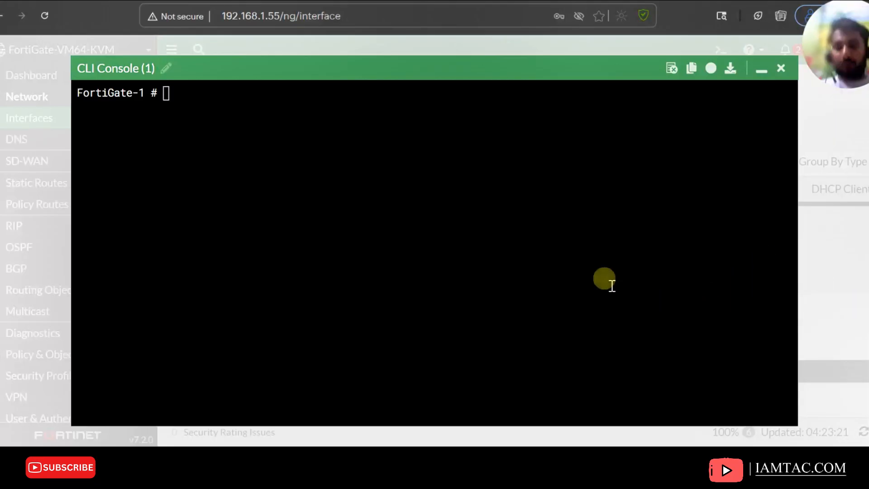
click(355, 184)
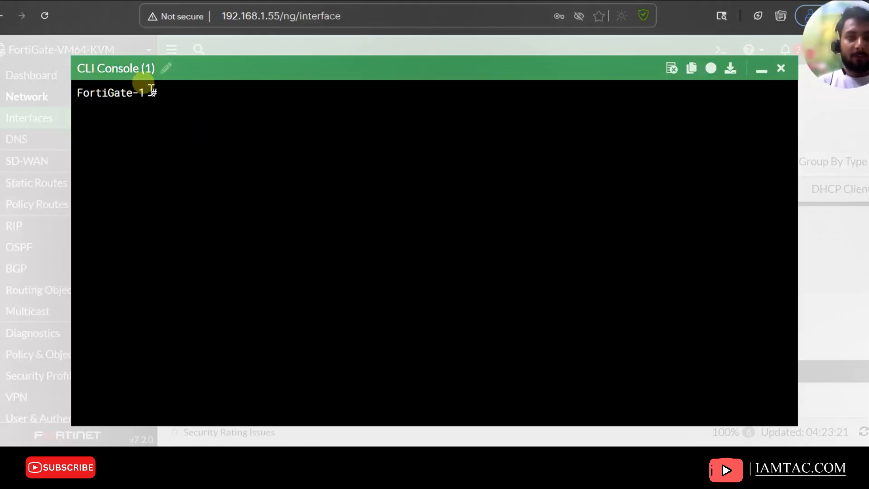
drag(153, 89, 75, 90)
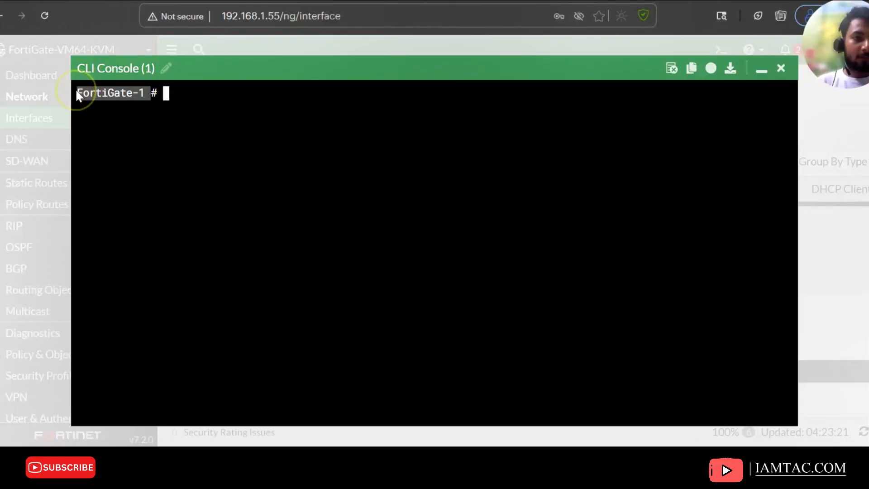
click(160, 93)
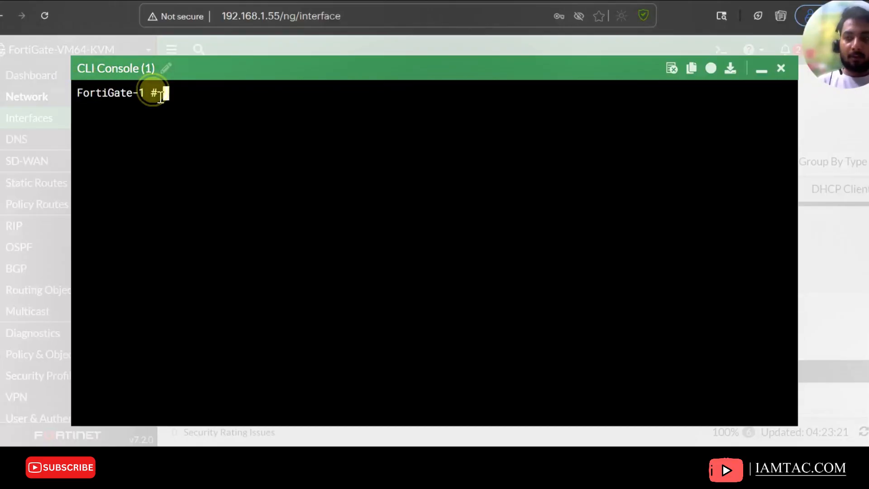
click(161, 96)
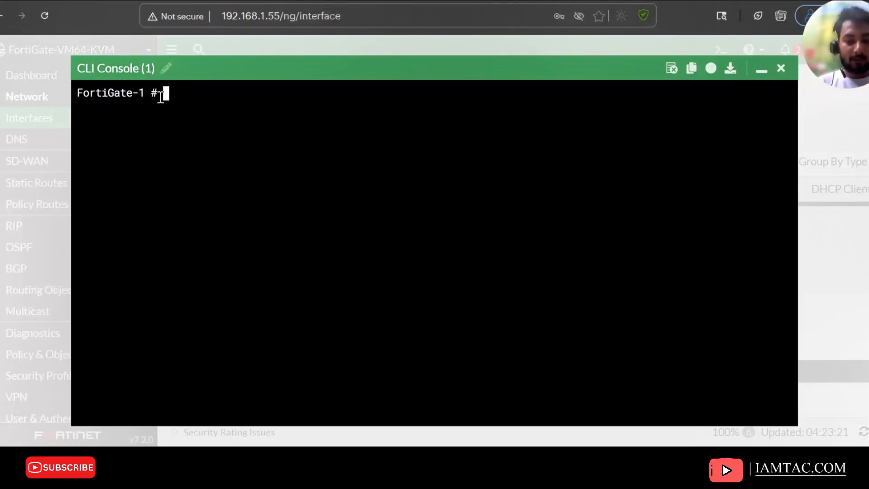
text(CON)
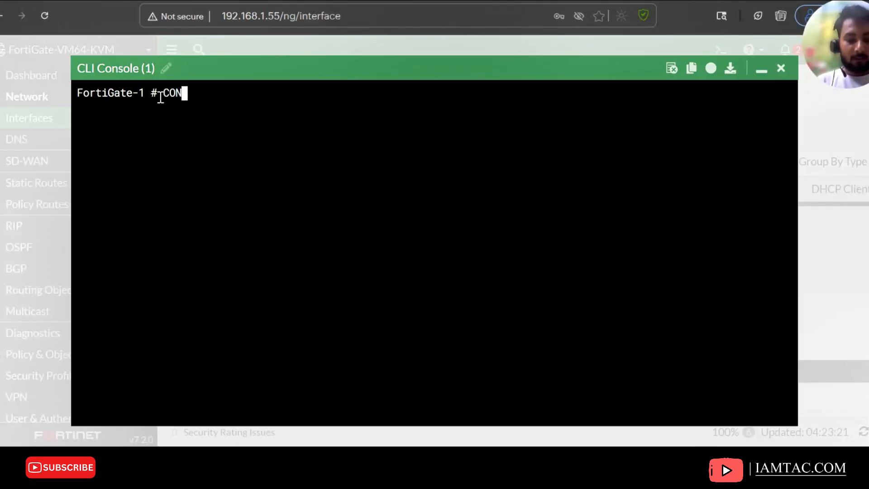
key(BackSpace)
key(BackSpace)
key(BackSpace)
text(config system )
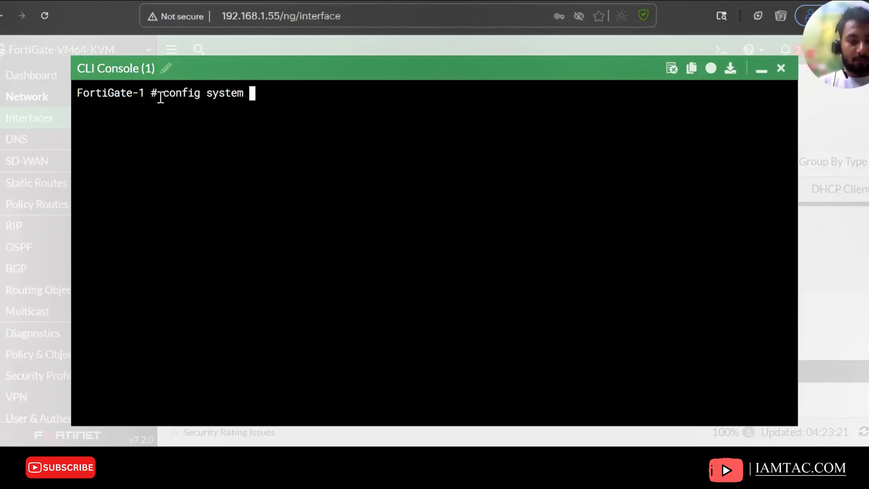
text(gre-tunnel)
key(Return)
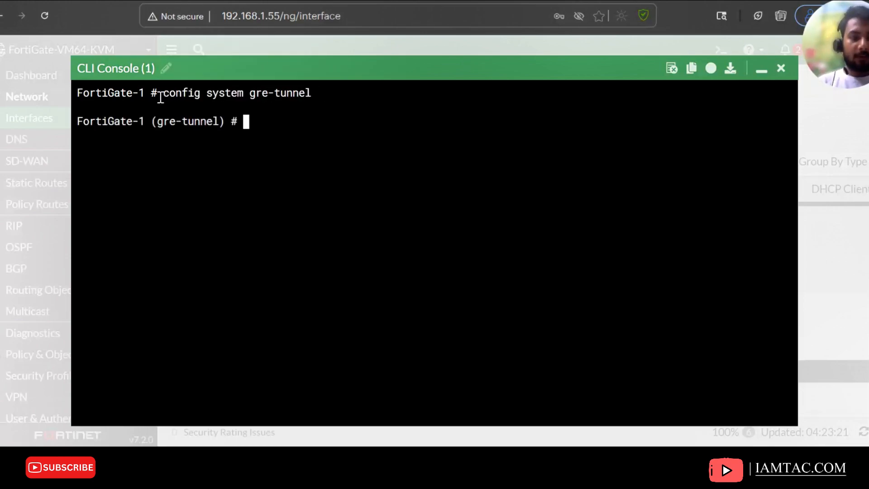
Create a new GRE tunnel entry named Tunnel-1
text(edit)
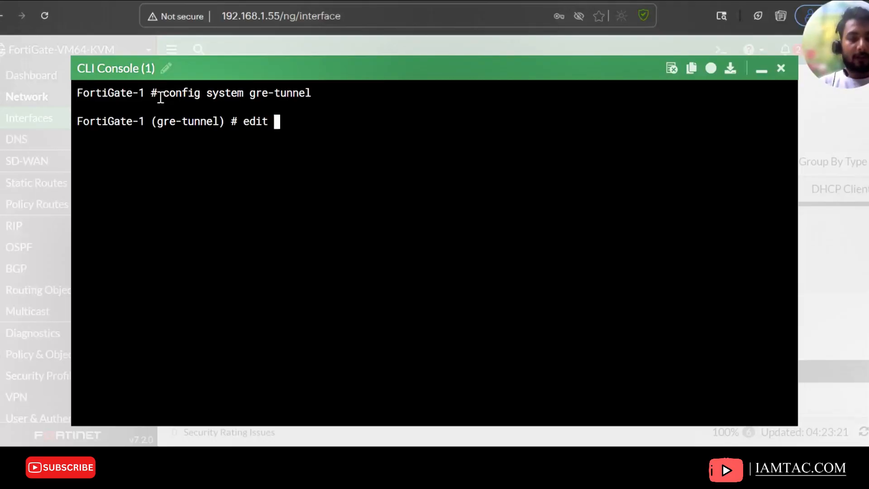
text(Tune)
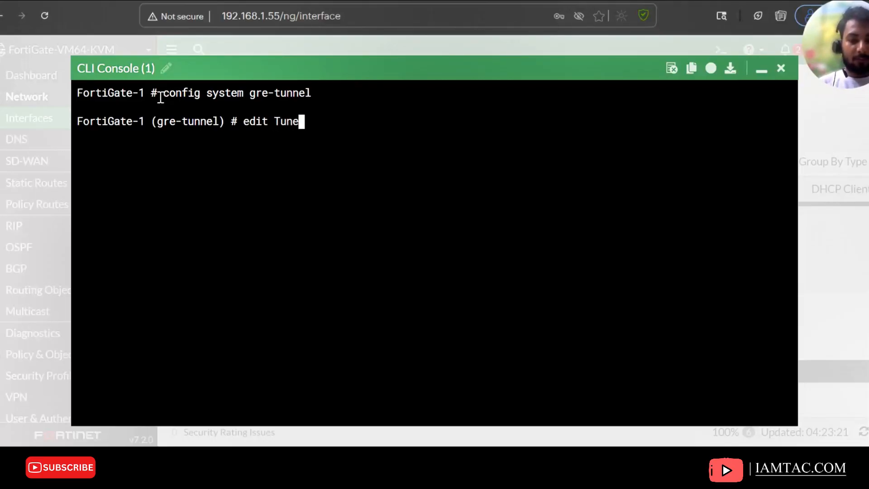
key(BackSpace)
text(nel)
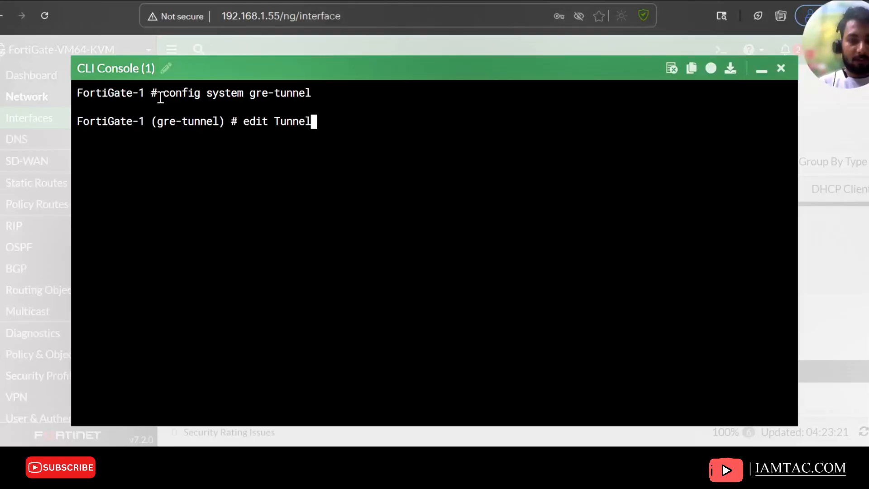
text(-1)
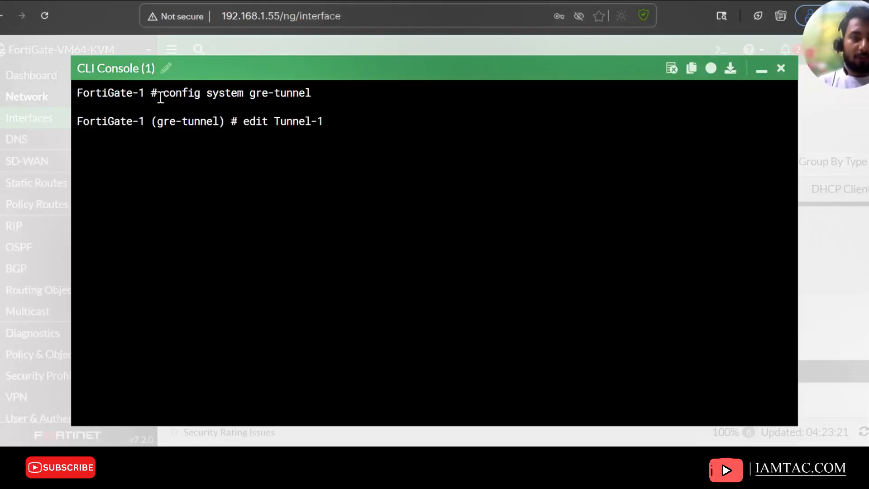
key(Return)
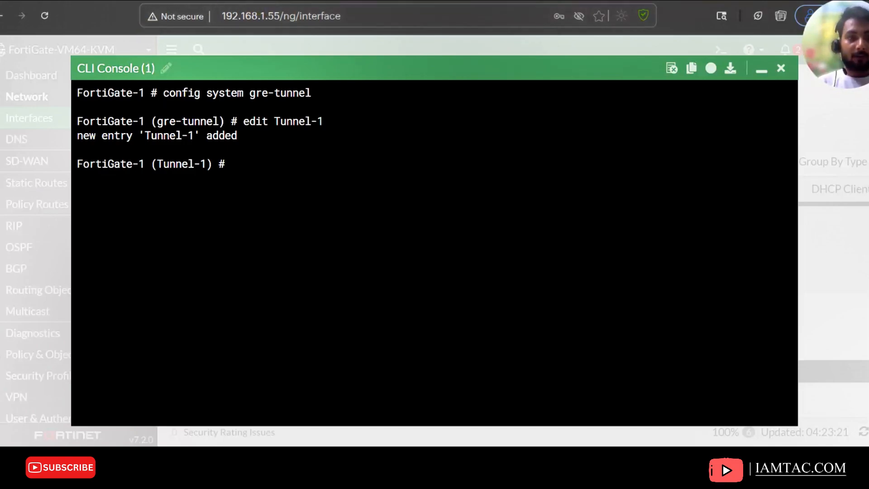
Examine the PNETLab topology to see which ports and addresses link the two FortiGates
click(298, 1)
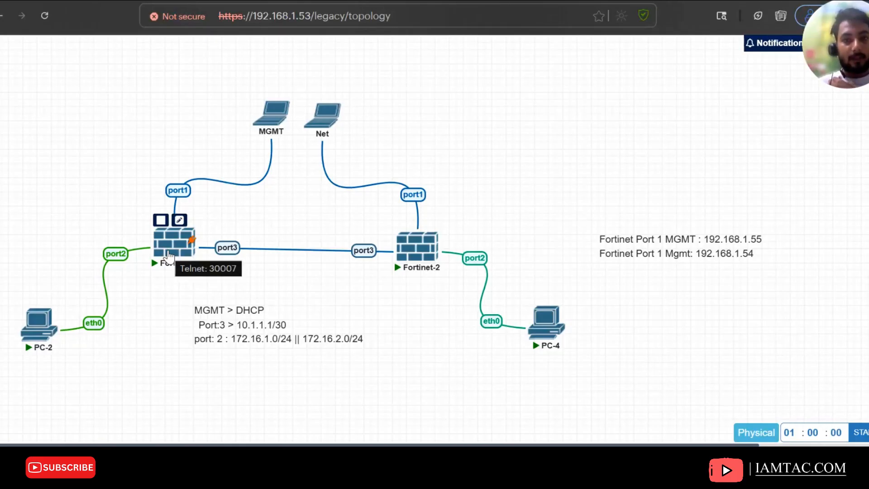
click(181, 246)
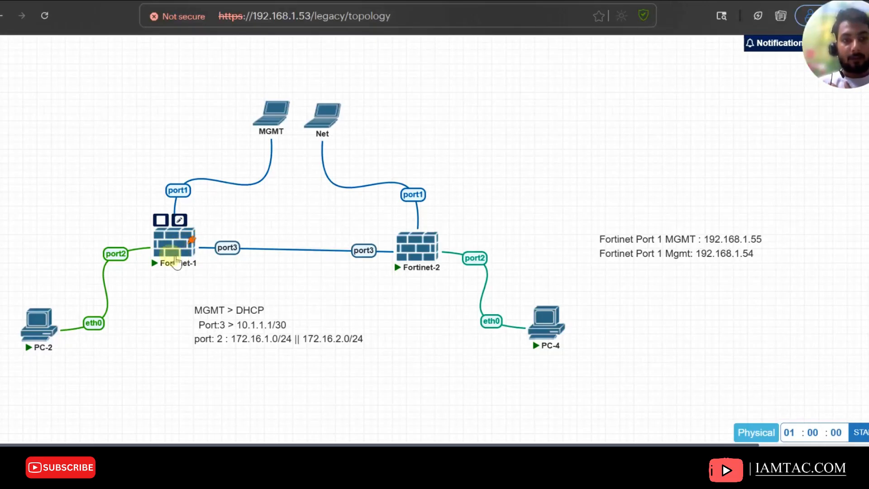
click(211, 256)
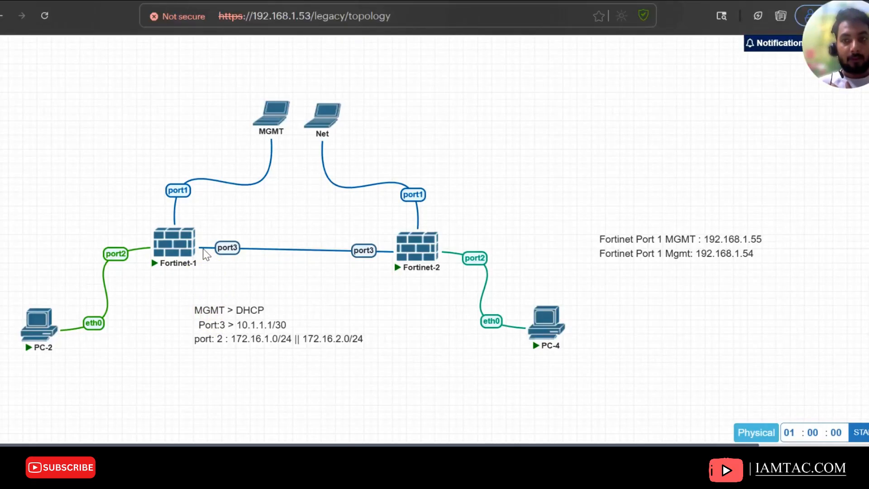
click(226, 247)
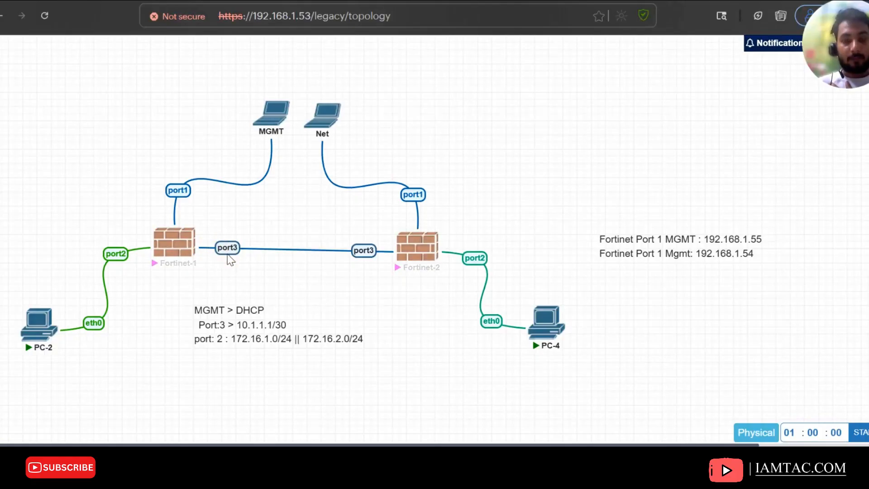
click(229, 293)
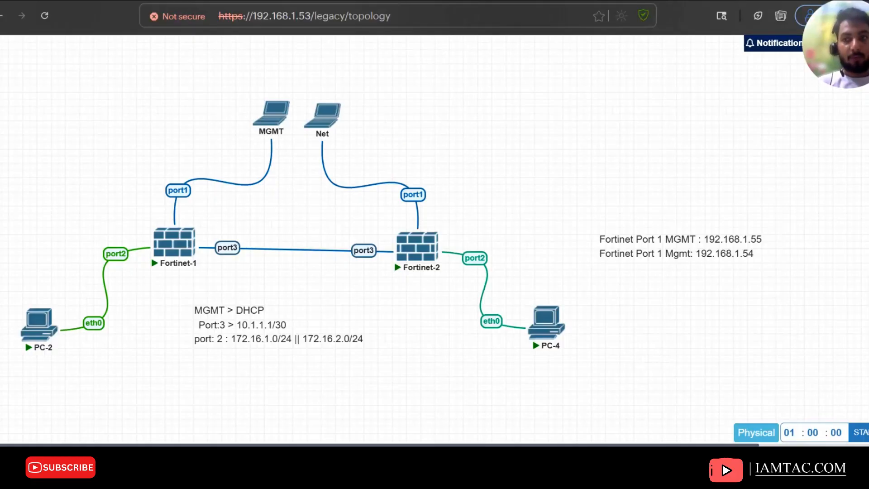
mouse_move(387, 44)
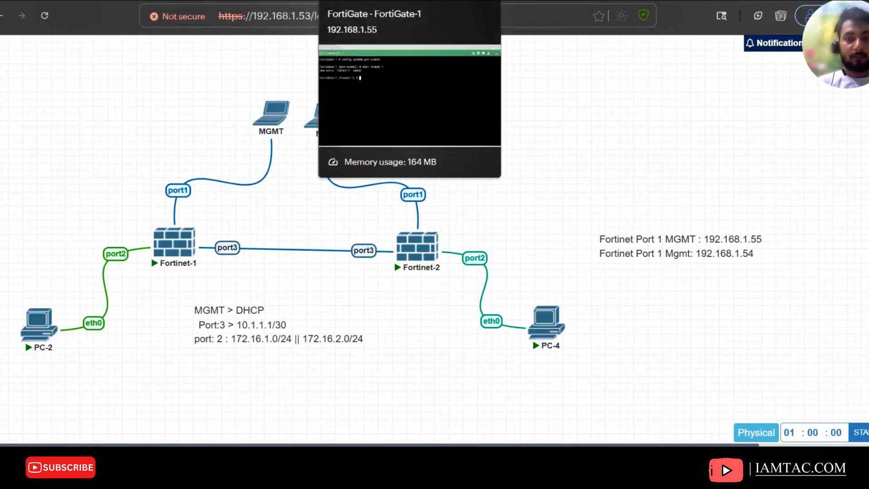
click(372, 1)
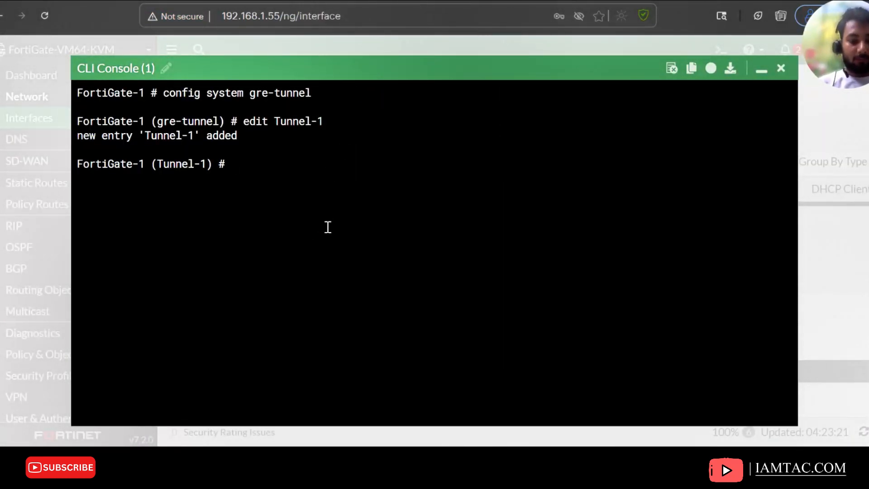
Set Tunnel-1's local gateway to 10.1.1.1 and its interface to port3
text(set l)
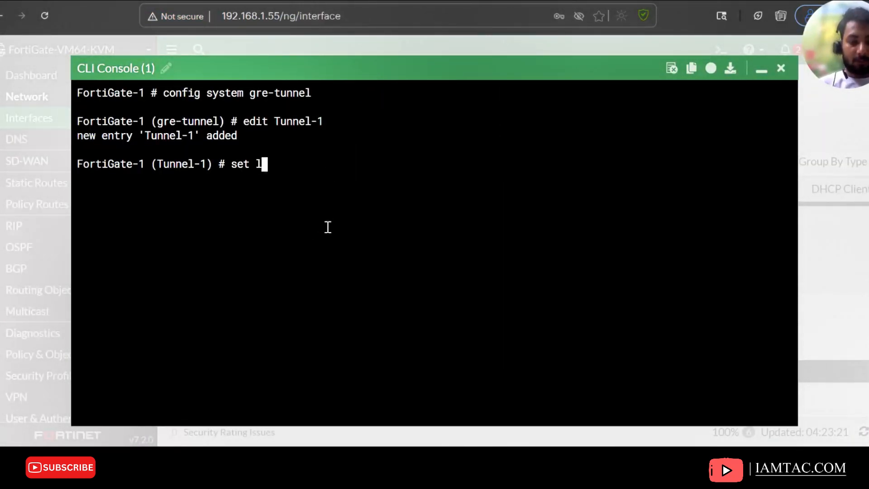
text(ocal-gw 10)
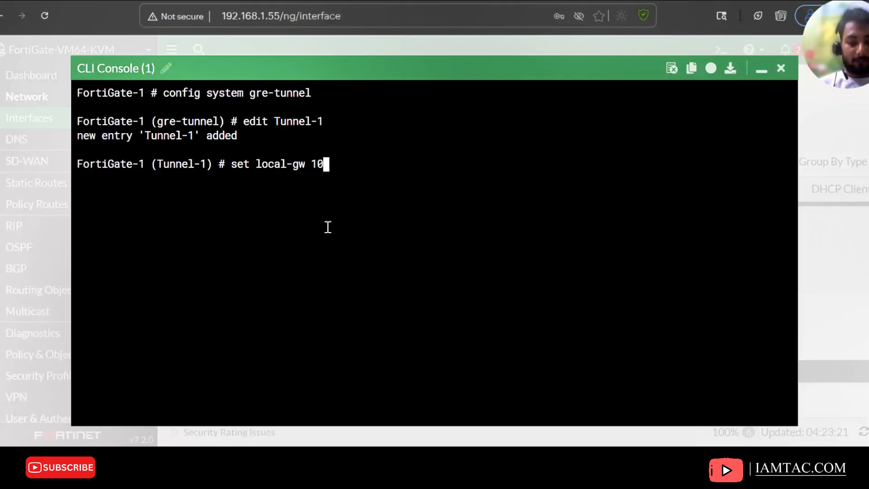
text(.1.1.1)
key(Return)
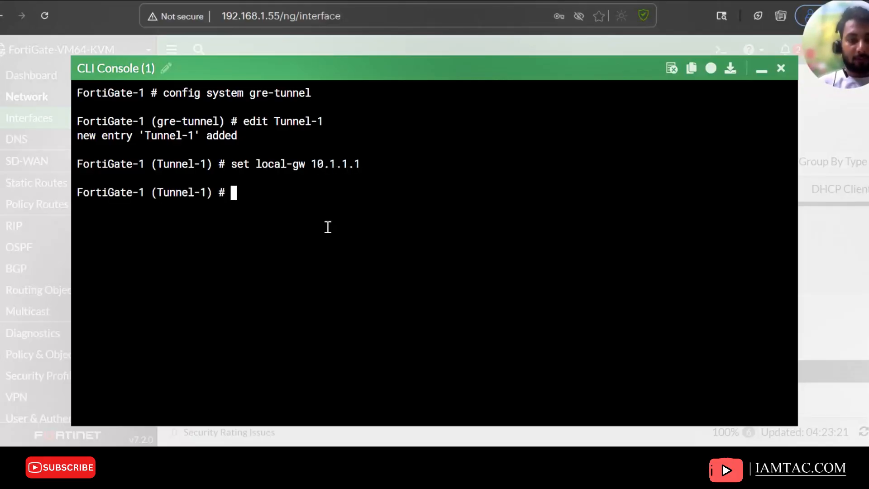
text(set )
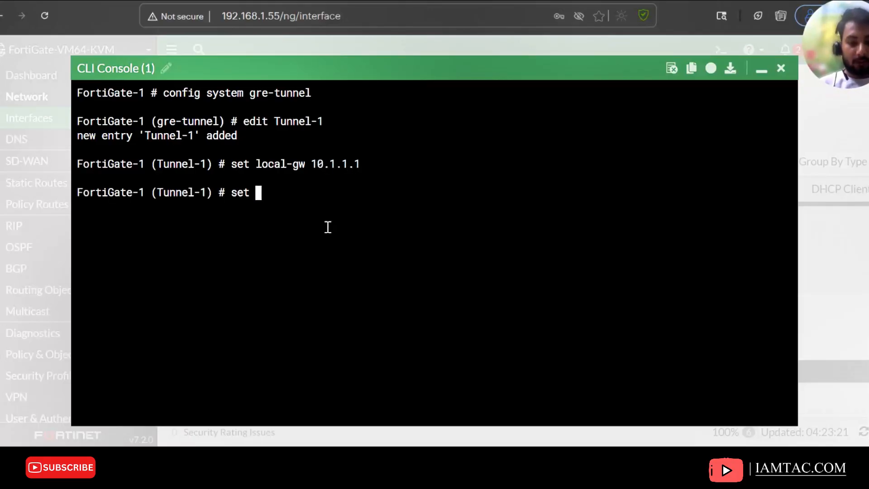
text(interface)
key(question)
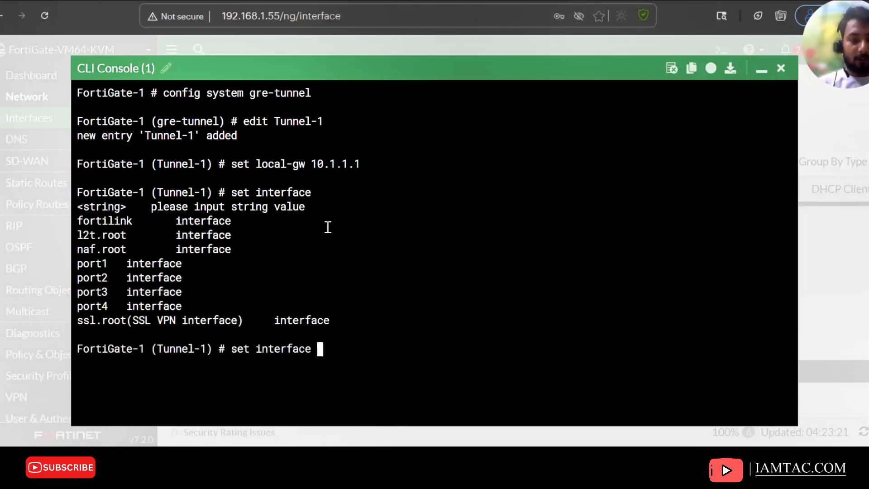
text(port2)
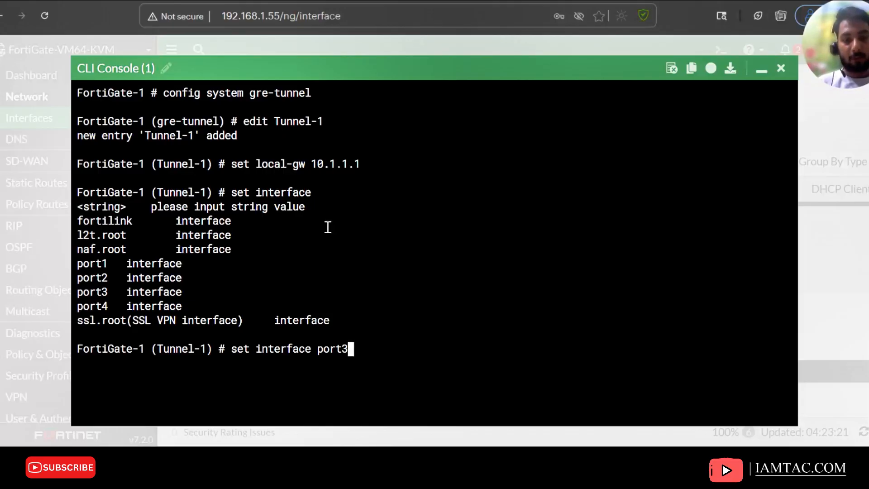
key(Return)
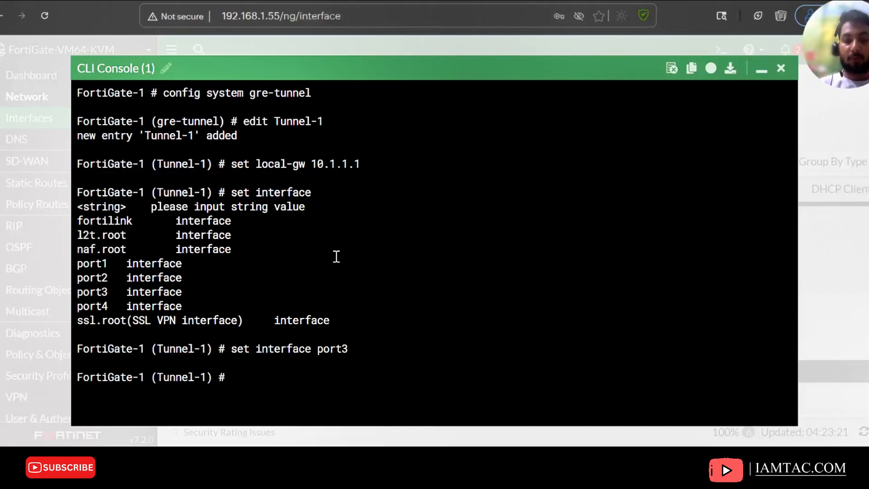
Set Tunnel-1's remote gateway to 10.1.1.2 and end the GRE tunnel configuration
text(set remote-gw )
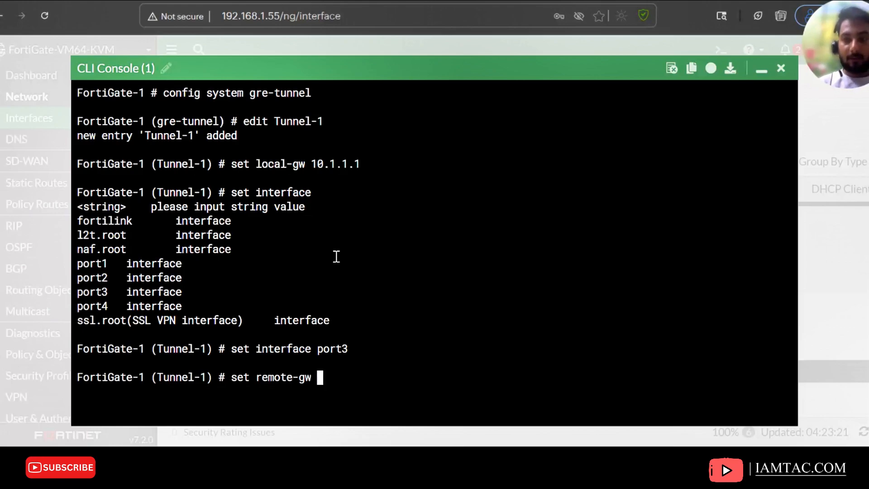
text(10.1.1.2)
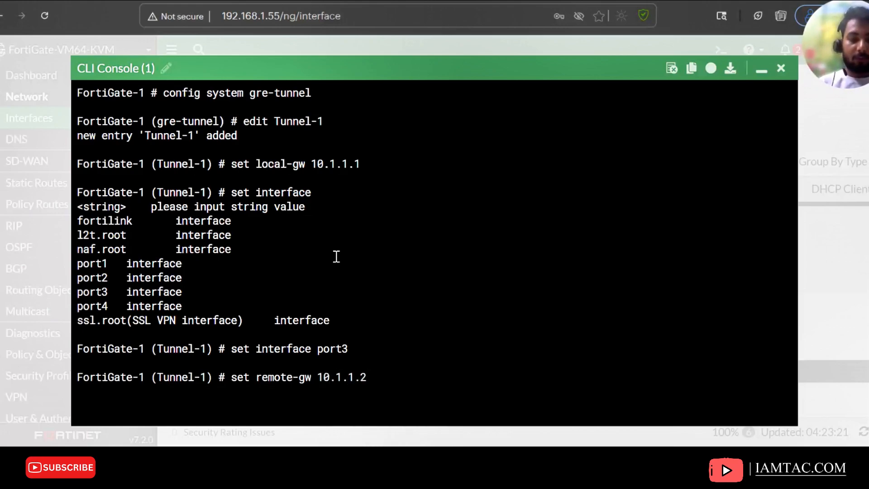
key(Return)
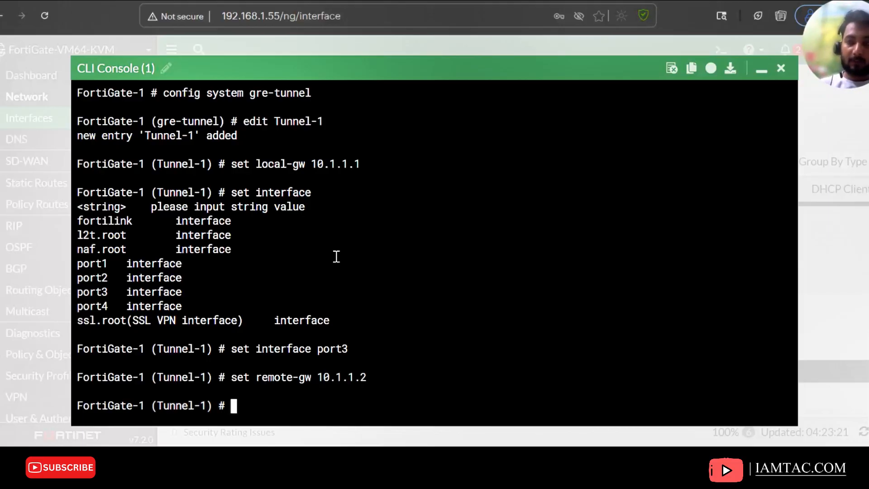
text(end)
key(Return)
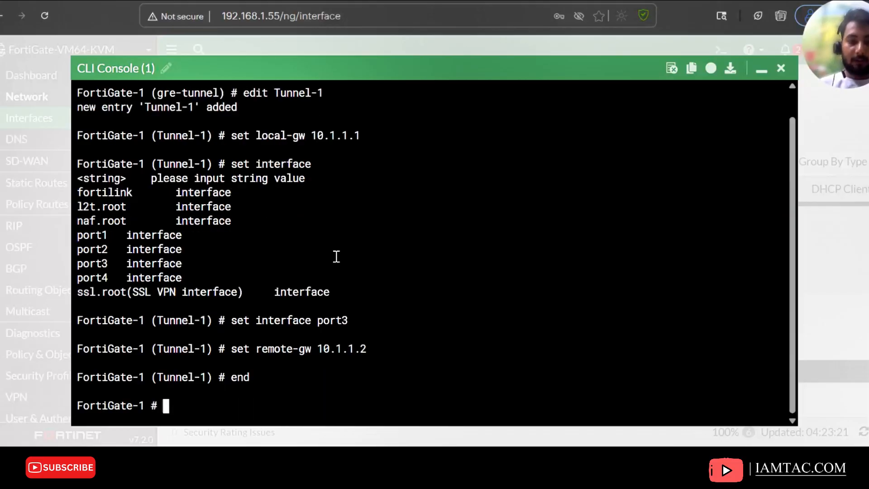
Inspect the new Tunnel-1 entry in the interface list and its edit page, then reopen the CLI console
click(761, 69)
click(53, 118)
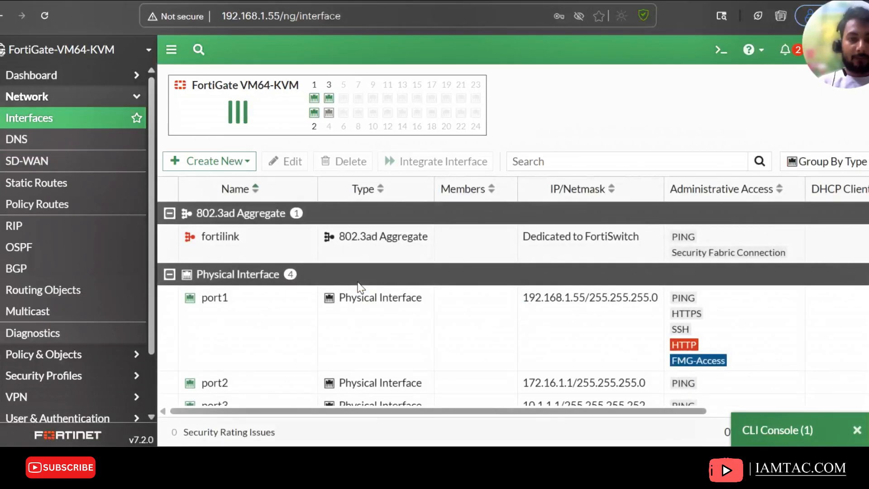
scroll(359, 298, down, 2)
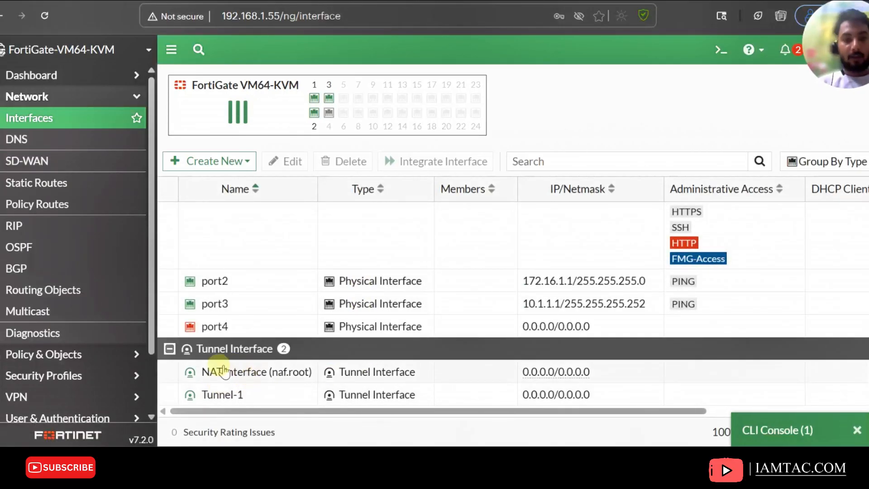
mouse_move(229, 400)
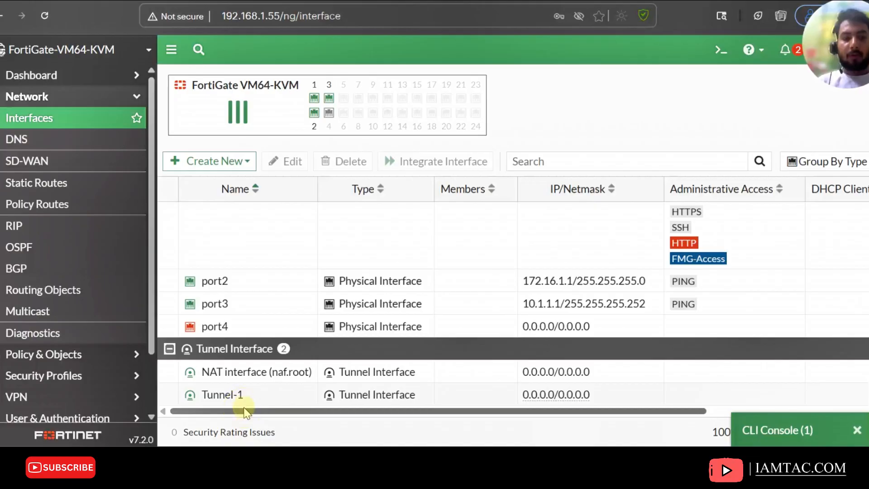
double_click(243, 398)
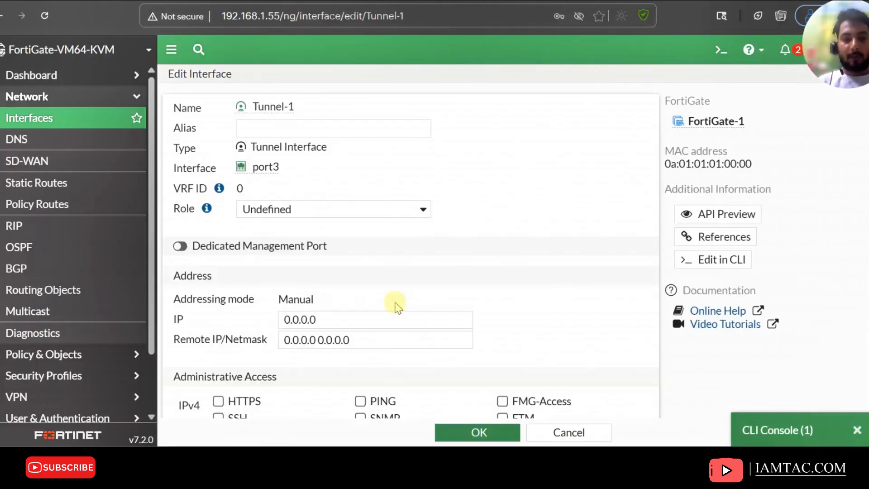
scroll(509, 222, down, 4)
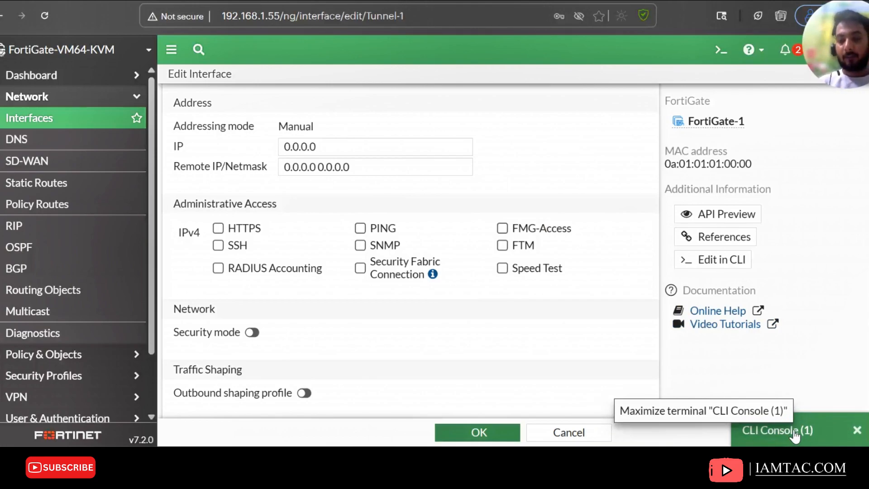
click(795, 436)
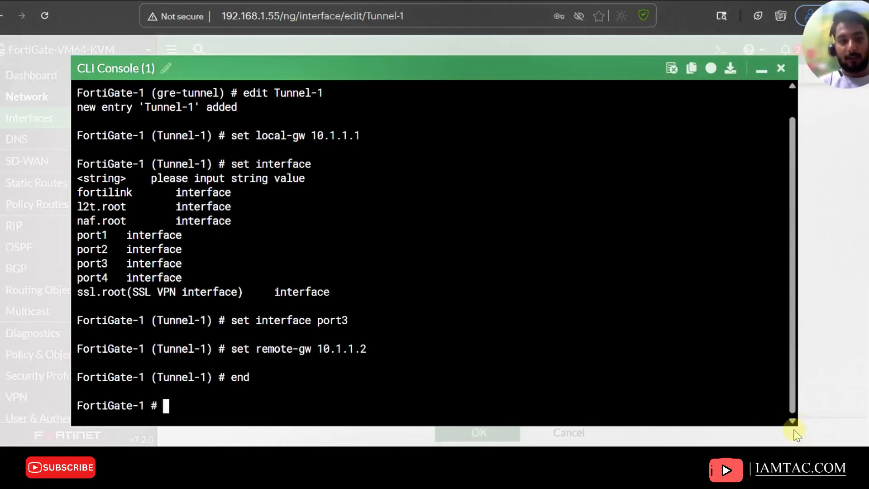
Try to open Tunnel-1 for editing under the system interface configuration in the CLI, then close the console
text(config)
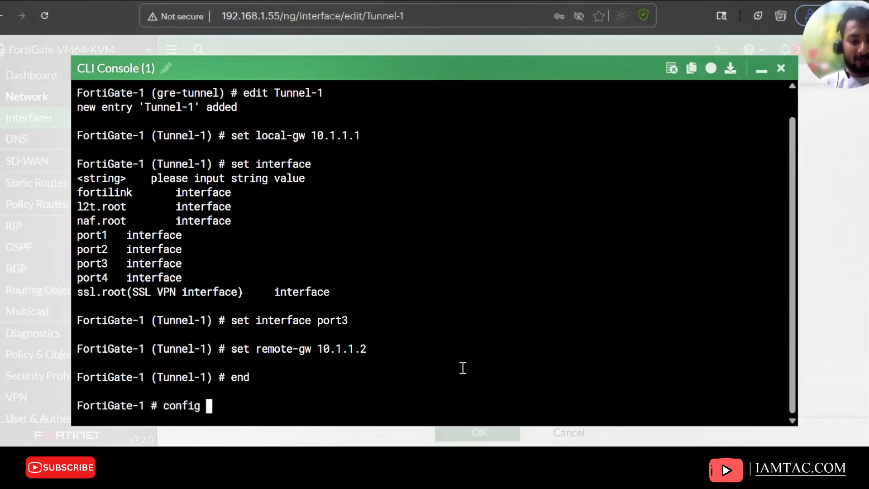
text(int)
key(BackSpace)
key(BackSpace)
key(BackSpace)
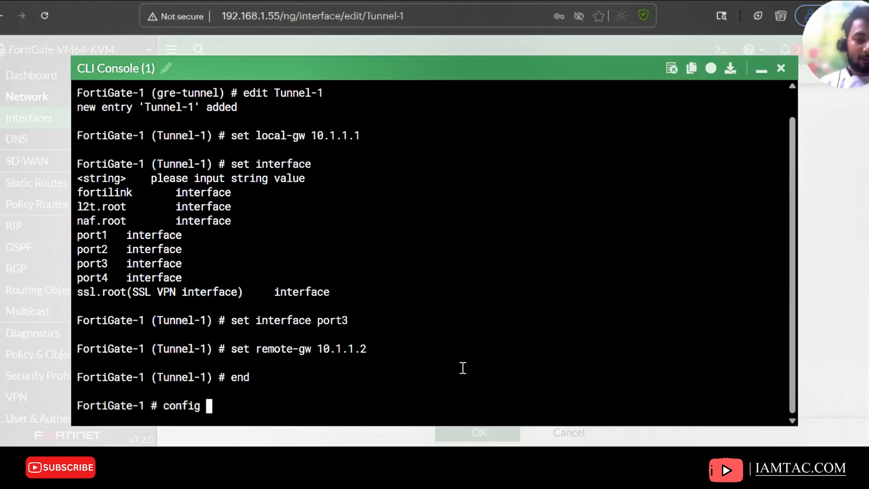
text(int)
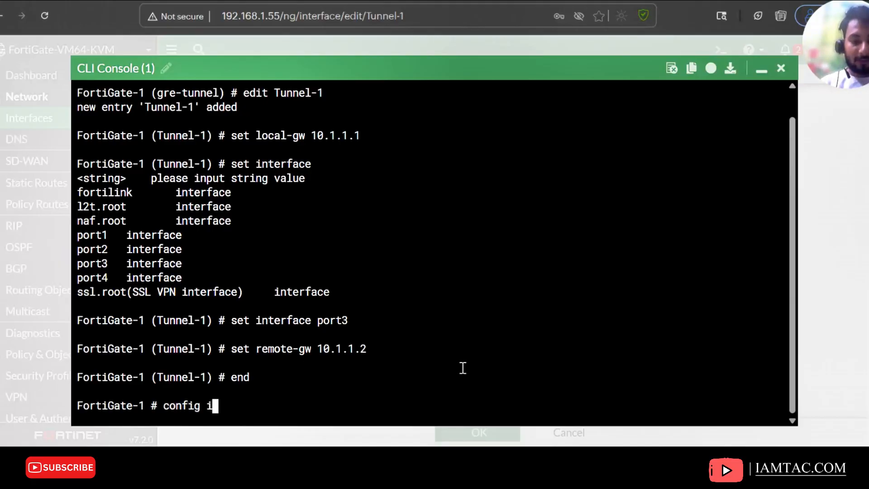
key(BackSpace)
key(BackSpace)
key(BackSpace)
text(s)
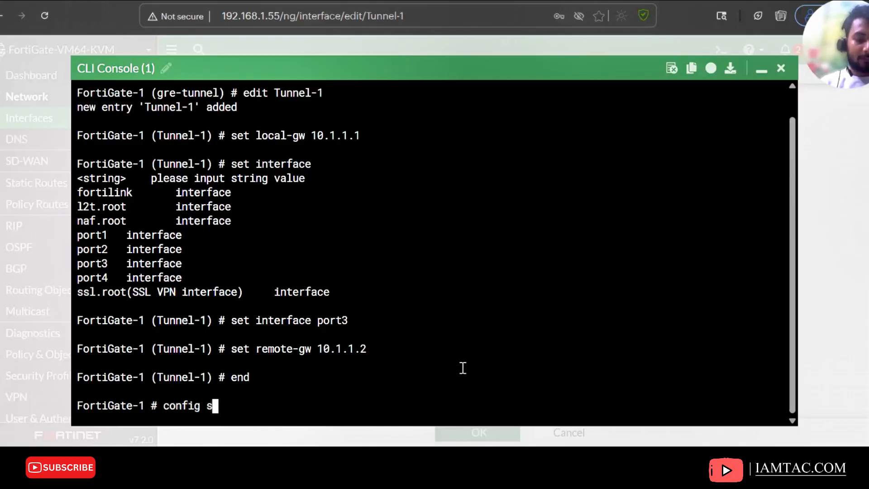
text(ystem interface)
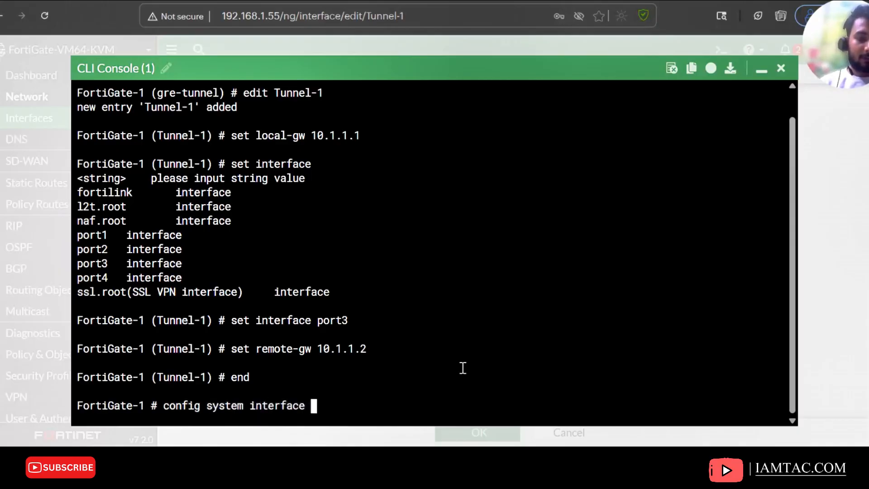
key(Return)
text(a)
key(BackSpace)
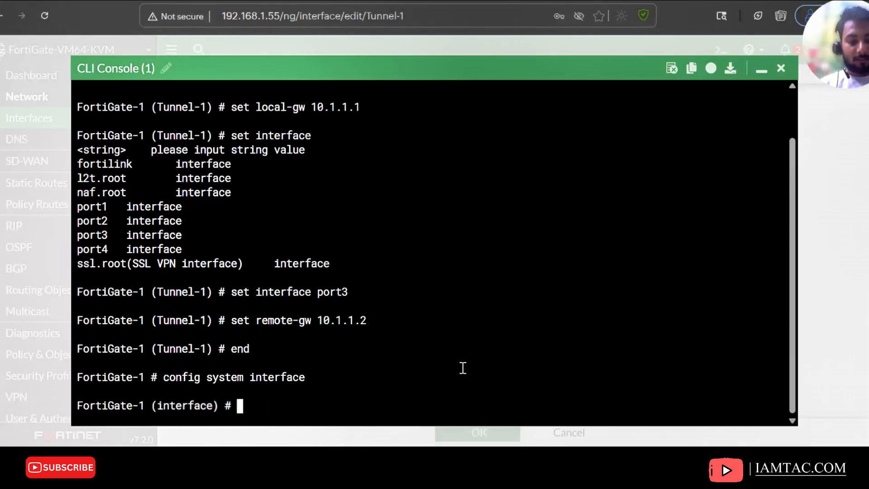
text(set)
key(BackSpace)
key(BackSpace)
key(BackSpace)
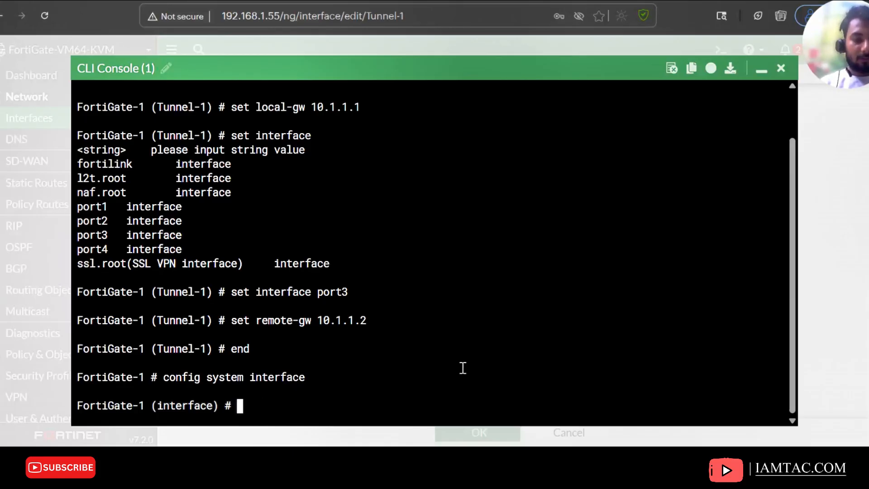
text(set)
key(BackSpace)
key(BackSpace)
key(BackSpace)
text(edit)
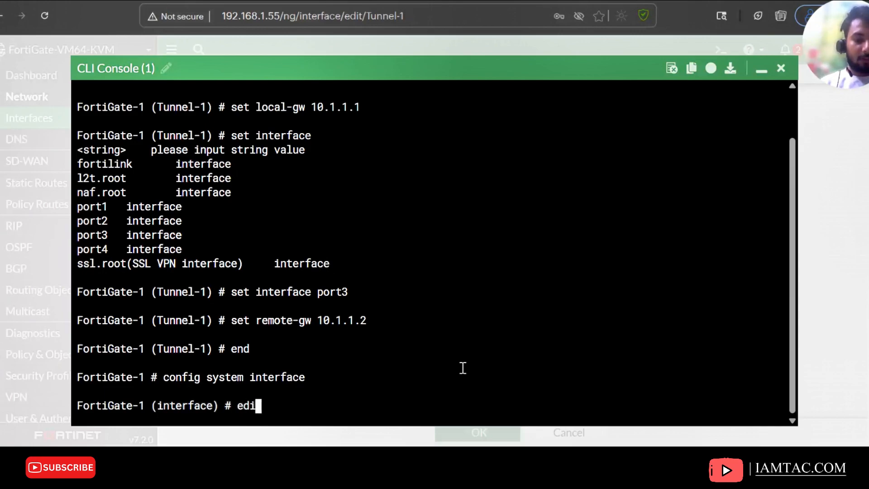
text(T)
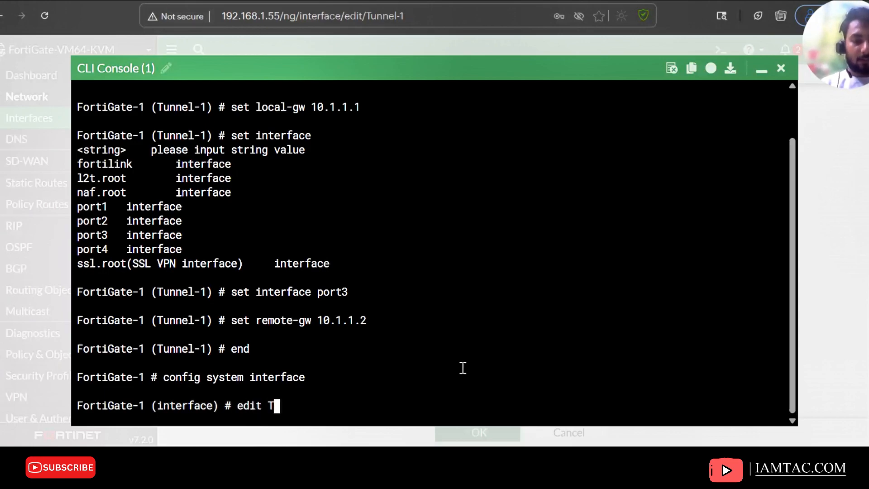
key(Tab)
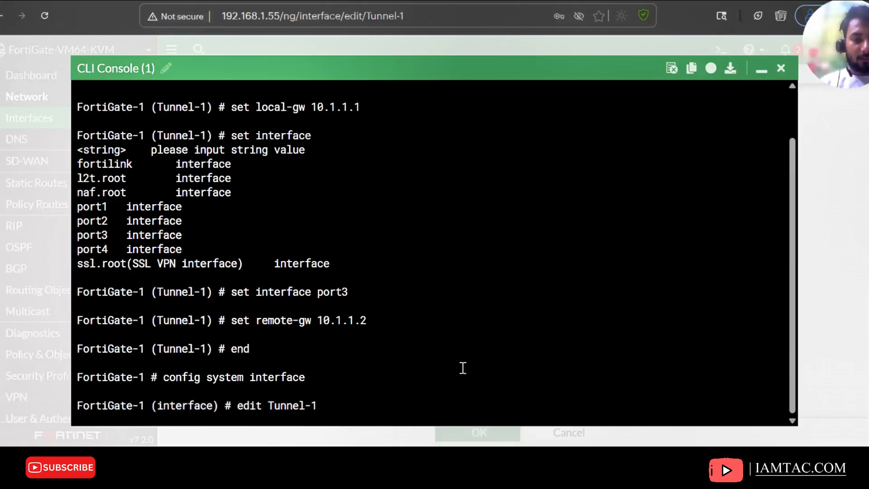
key(Return)
key(Return)
key(Return)
key(Return)
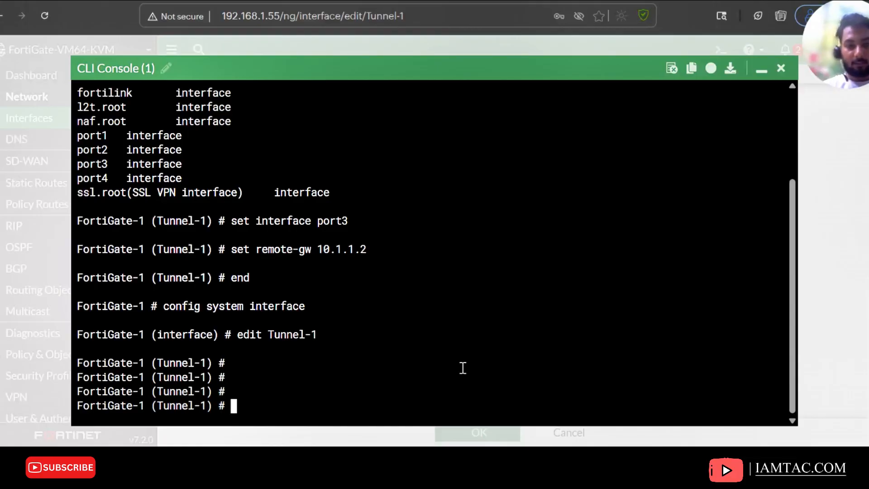
click(320, 400)
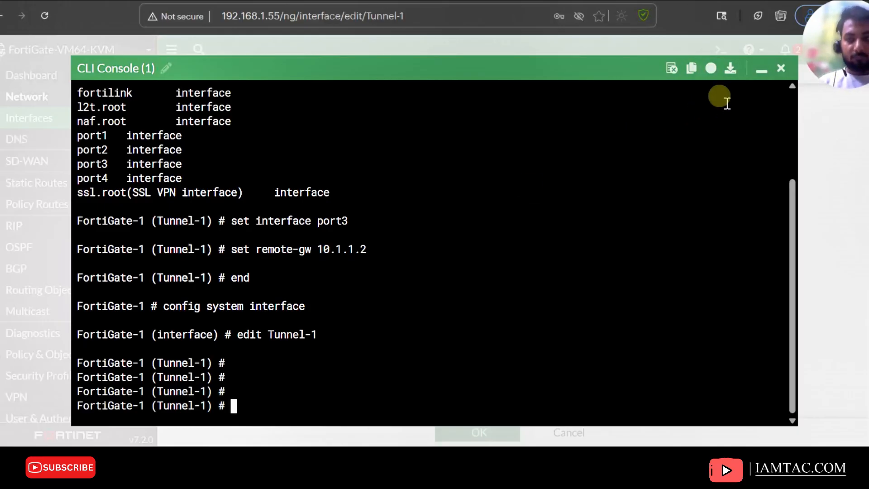
click(781, 68)
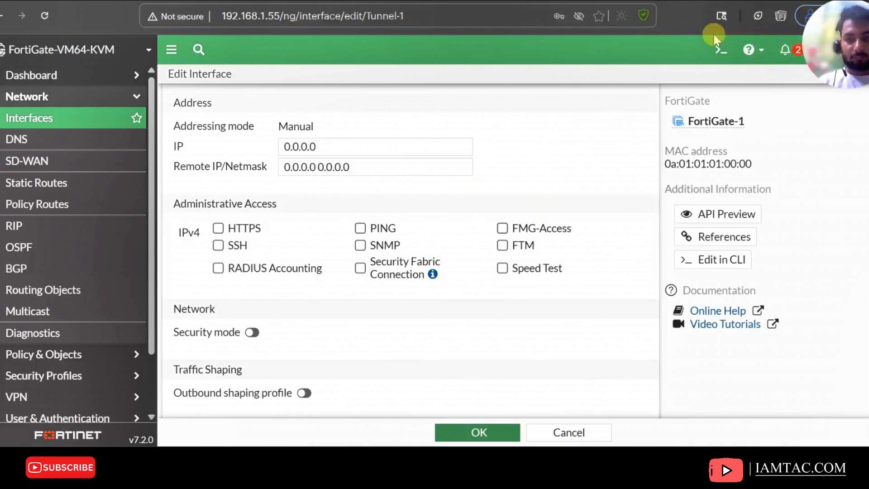
click(719, 50)
click(320, 157)
text(config)
key(Tab)
key(Tab)
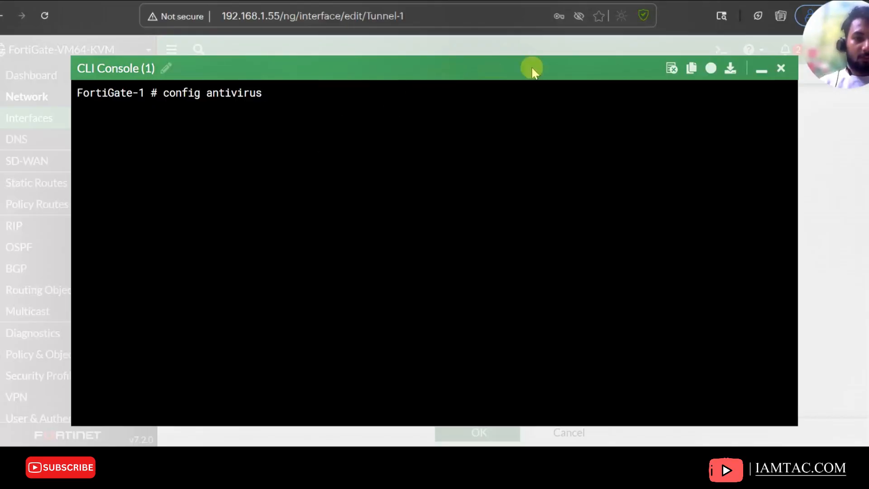
click(780, 68)
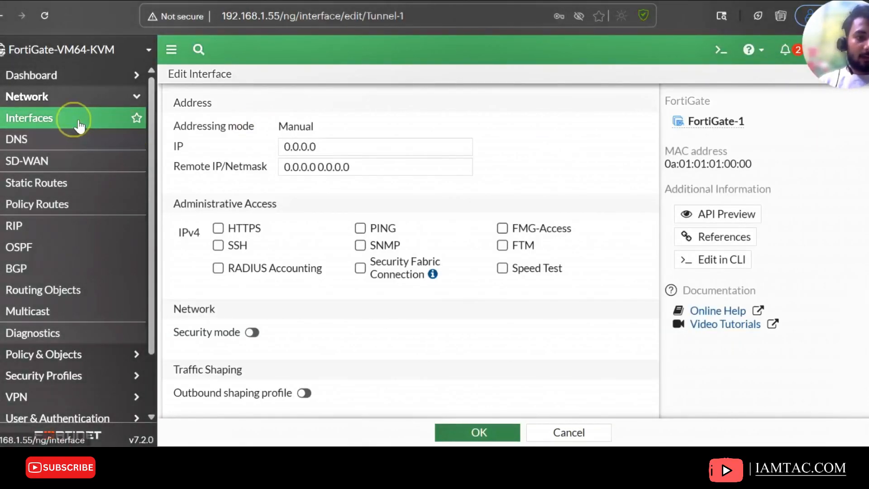
Open Tunnel-1's interface edit page and set its IP to 1.1.1.1 and remote IP/netmask to 1.1.1.2/32
click(20, 118)
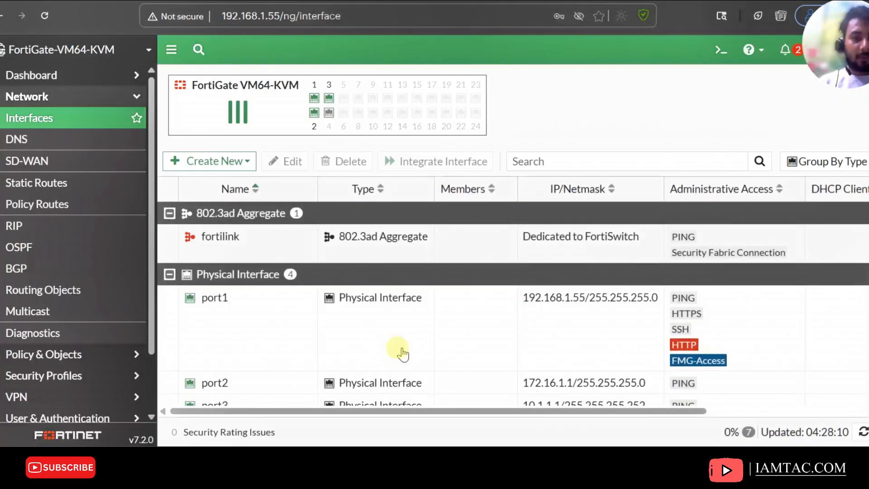
scroll(401, 351, down, 3)
double_click(231, 395)
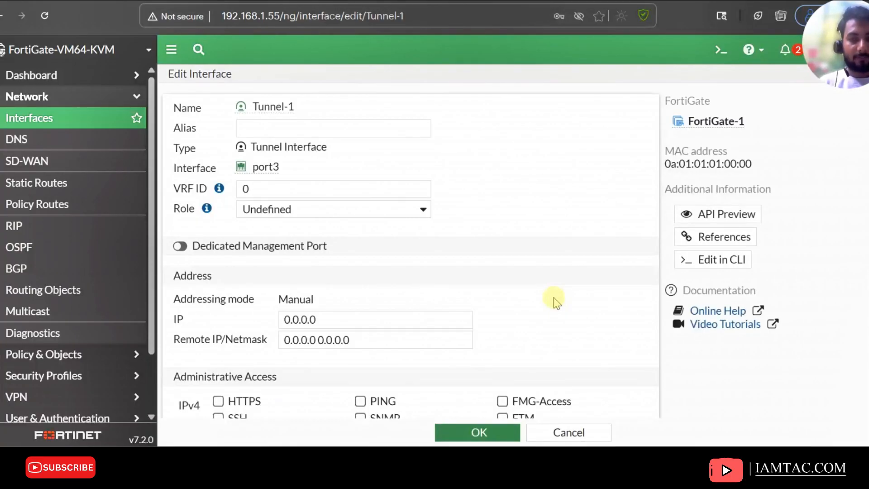
scroll(330, 324, down, 1)
click(292, 182)
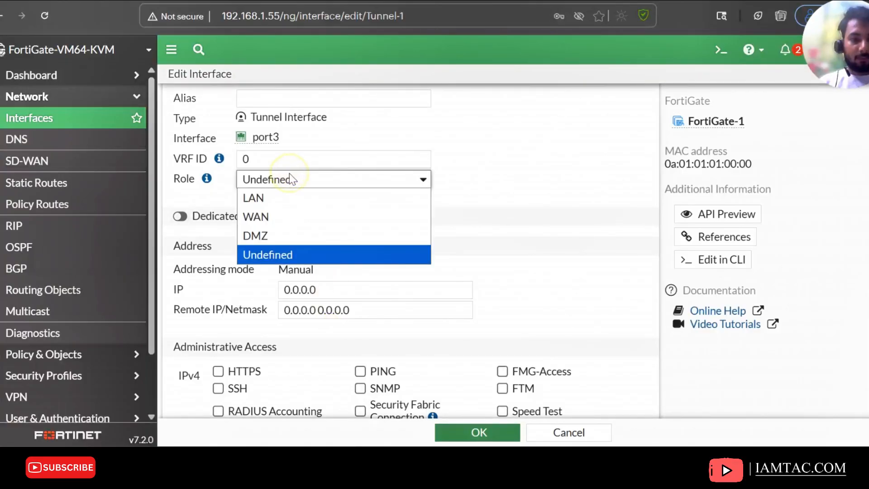
click(330, 250)
scroll(344, 263, up, 1)
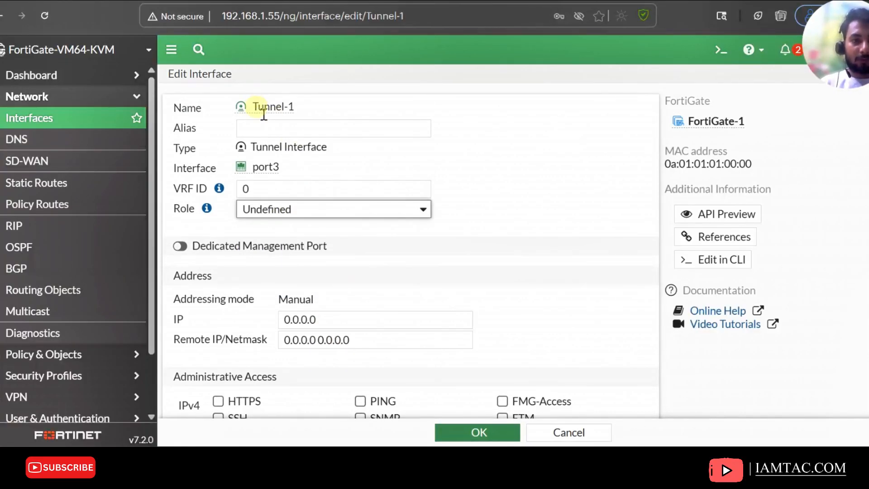
click(258, 128)
scroll(432, 294, down, 2)
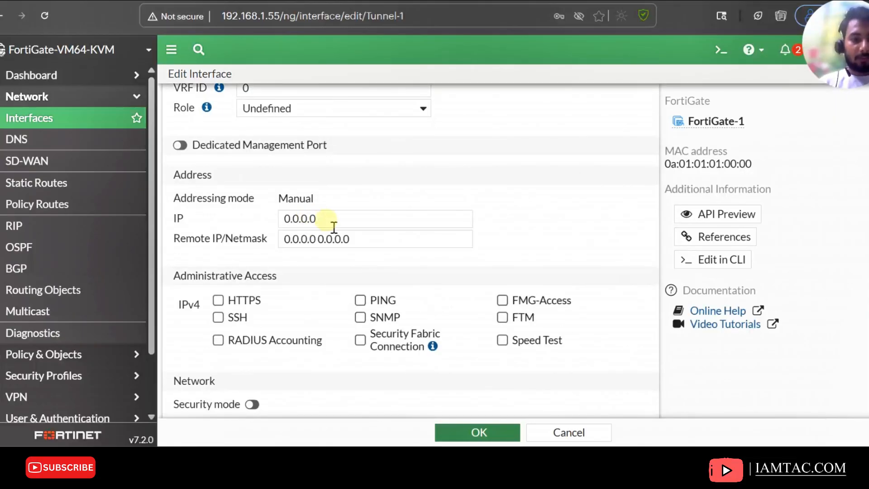
drag(315, 218, 247, 226)
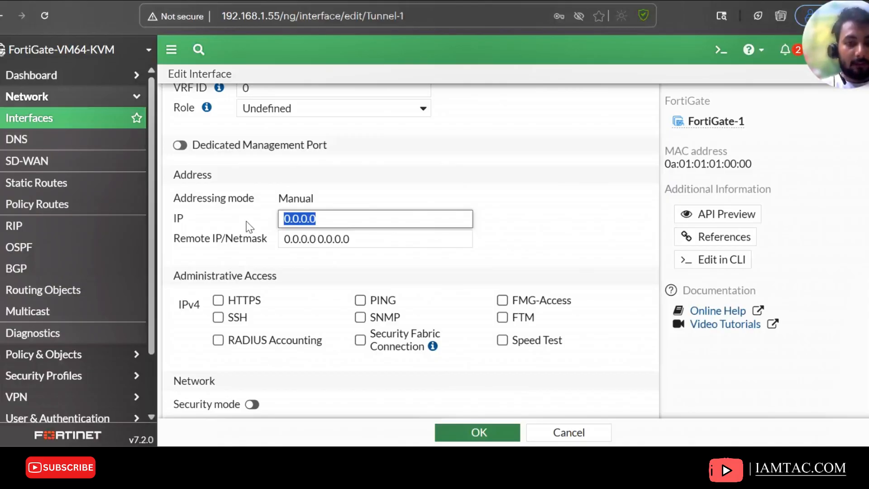
text(1.1.1.1)
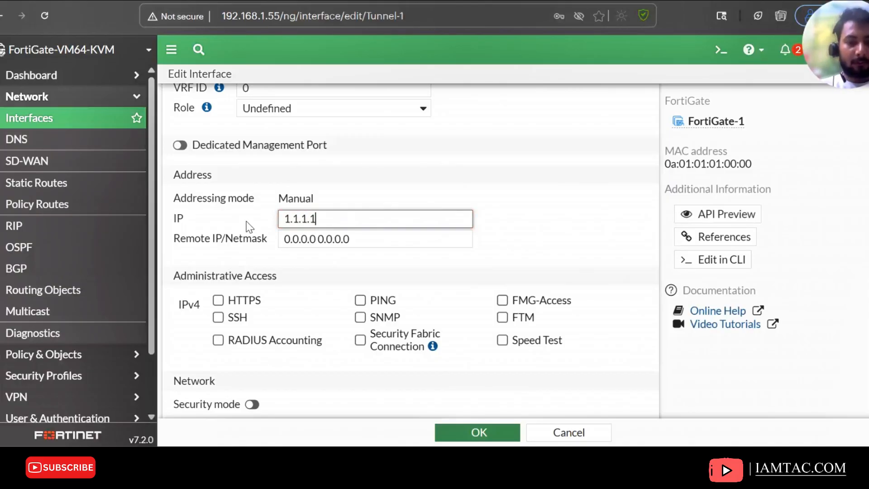
key(Tab)
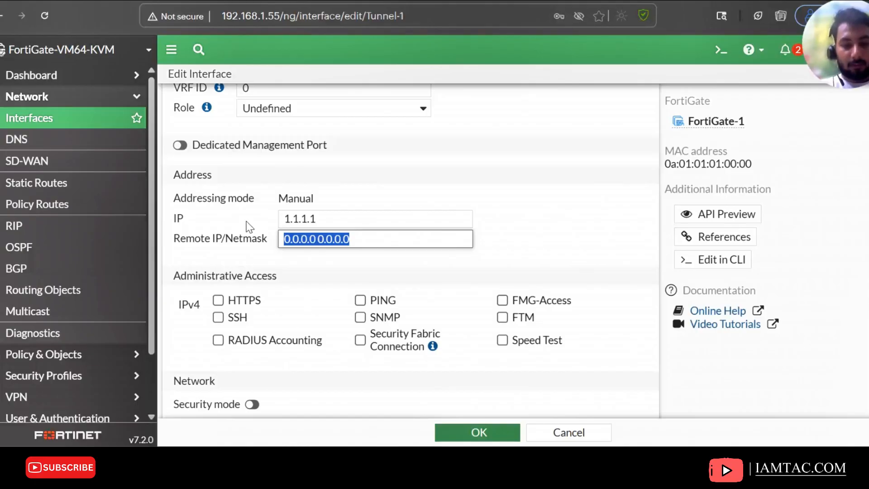
text(1.1)
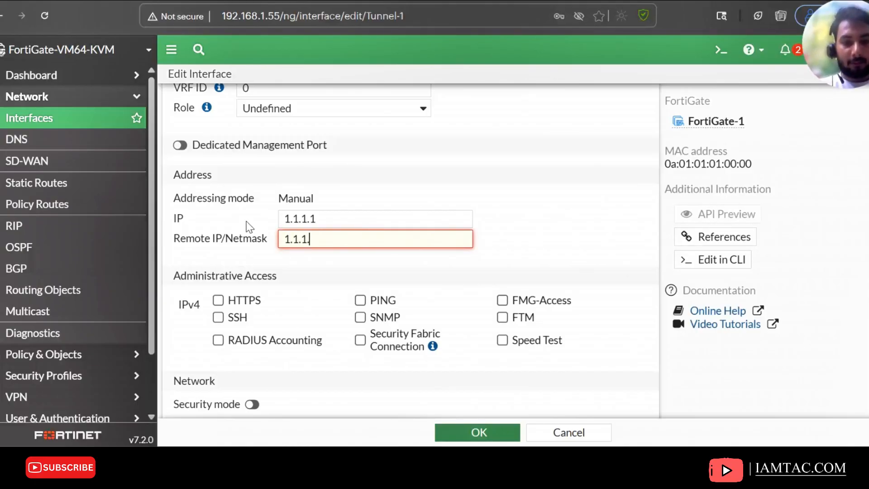
text(.1.2/32)
Allow PING administrative access on Tunnel-1 and save the interface
click(360, 300)
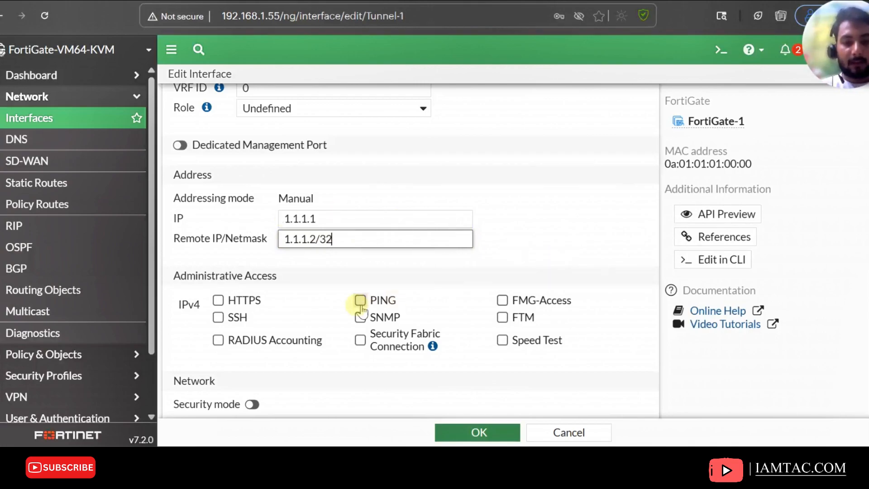
scroll(525, 272, down, 3)
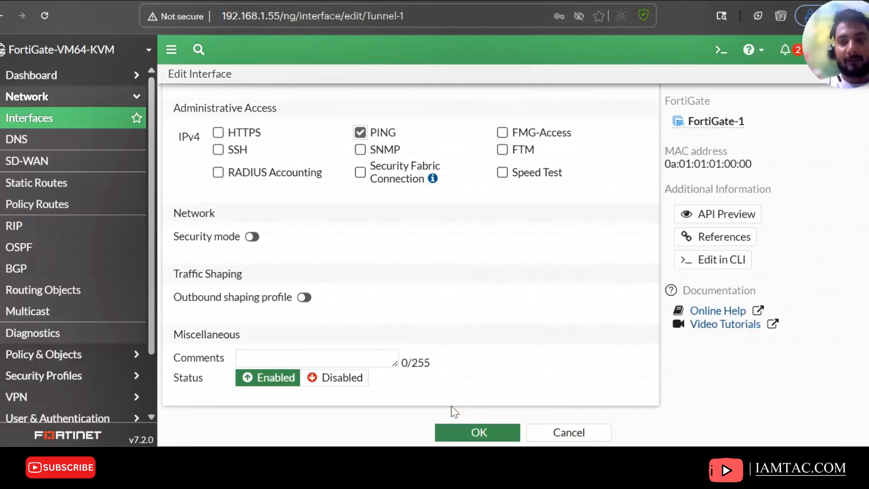
click(459, 436)
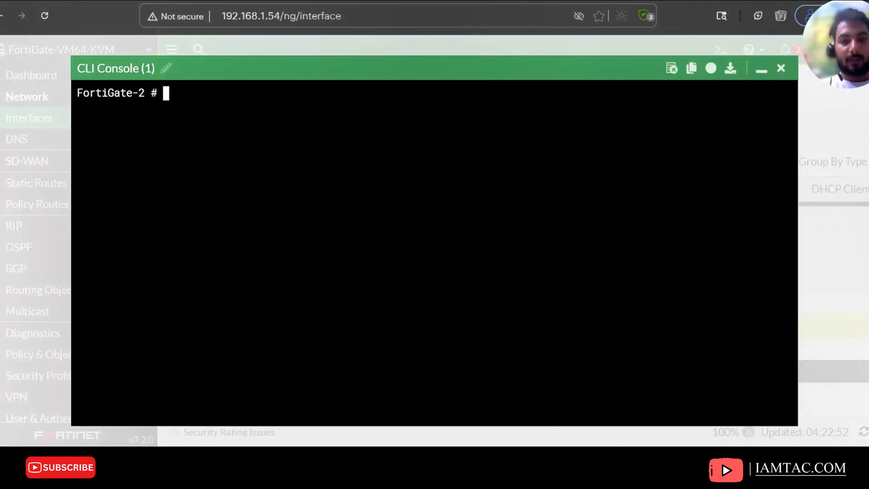
In FortiGate-2's CLI console, enter the GRE tunnel configuration and create the entry Tunnel-1
click(213, 142)
text(config )
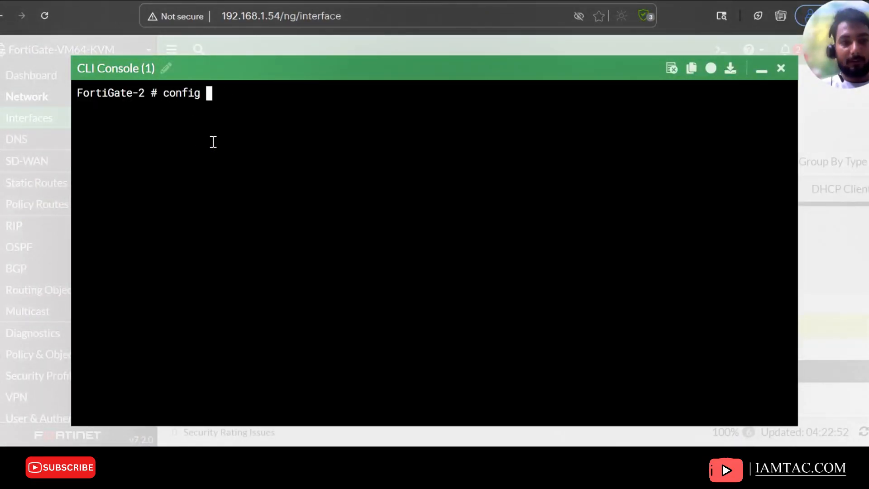
text(sys)
key(BackSpace)
key(BackSpace)
text(ystem)
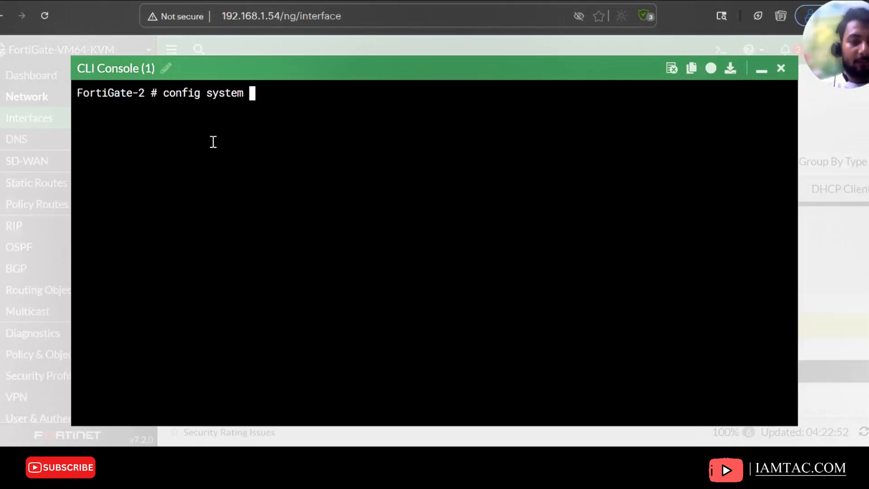
click(303, 108)
text(gre-tunnel gr)
key(BackSpace)
key(BackSpace)
key(Return)
text(edit )
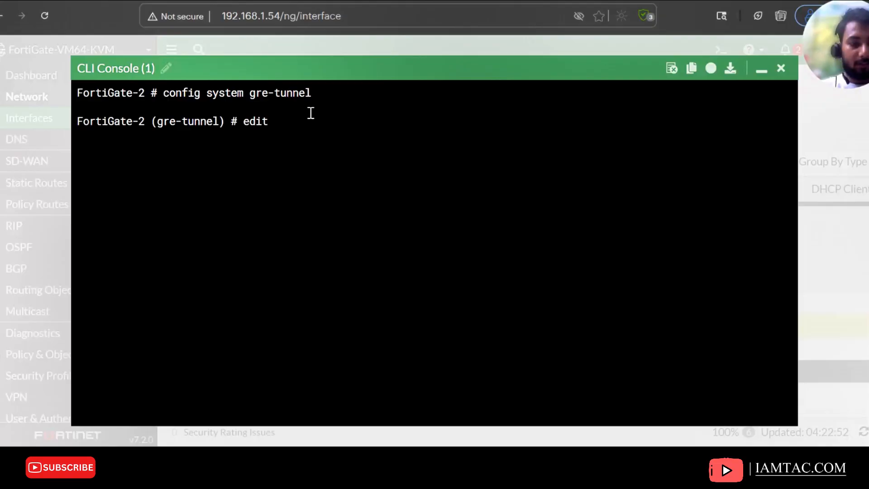
text(Tunnel)
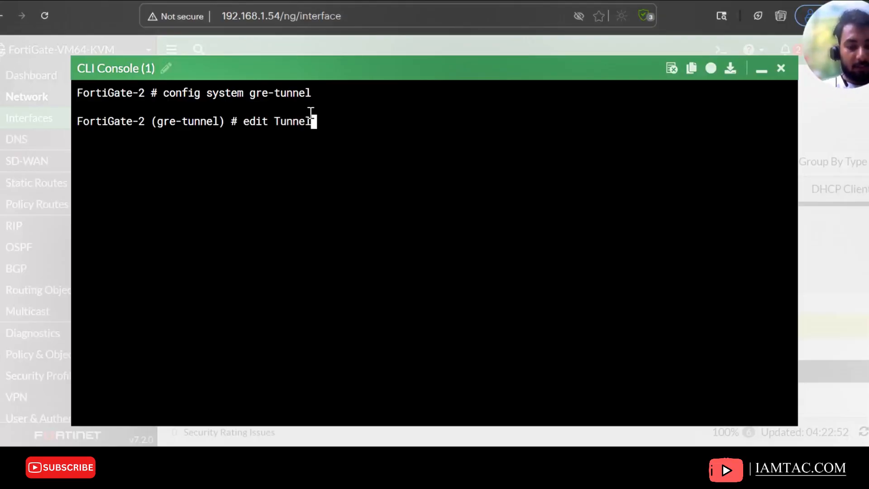
text(-1)
key(Return)
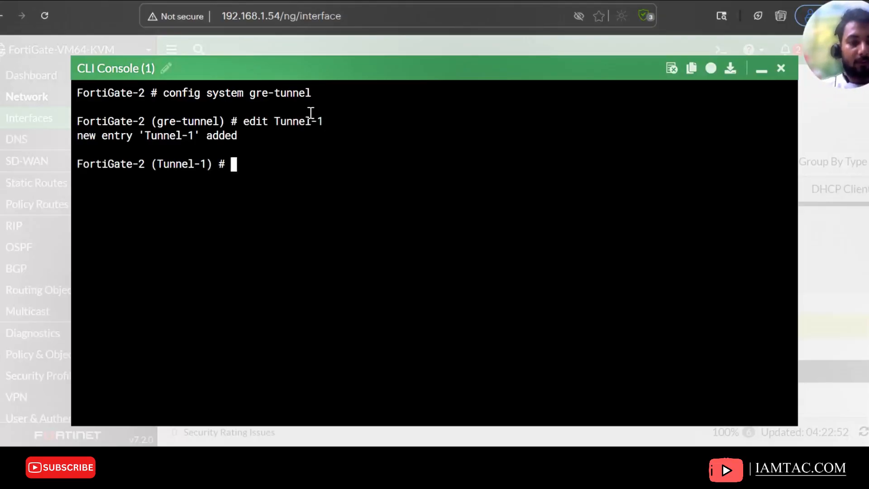
In FortiGate-2's GRE tunnel entry, set the local gateway to 10.1.1.2 and the interface to port3
text(ccon)
key(BackSpace)
key(BackSpace)
key(BackSpace)
key(BackSpace)
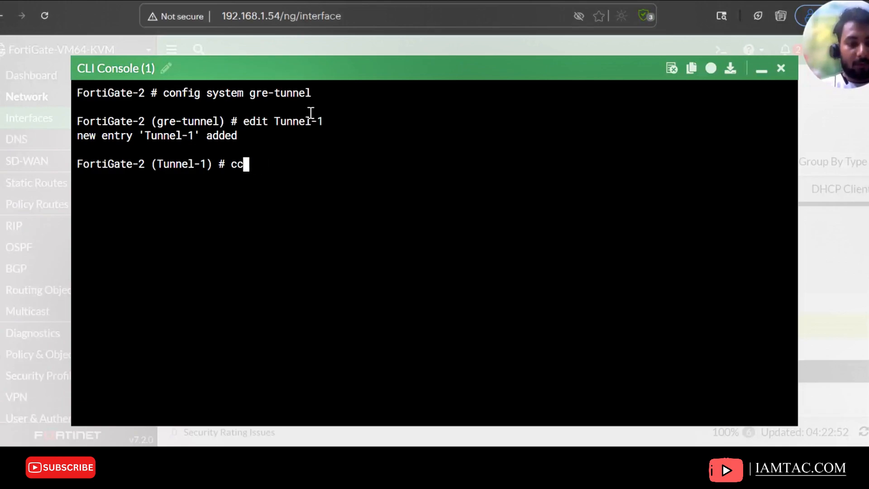
text(set )
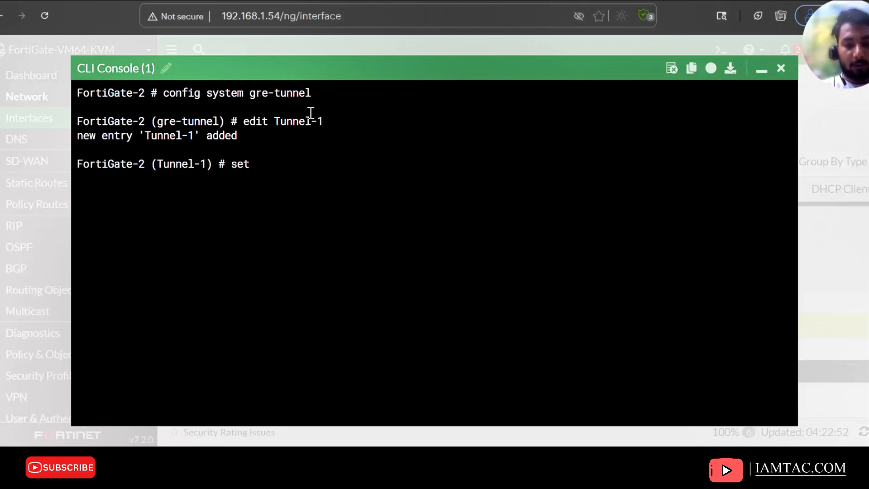
text(local-gw 10.1.1.)
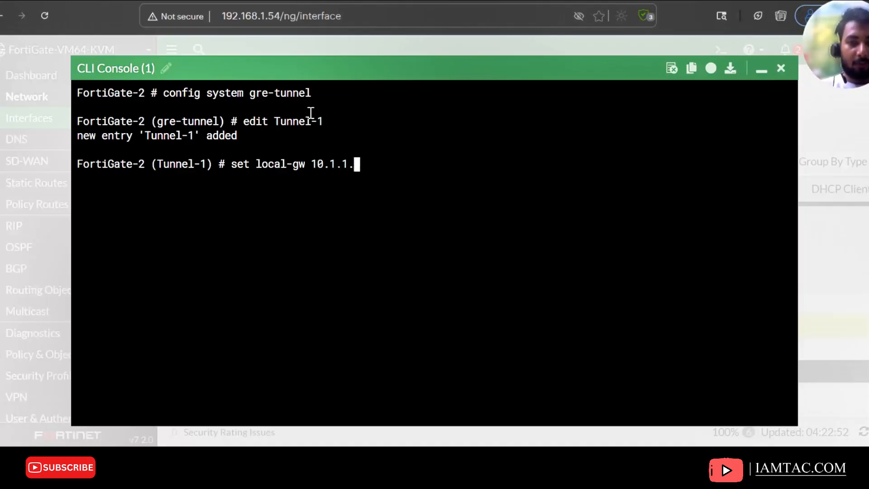
text(2)
key(Return)
text(se)
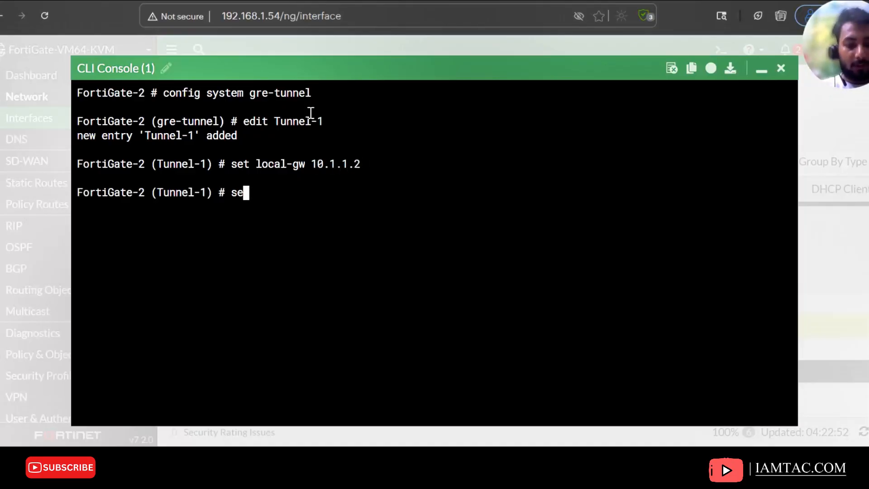
text(t interface port1)
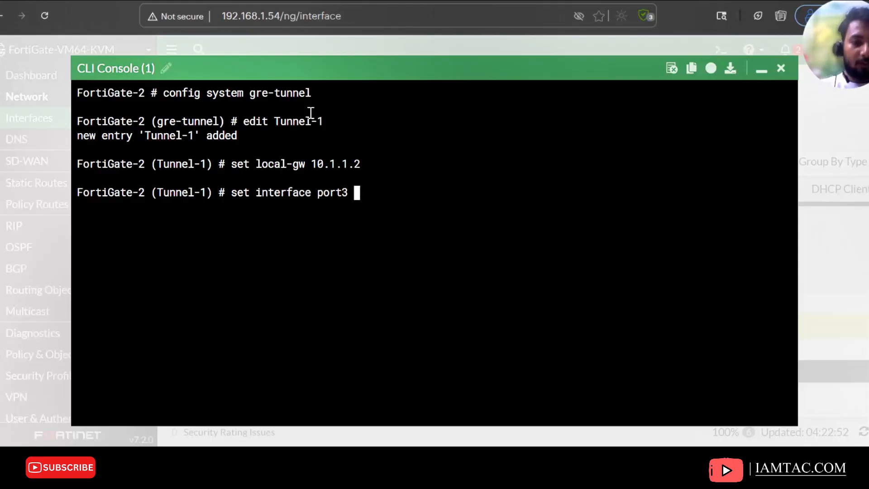
key(Return)
Set the tunnel's remote gateway to 10.1.1.1 and end the GRE tunnel configuration
text(set reo)
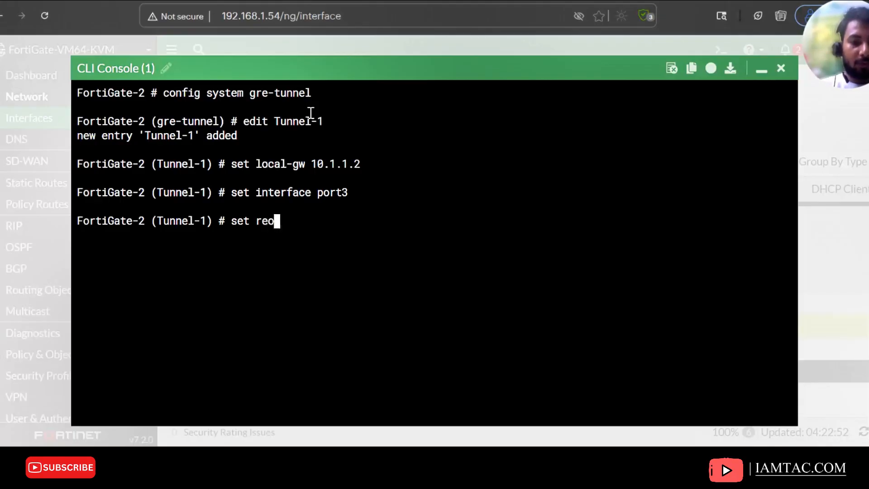
key(BackSpace)
text(m)
key(Tab)
text(10.1.1.)
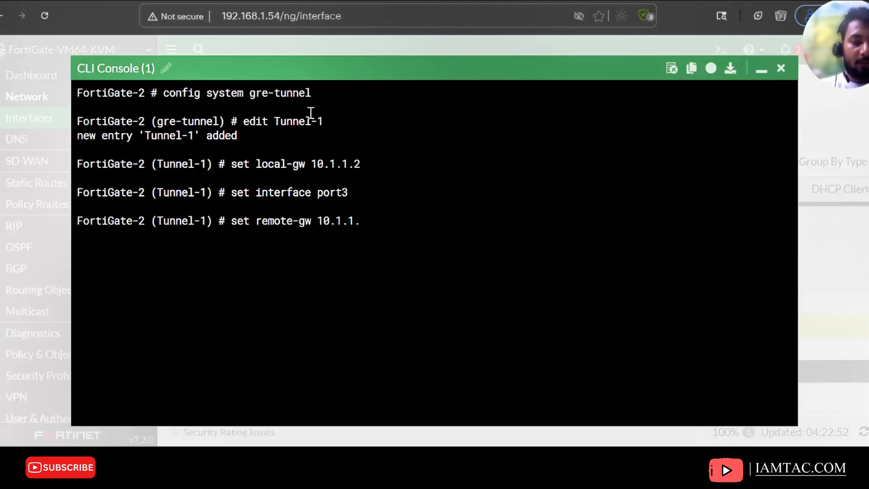
text(1)
key(Return)
text(end)
key(Return)
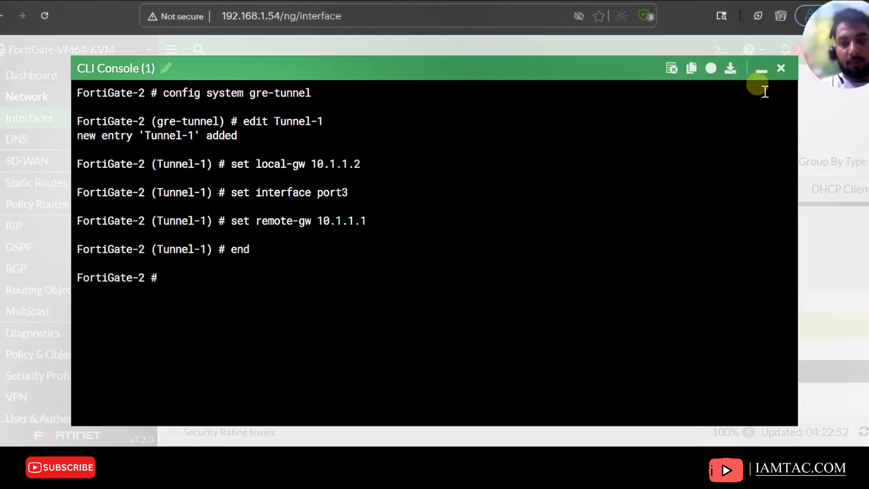
Open FortiGate-2's Tunnel-1 interface and set its IP to 1.1.1.2 and remote IP/netmask to 1.1.1.1/32
click(758, 68)
click(36, 117)
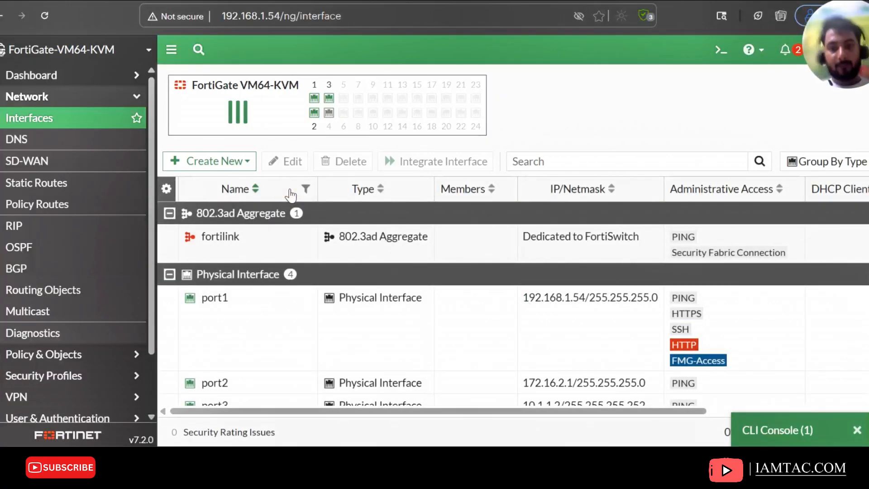
scroll(386, 276, down, 2)
double_click(223, 395)
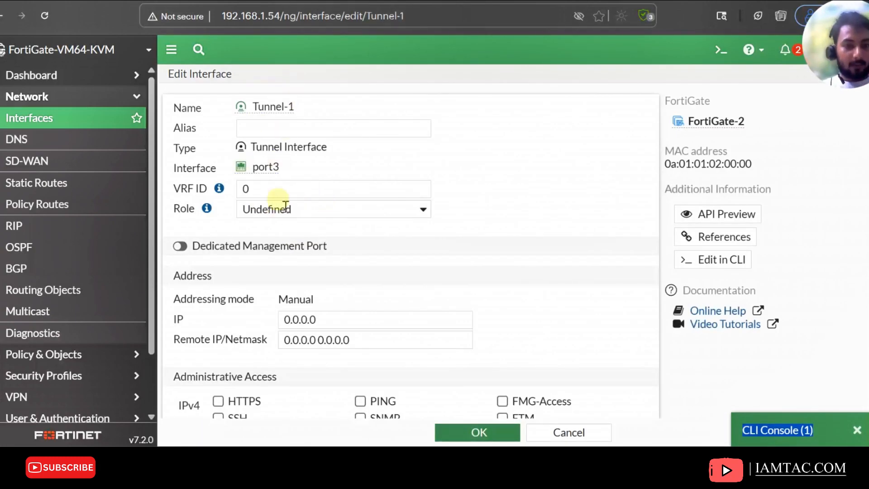
scroll(317, 298, down, 2)
drag(317, 241, 185, 233)
text(10)
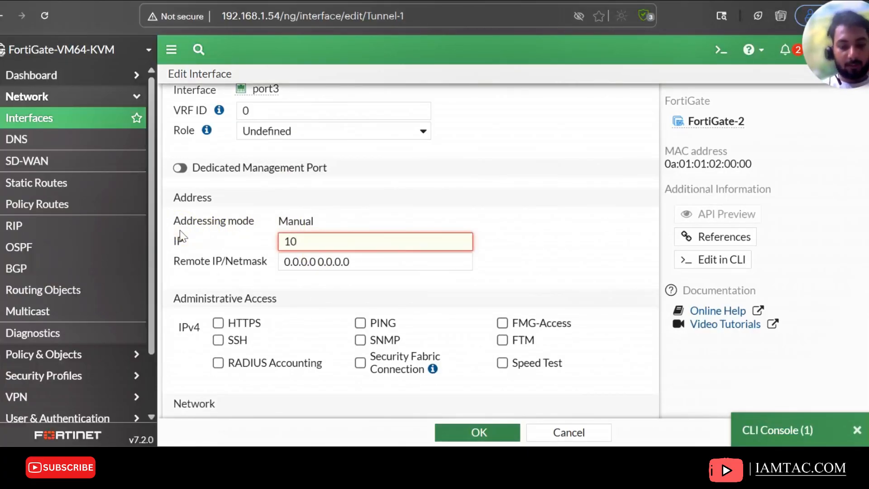
text(.1.1.2)
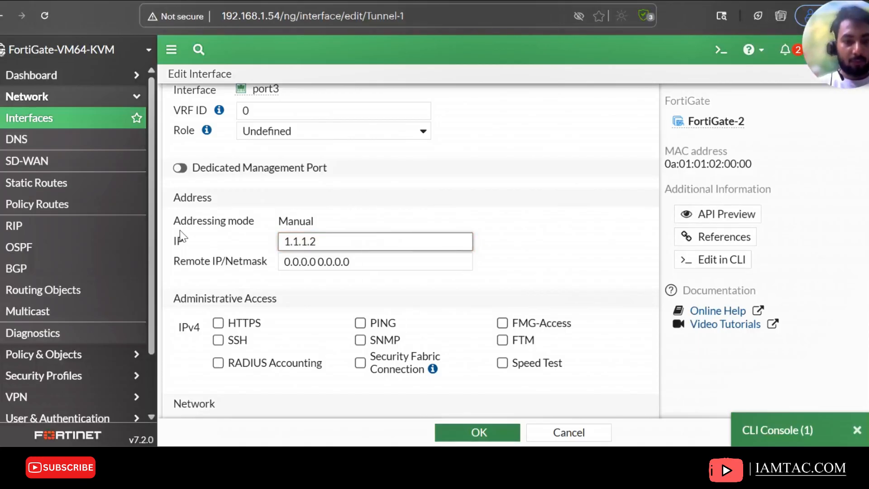
key(Tab)
text(1.1.1)
text(.1)
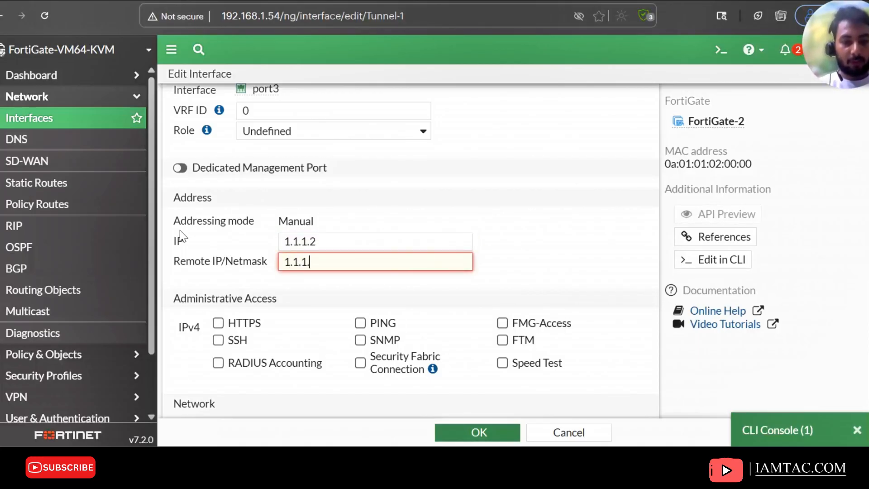
text(/32)
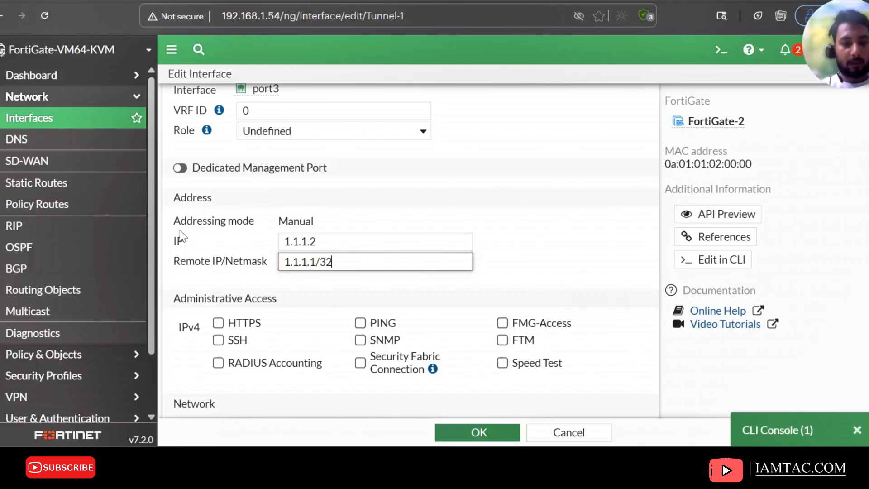
Allow PING administrative access on Tunnel-1 and save the interface
click(366, 326)
click(466, 431)
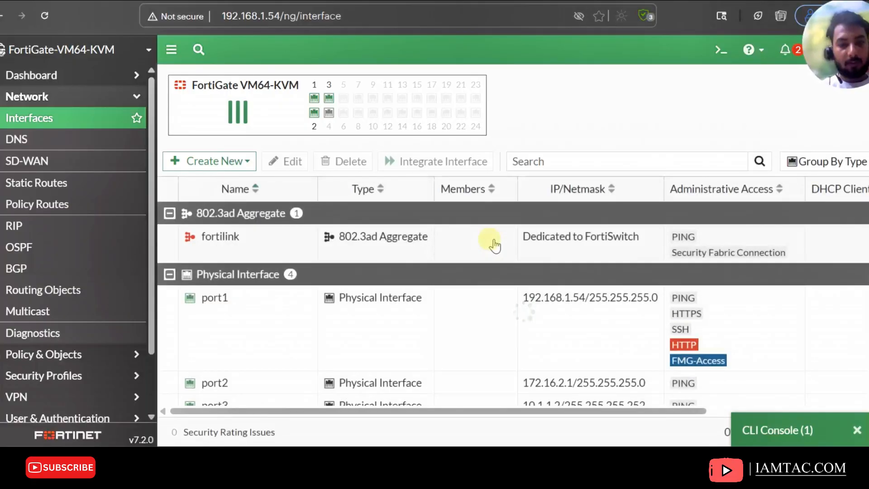
scroll(494, 245, down, 2)
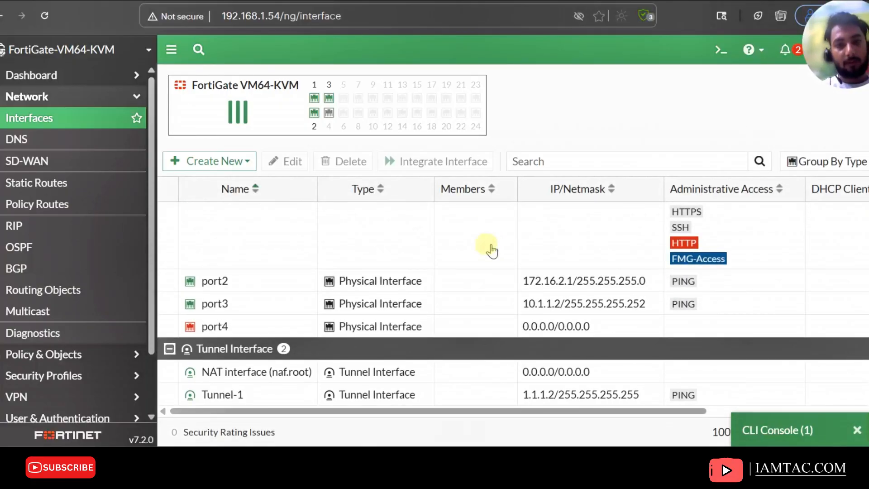
scroll(486, 255, up, 2)
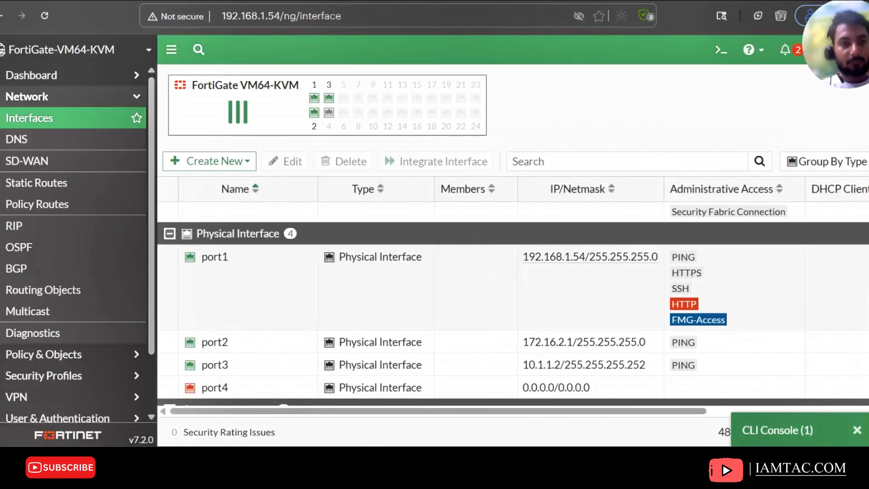
From FortiGate-2's CLI console, ping FortiGate-1's tunnel address 1.1.1.1 using execute ping
click(798, 430)
click(290, 213)
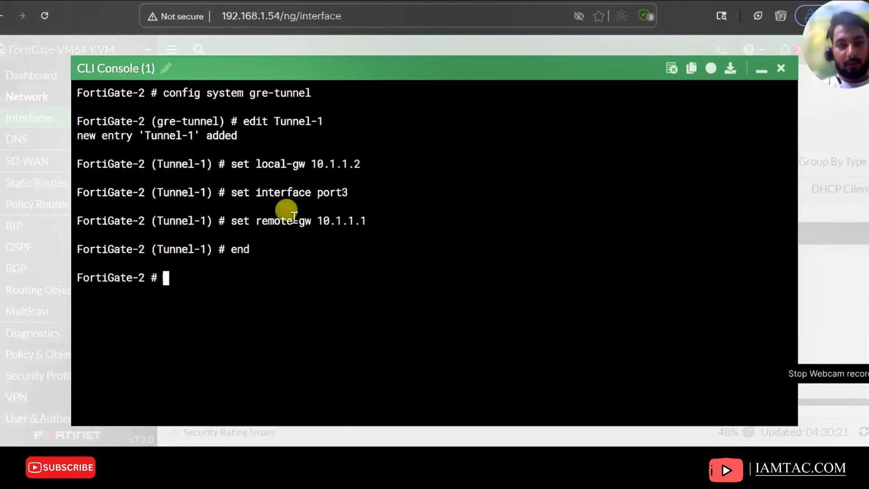
text(ping)
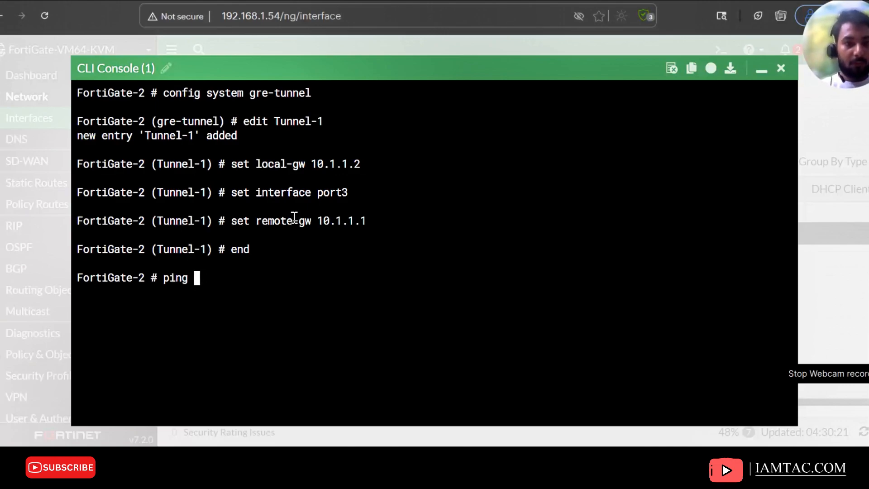
text(1.1.1.1)
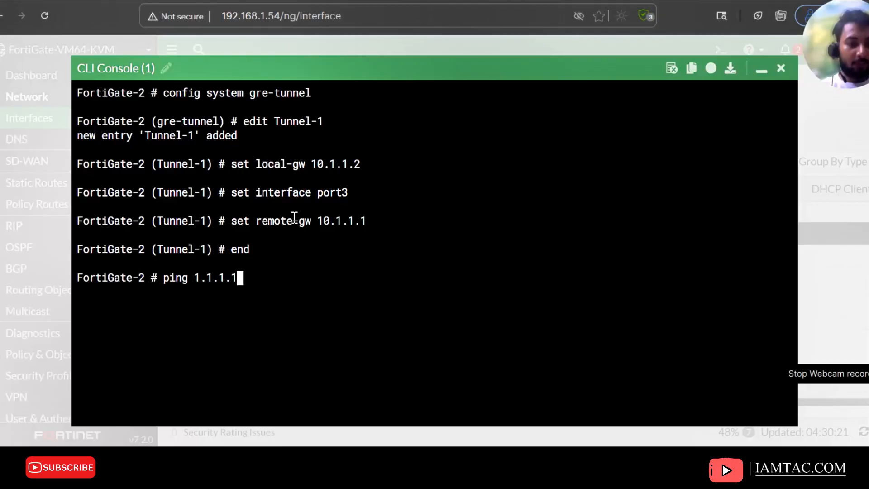
key(Return)
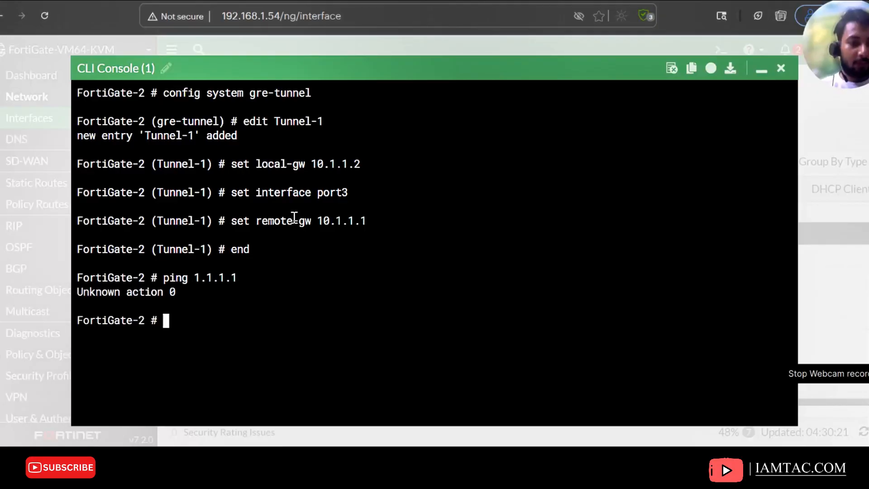
key(Up)
key(BackSpace)
key(BackSpace)
key(BackSpace)
key(BackSpace)
key(BackSpace)
key(BackSpace)
key(BackSpace)
key(BackSpace)
key(BackSpace)
key(BackSpace)
key(BackSpace)
key(BackSpace)
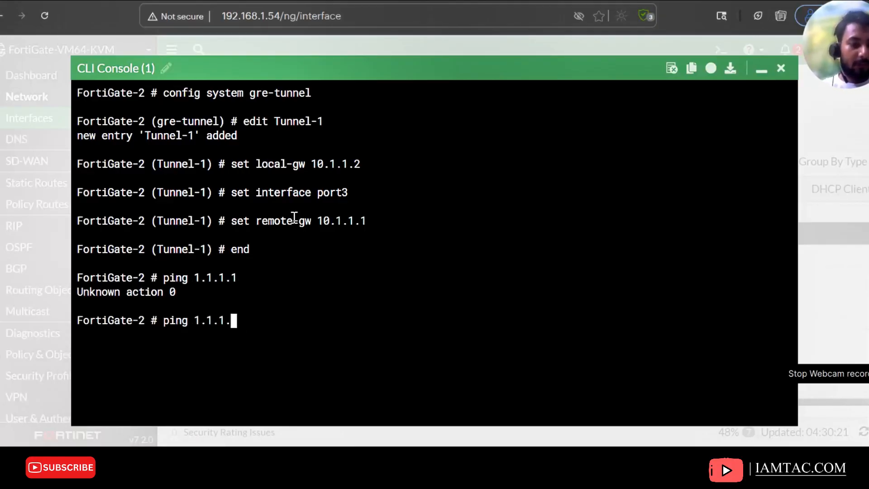
text(execute)
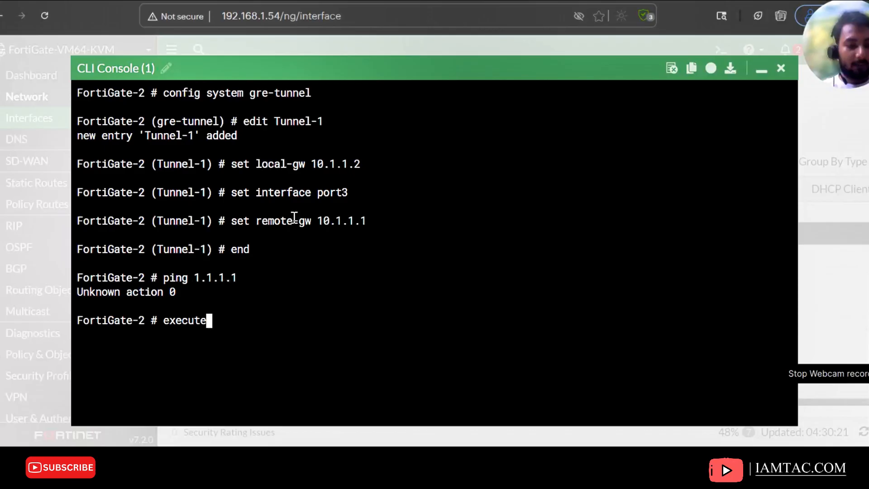
text( ping 1.1.1.1)
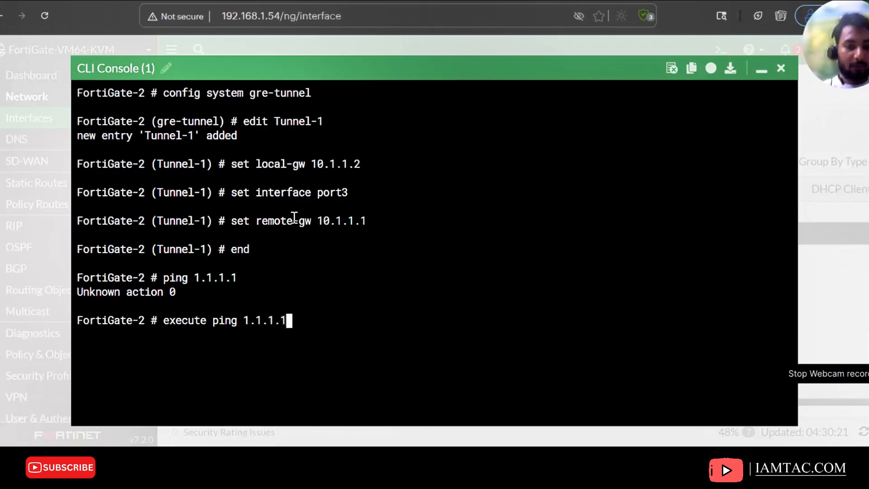
key(Return)
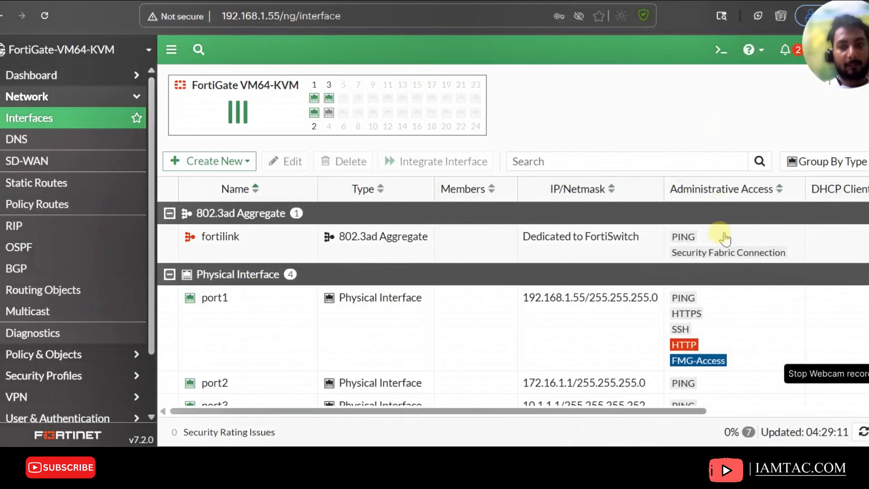
On FortiGate-1, open the CLI console, ping the remote tunnel address 1.1.1.2, and stop the ping
click(721, 49)
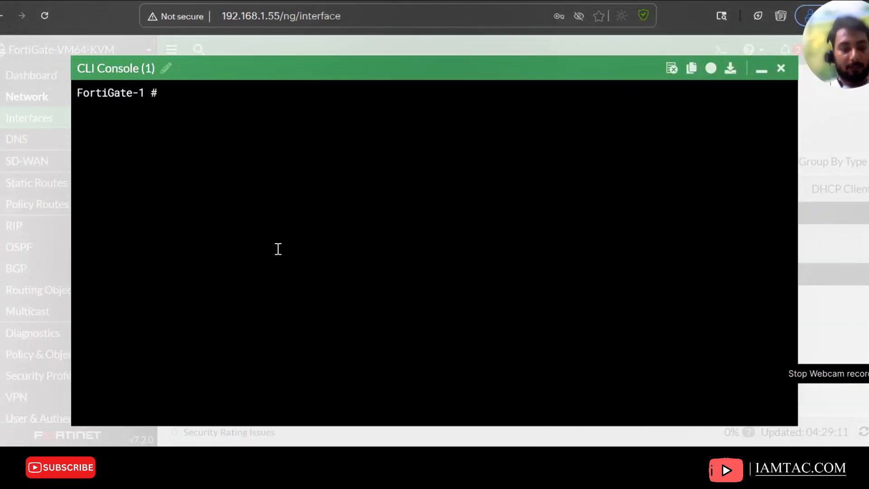
text(execute ping 1.1.1..)
key(BackSpace)
text(2)
key(Return)
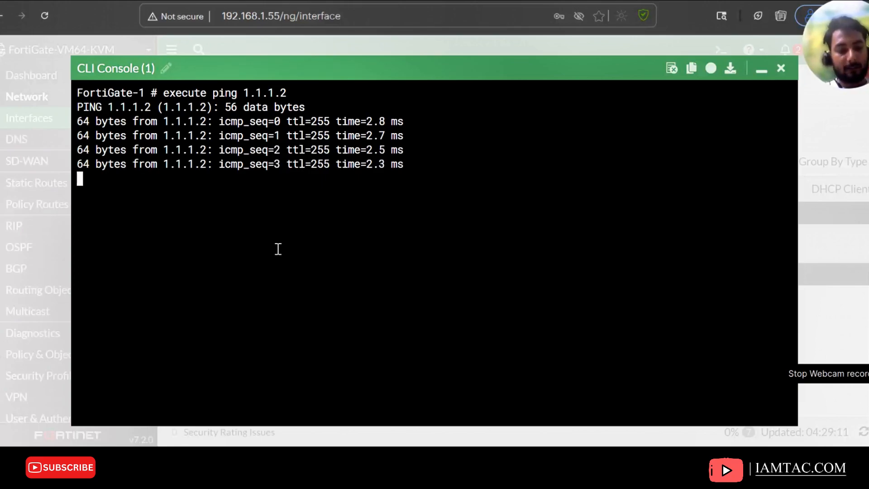
key(ctrl+c)
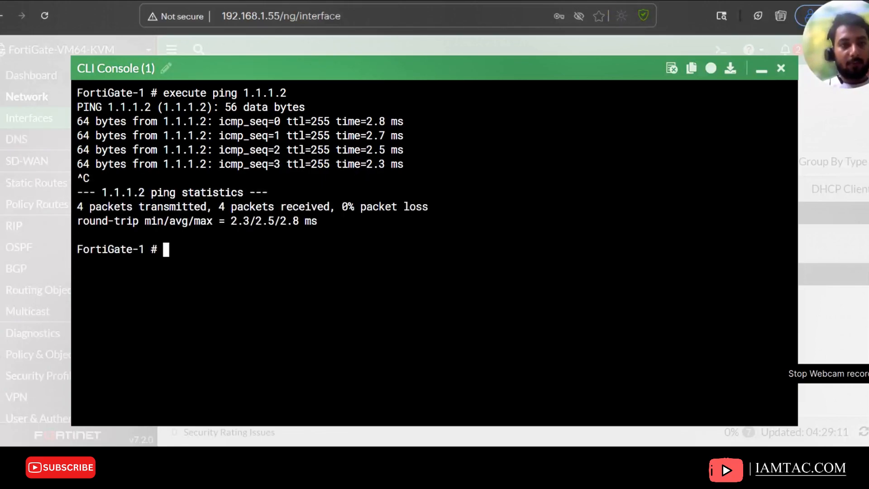
Inspect PC-2's node settings in the PNETLab topology and close the dialog without changes
click(199, 1)
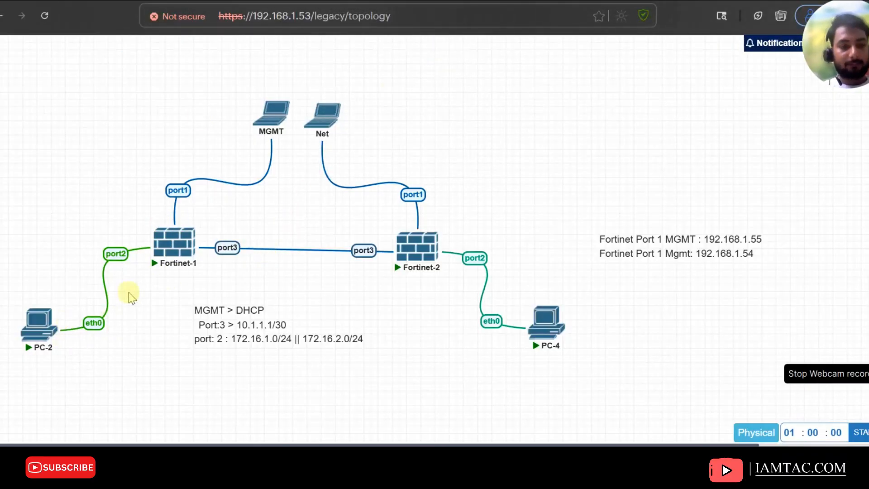
mouse_move(39, 341)
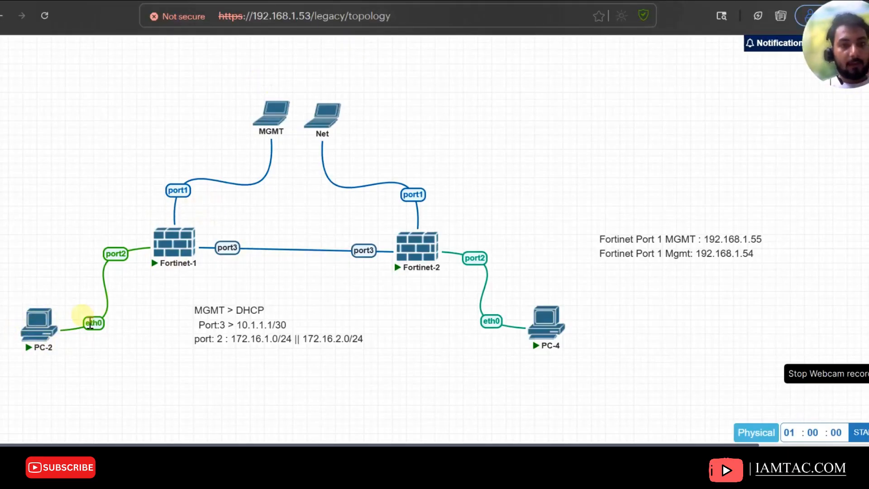
right_click(38, 322)
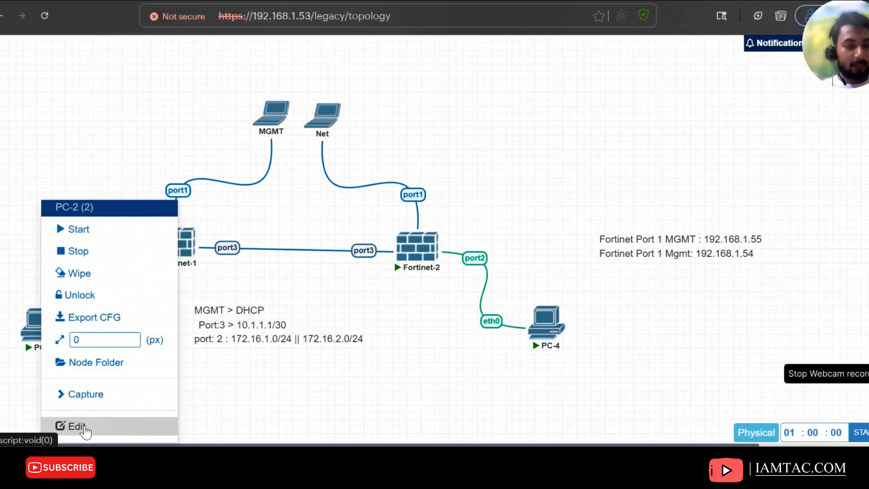
click(85, 431)
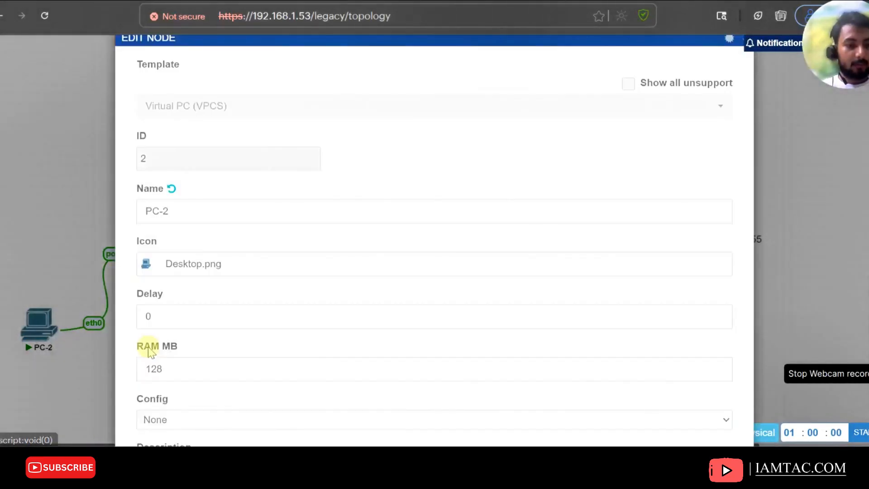
scroll(222, 253, down, 4)
scroll(219, 270, down, 3)
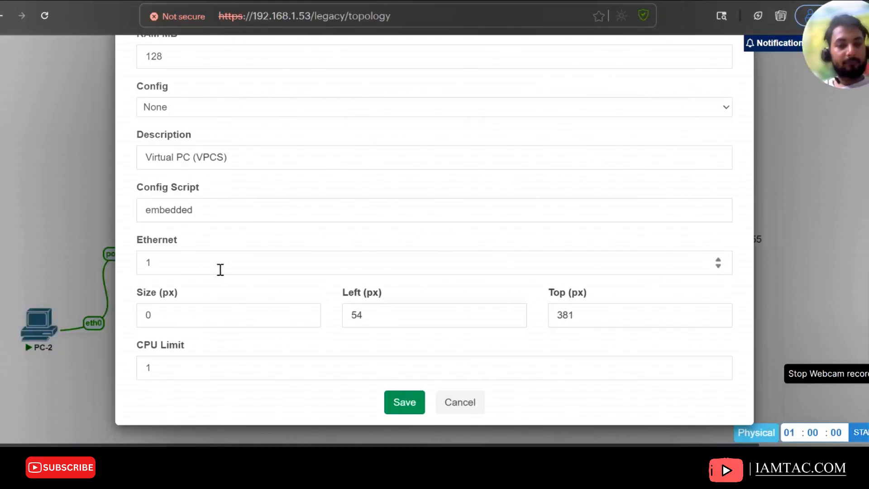
scroll(221, 237, up, 4)
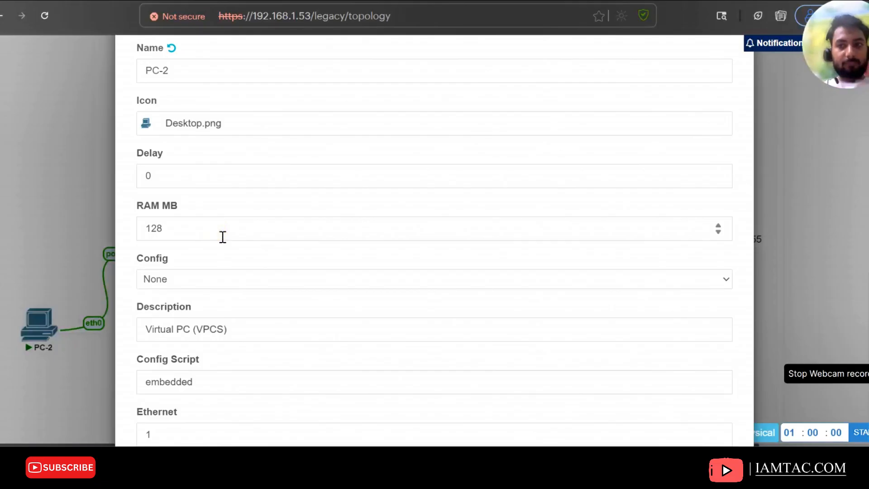
scroll(221, 237, up, 1)
scroll(221, 237, down, 4)
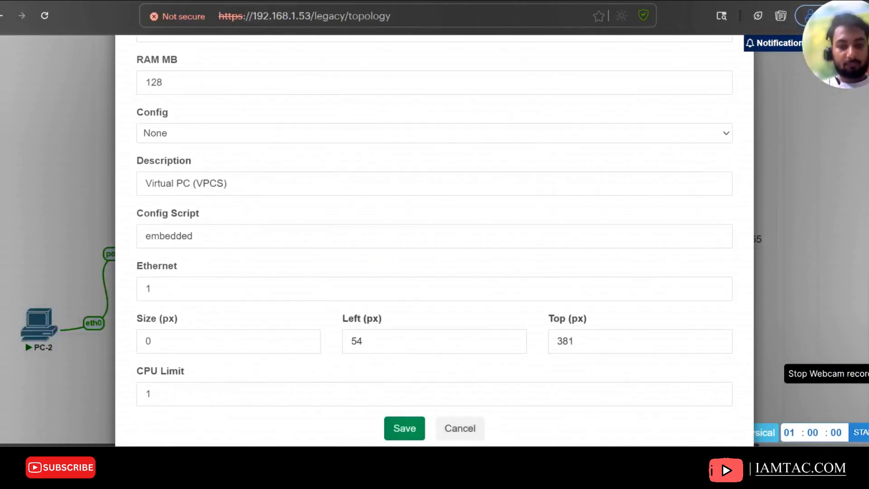
click(474, 433)
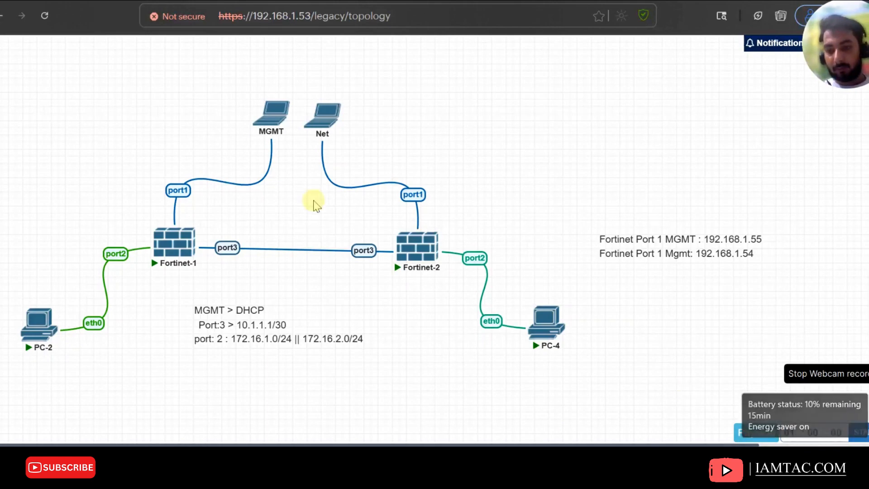
Open PC-2's console and assign it IP 172.16.1.2 with mask 255.255.255.0 and gateway 172.16.1.1
click(35, 322)
click(468, 149)
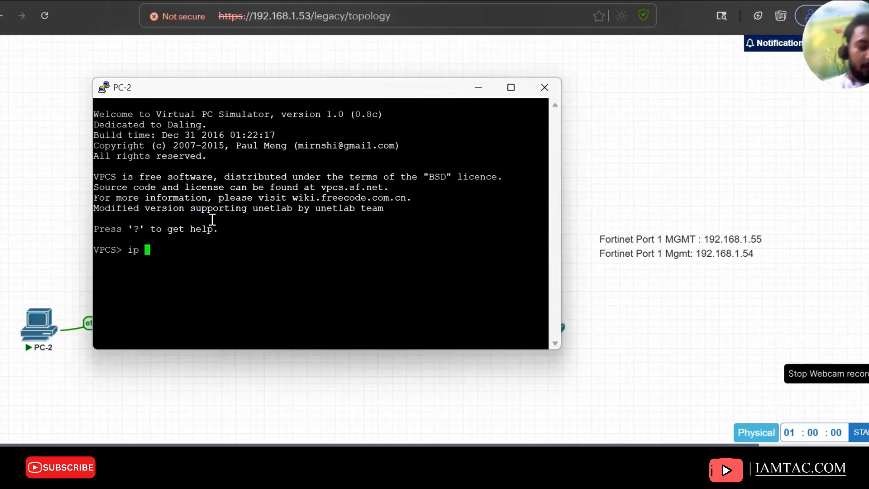
text(ip 172.16.1.)
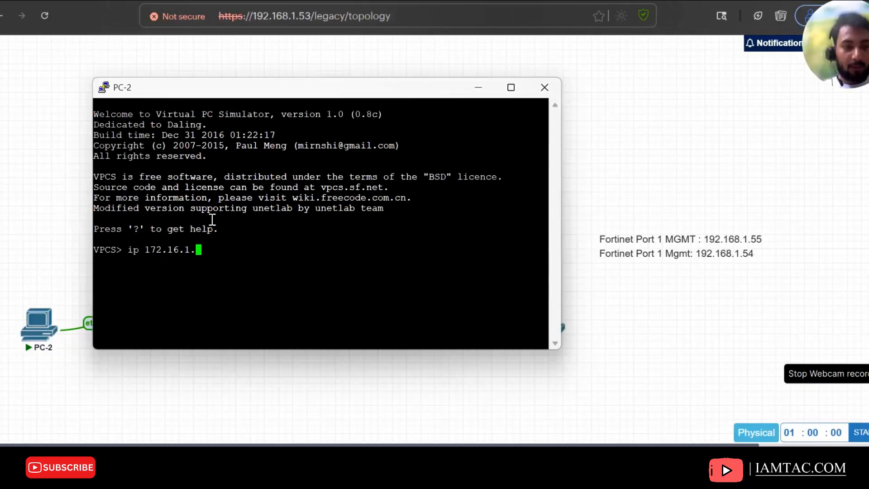
text(2 255.255.255.0 172.16.1.)
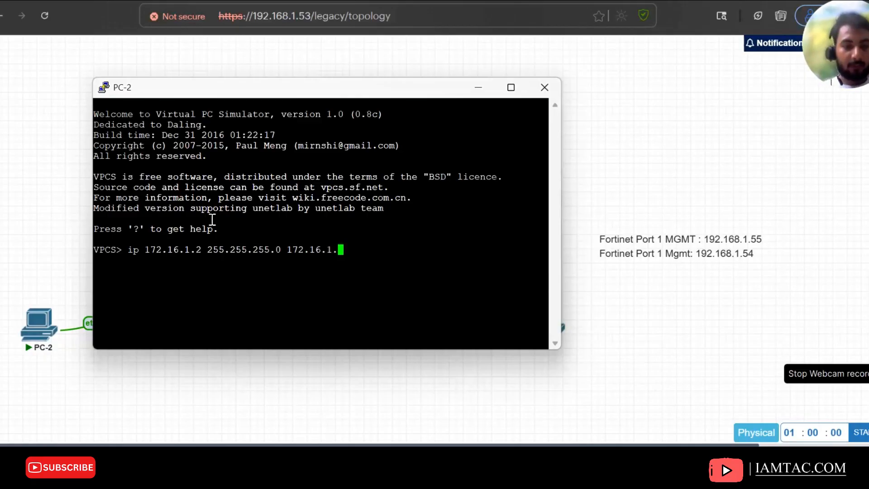
text(1)
key(Return)
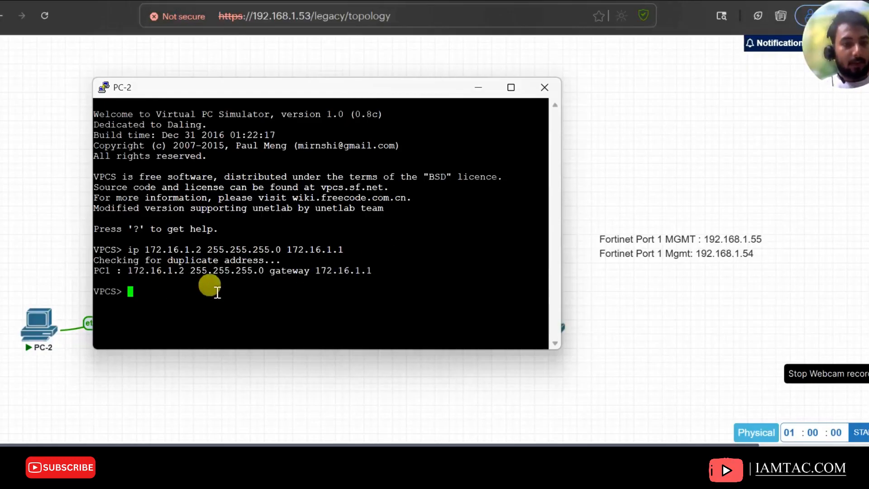
Ping the gateway 172.16.1.1 from PC-2, stop the ping, and minimize the console
text(ping 172.1)
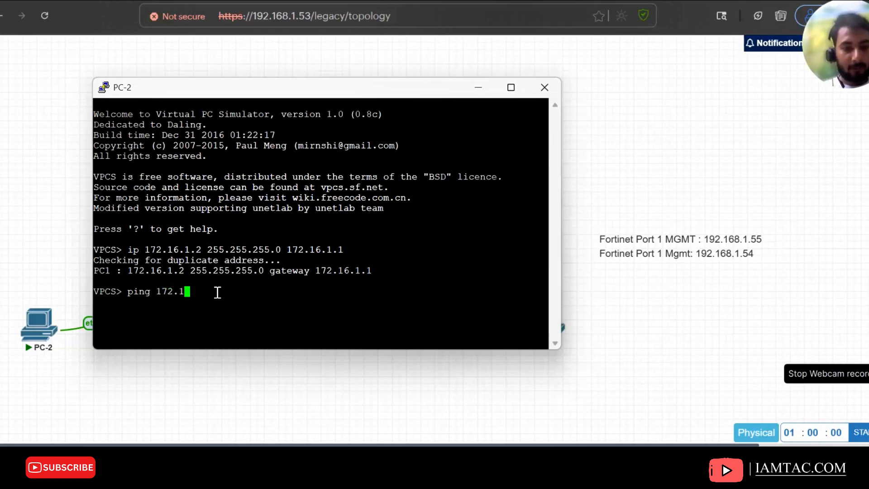
text(6)
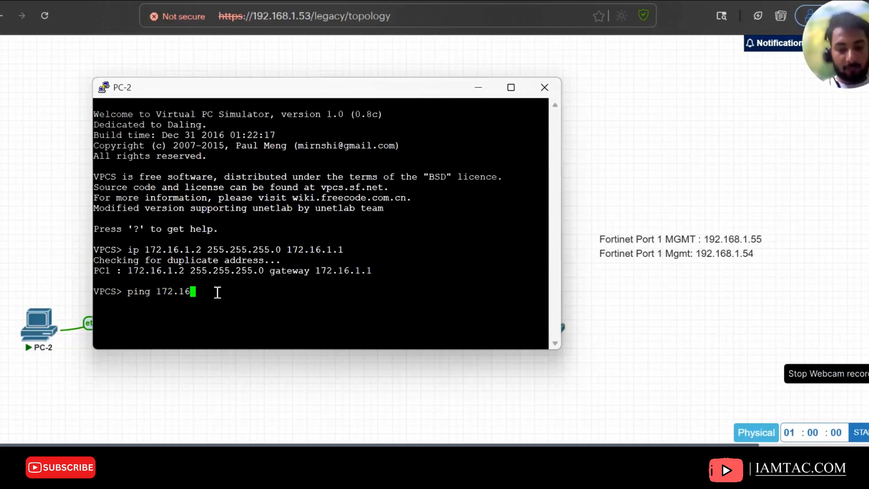
text(.1.1)
key(Return)
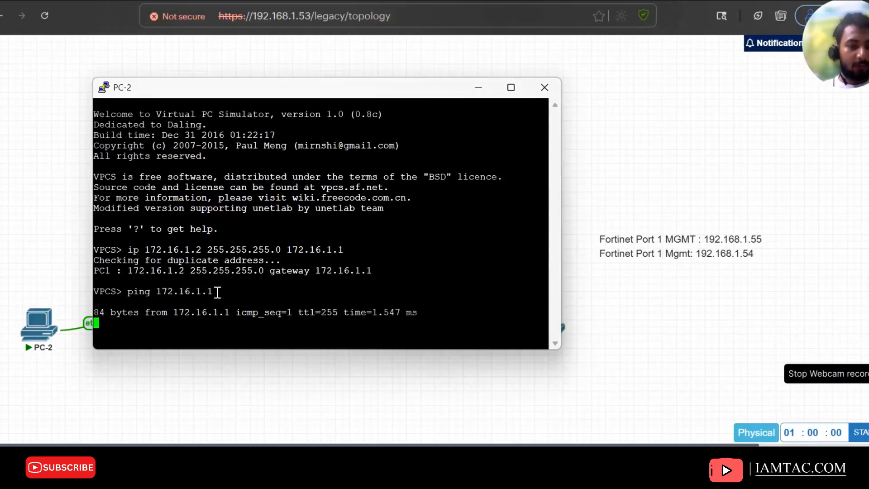
key(ctrl+c)
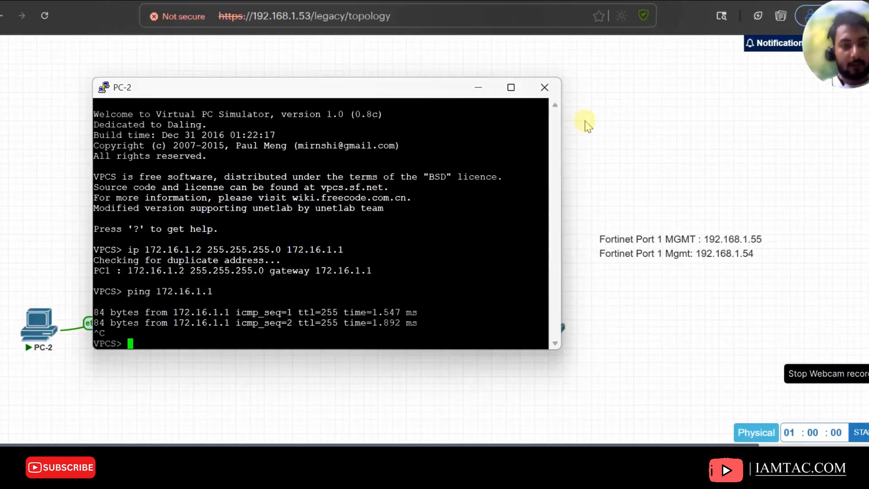
click(478, 88)
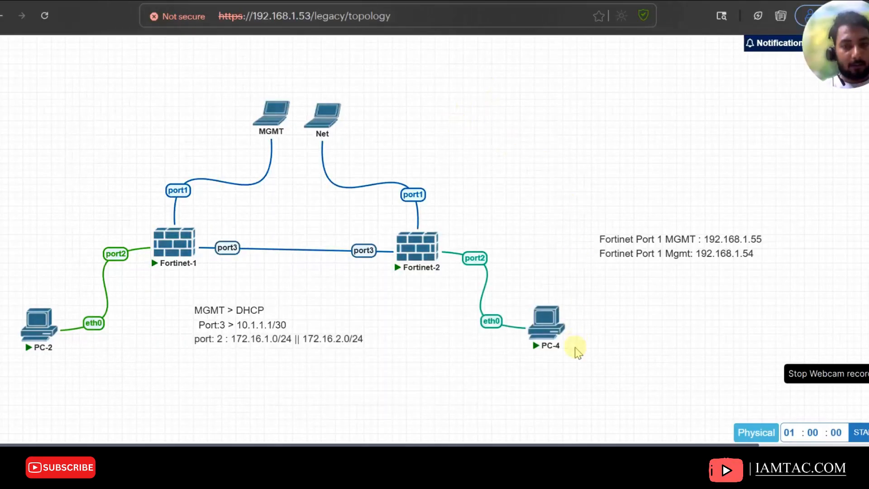
Open PC-4's console and assign it IP 172.16.2.2 with mask 255.255.255.0 and gateway 172.16.2.1
mouse_move(542, 334)
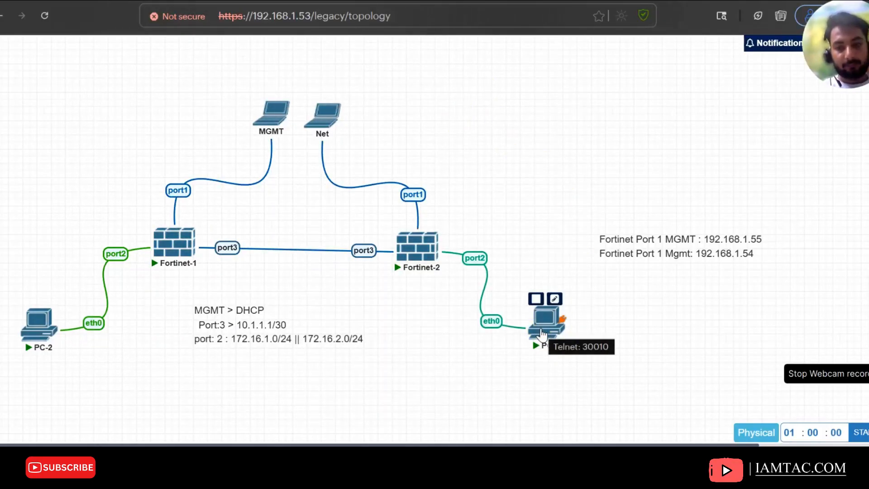
click(542, 334)
click(466, 146)
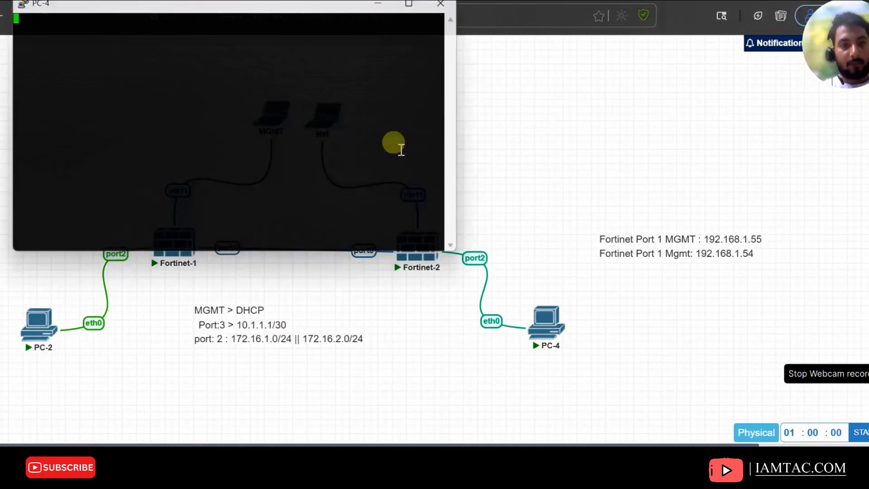
text(ip 172.16.2.2 255.255.255)
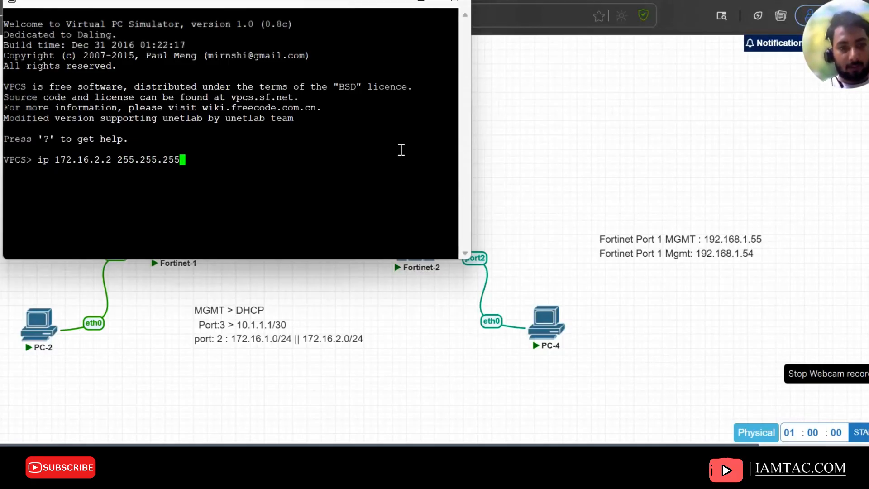
text(.0 172)
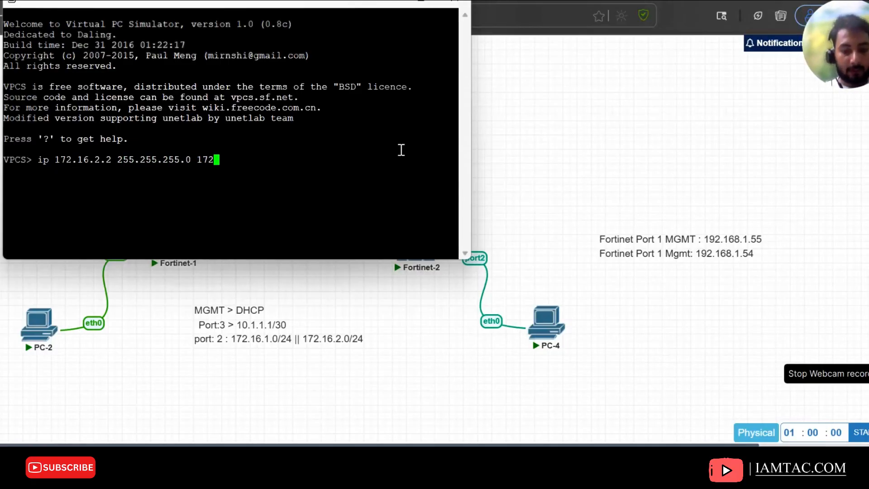
text(.16.2.2)
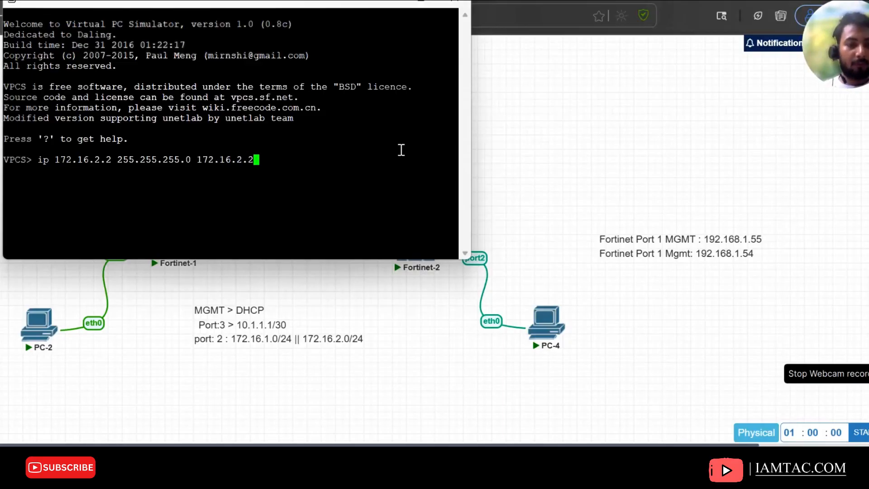
key(Return)
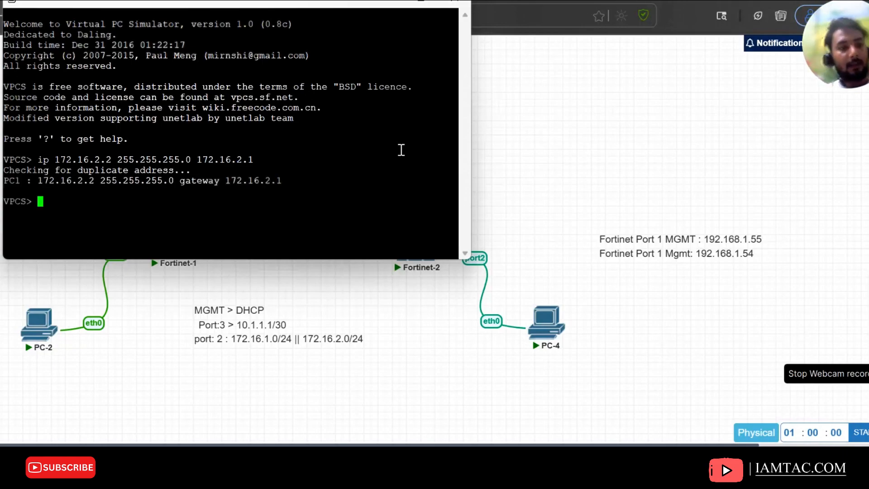
Ping the gateway 172.16.2.1 from PC-4 and stop the ping
text(ping 172.16.1.1)
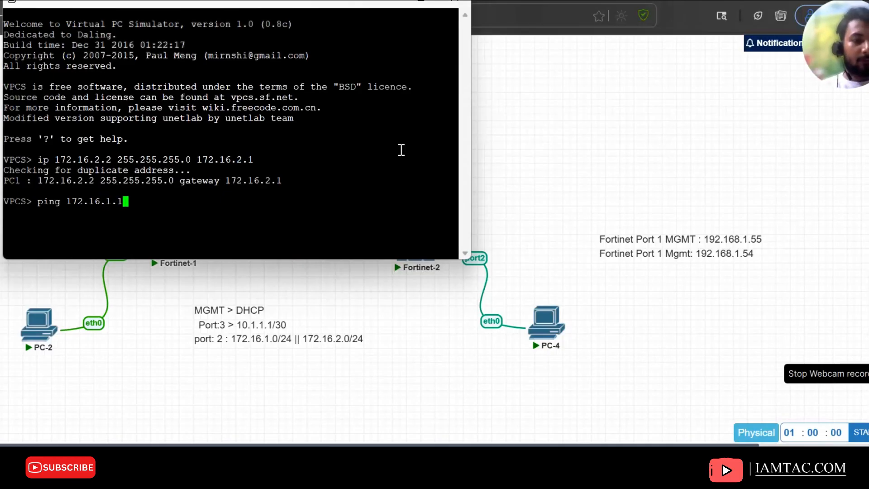
key(BackSpace)
key(BackSpace)
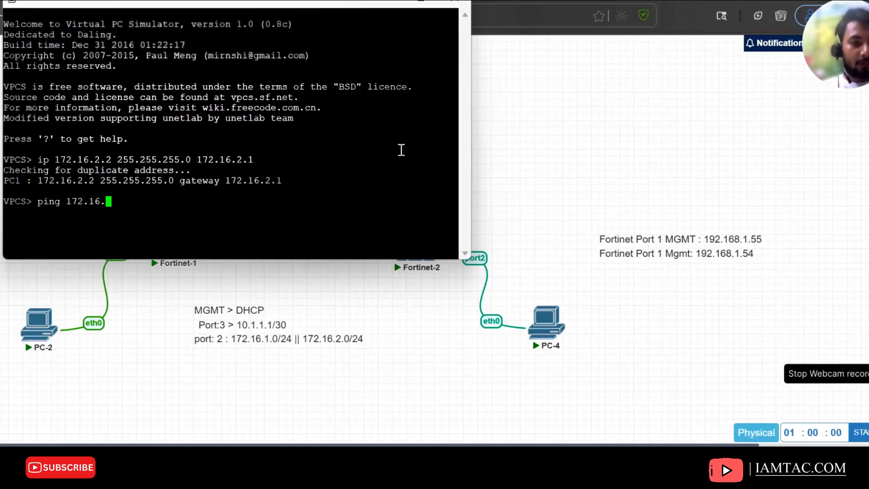
text(2.1)
key(Return)
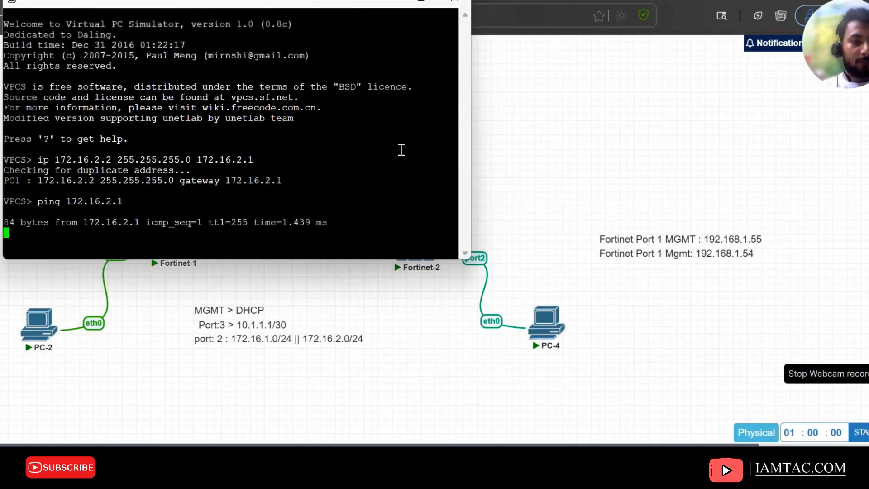
key(ctrl+c)
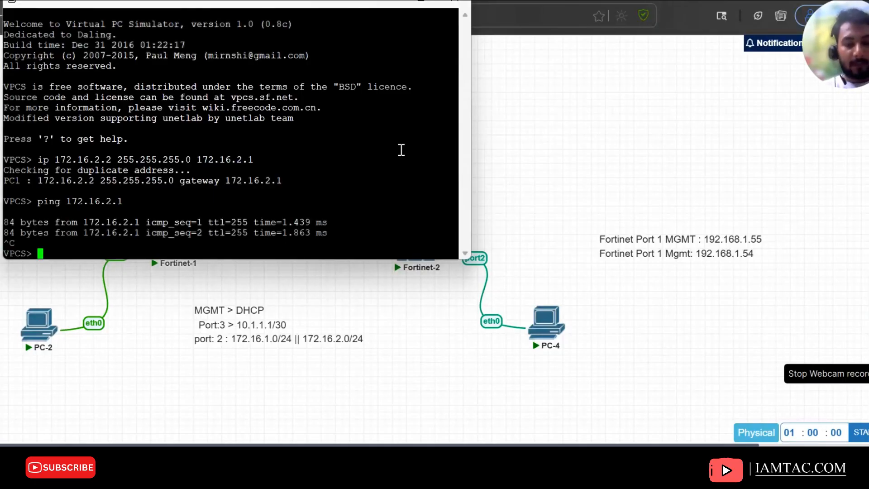
Ping the tunnel address 1.1.1.1 from PC-4 and stop the ping
text(ping)
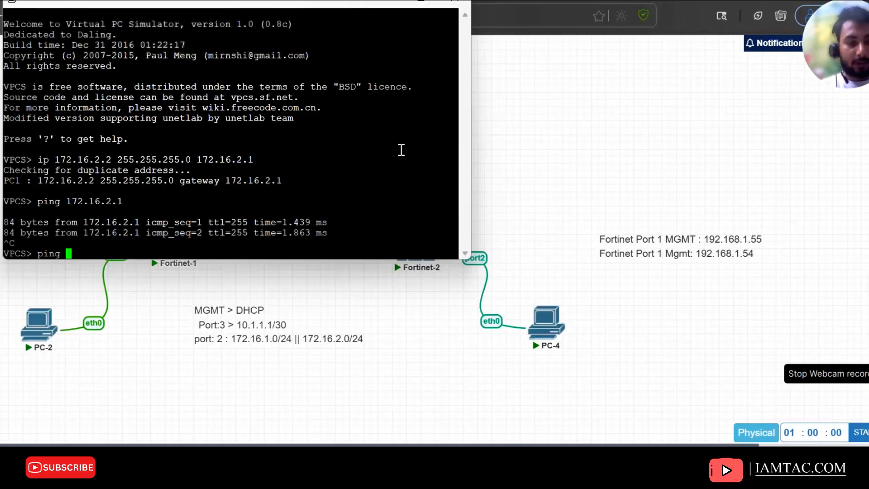
text(1.1.1.1)
key(Return)
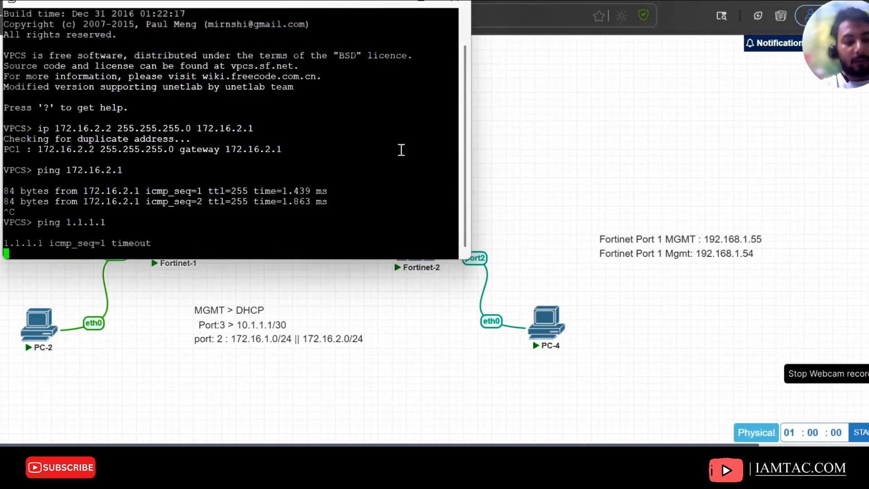
key(ctrl+c)
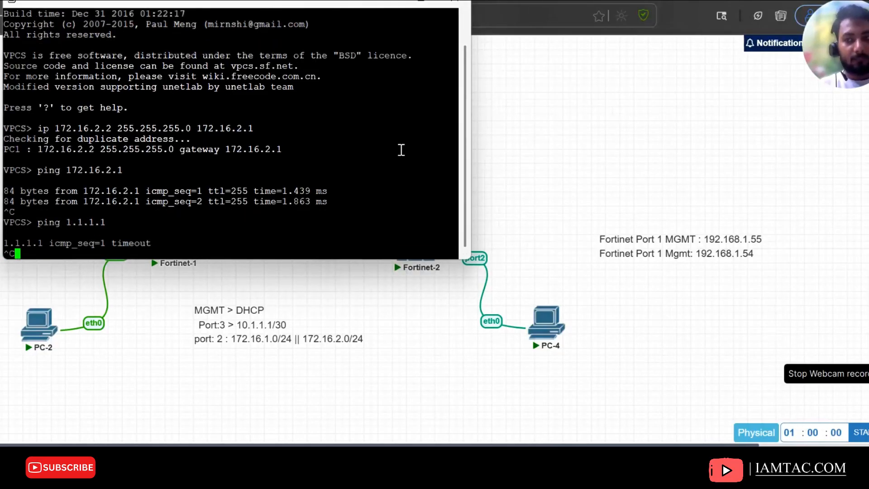
key(Return)
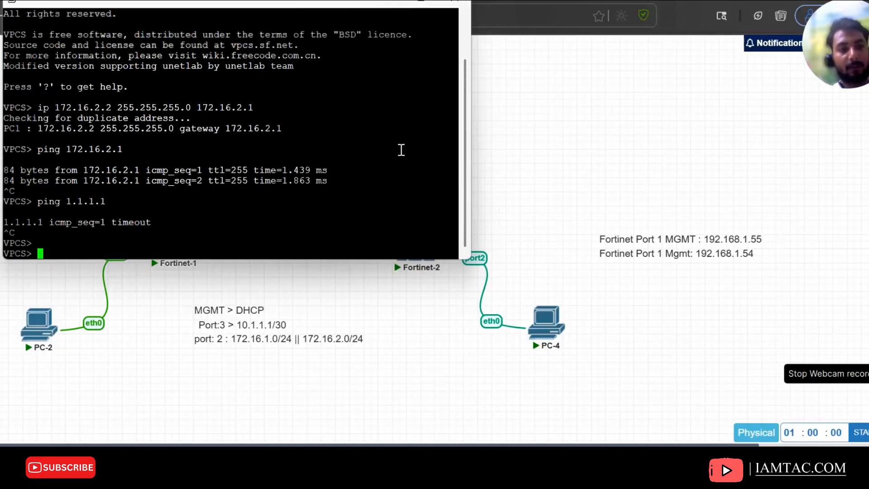
Ping the tunnel address 1.1.1.2 from PC-4, stop it, and minimize the console
text(ping)
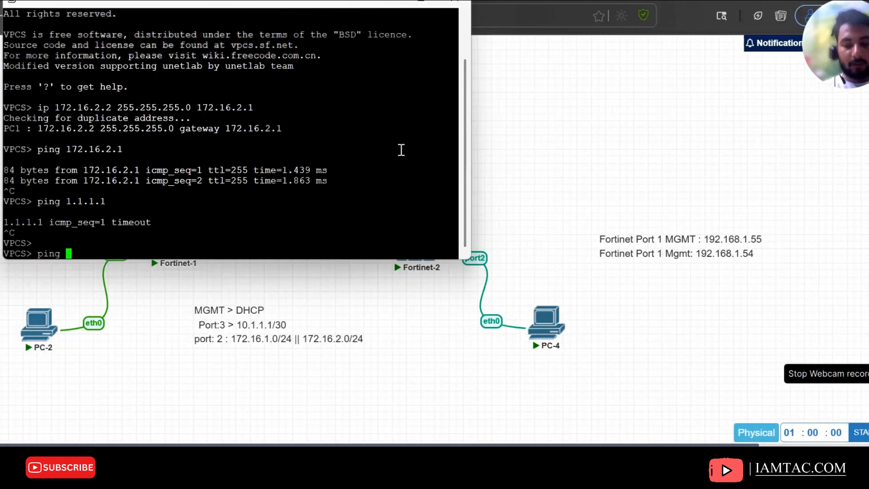
text( 1.1.1)
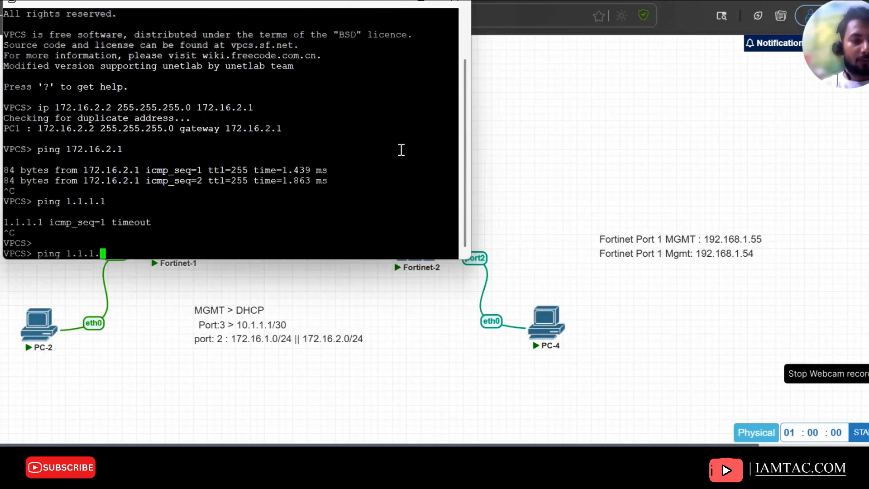
text(.2)
key(Return)
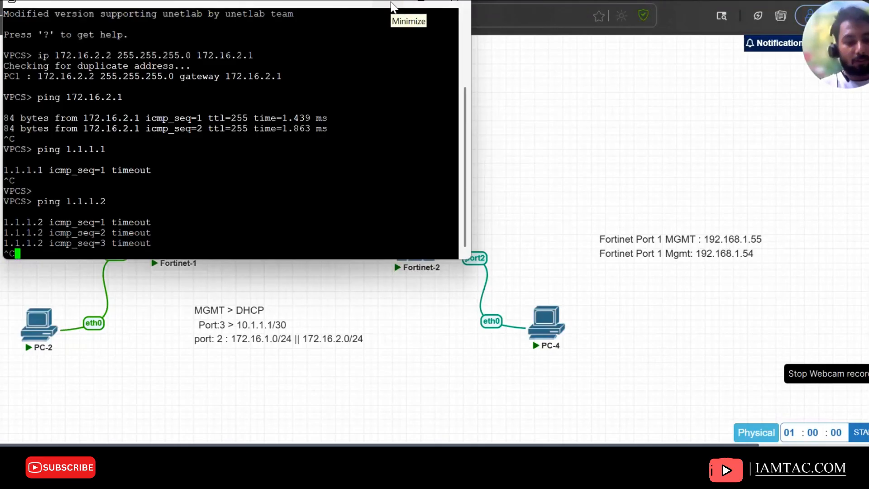
click(392, 6)
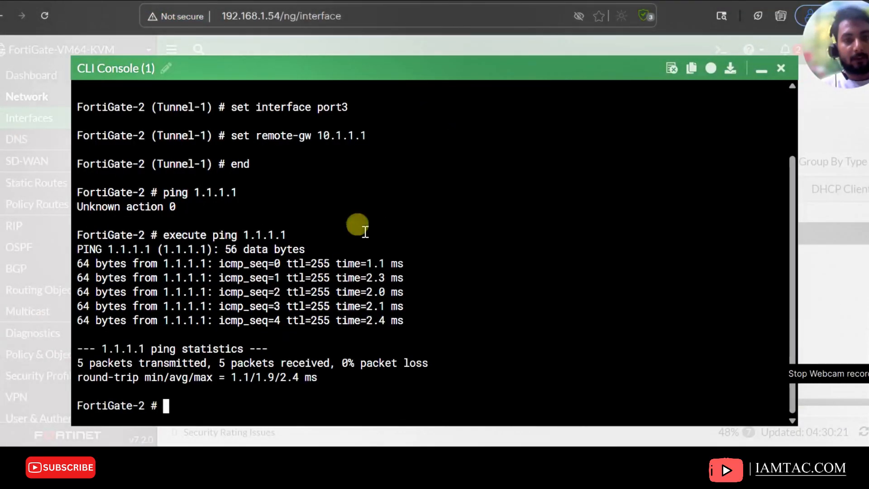
On FortiGate-2, add a static route to 172.16.1.0/24 through the Tunnel-1 interface
click(780, 69)
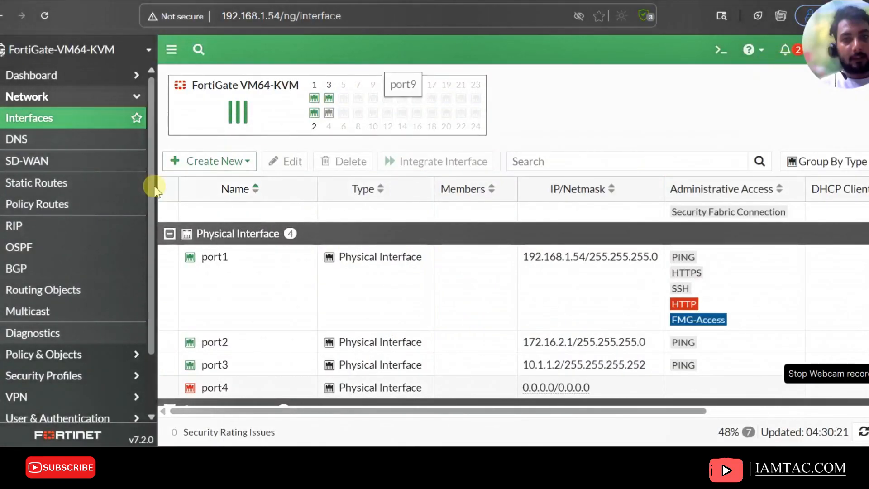
click(42, 181)
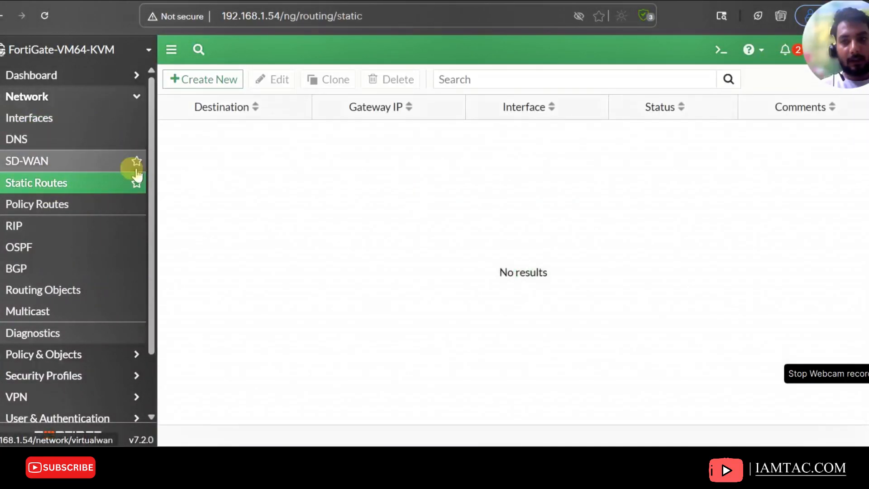
click(209, 80)
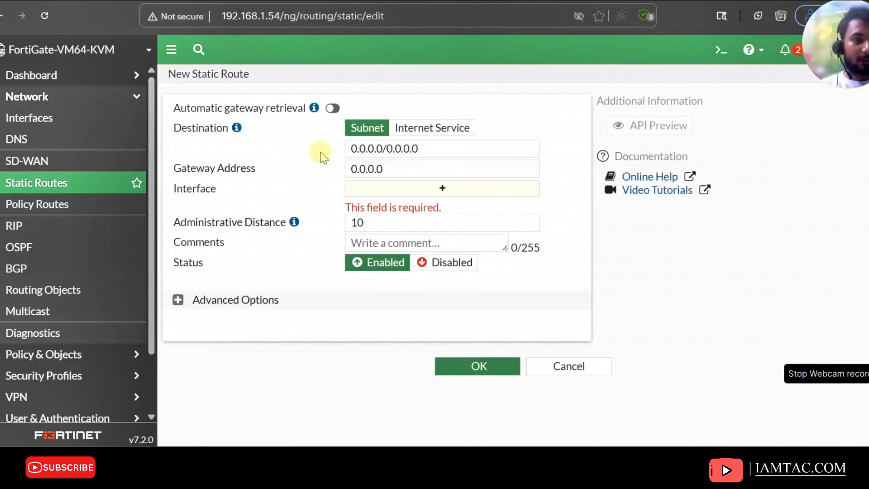
click(431, 144)
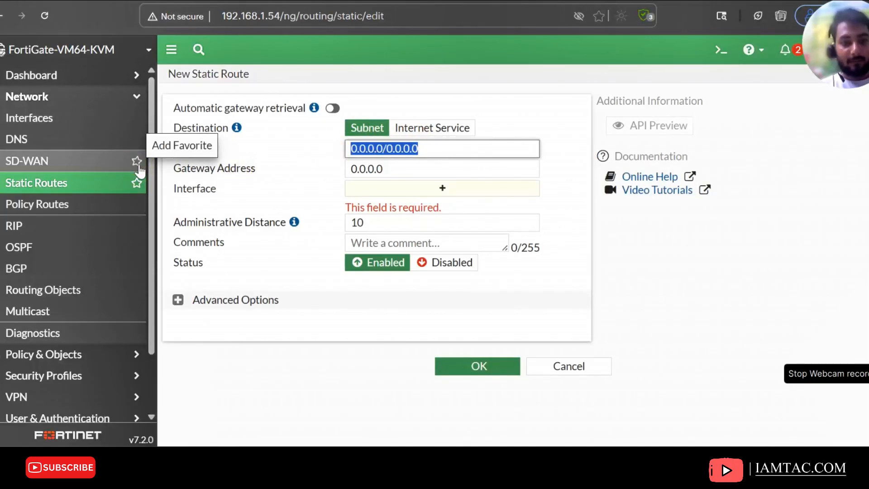
text(172.16.1.1)
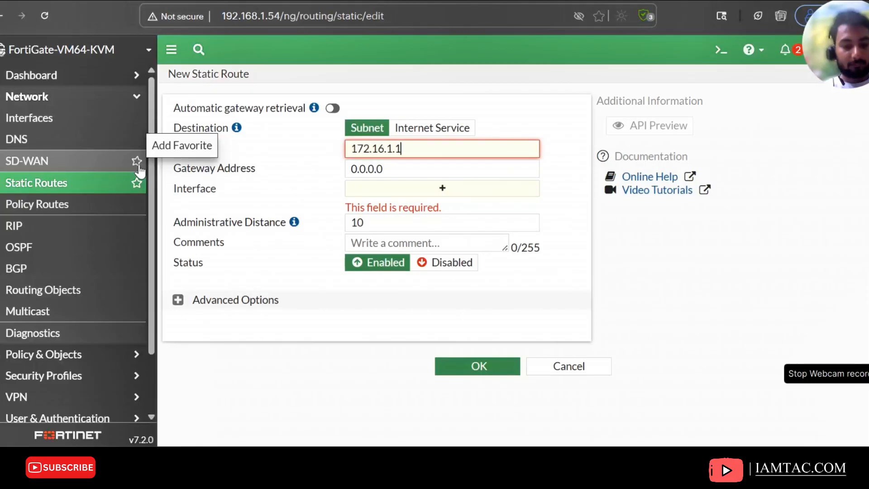
key(BackSpace)
key(BackSpace)
text(.0/24)
click(417, 195)
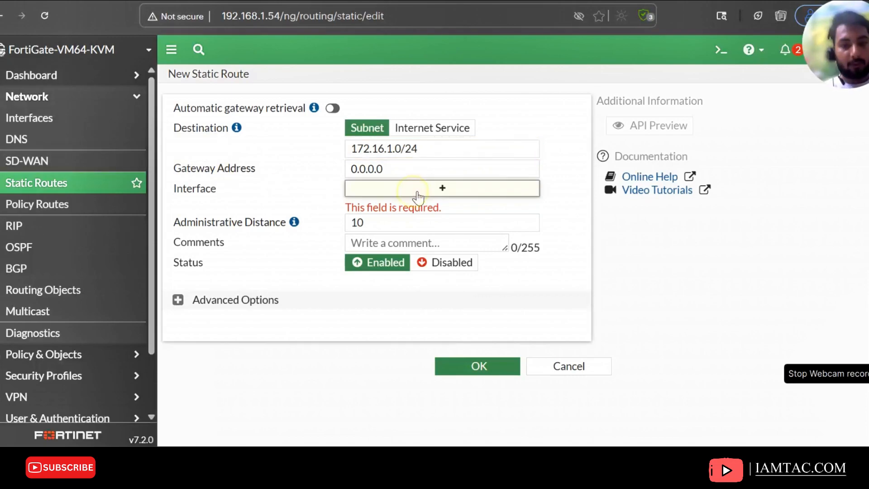
click(633, 219)
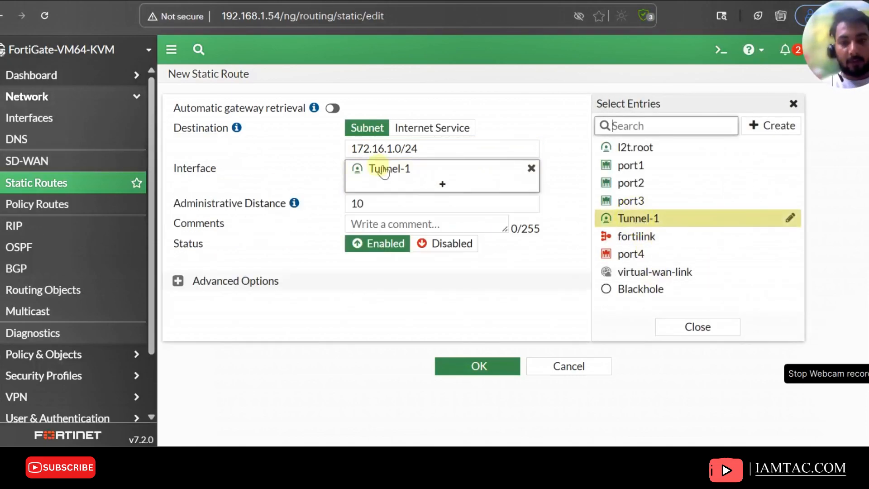
click(388, 321)
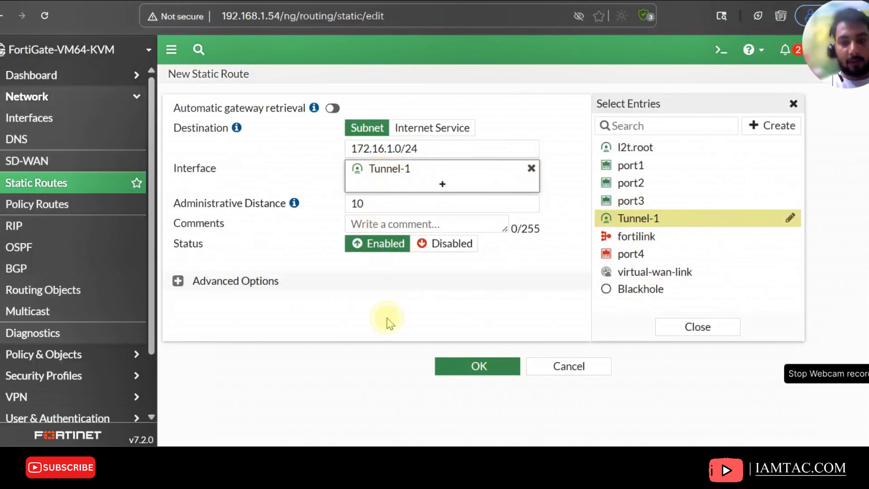
click(472, 366)
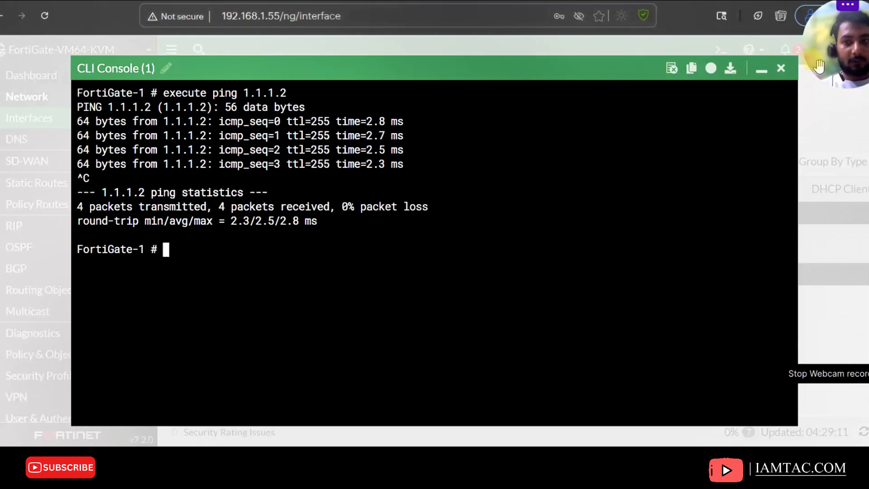
On FortiGate-1, add a static route to 172.16.2.0/24 through the Tunnel-1 interface
click(764, 71)
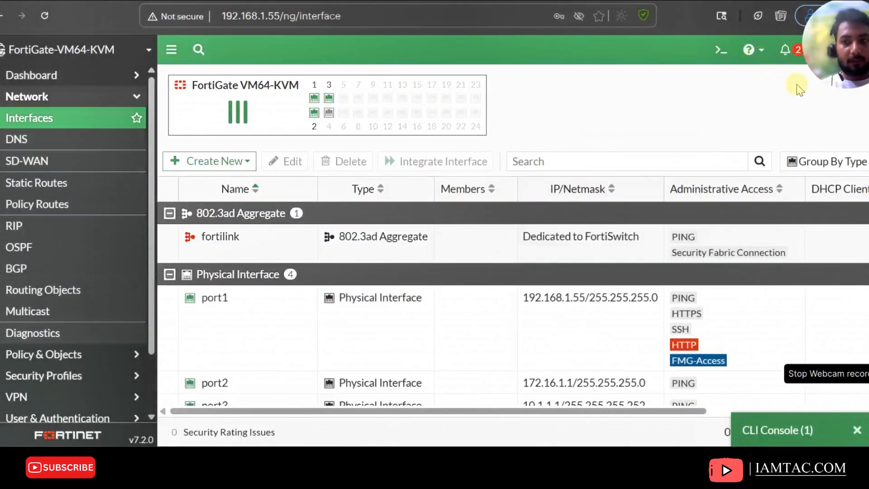
click(35, 184)
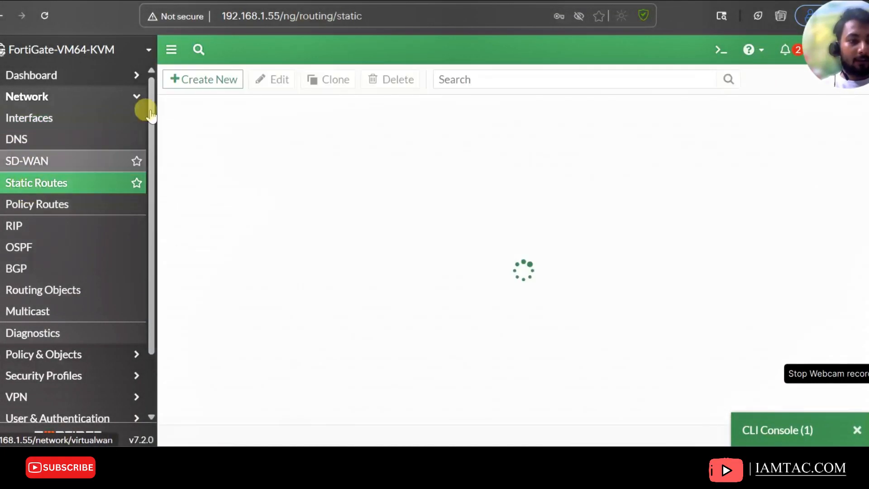
click(216, 82)
drag(430, 144, 262, 156)
text(172)
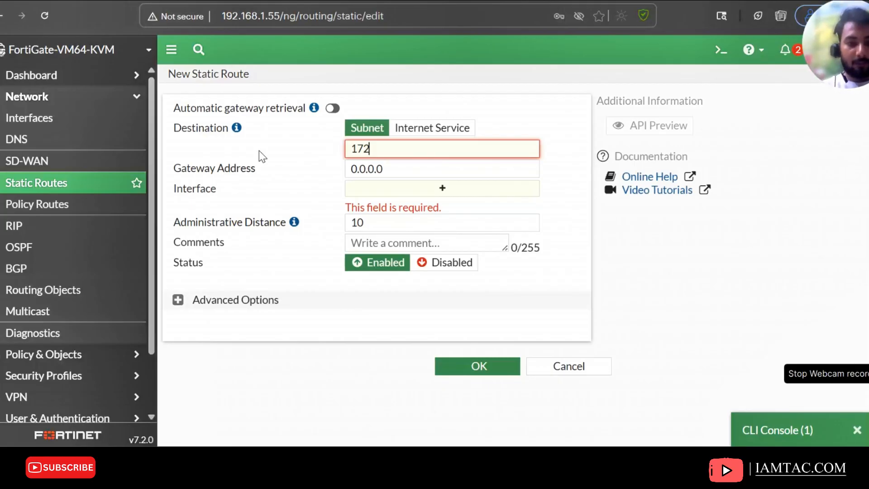
text(.)
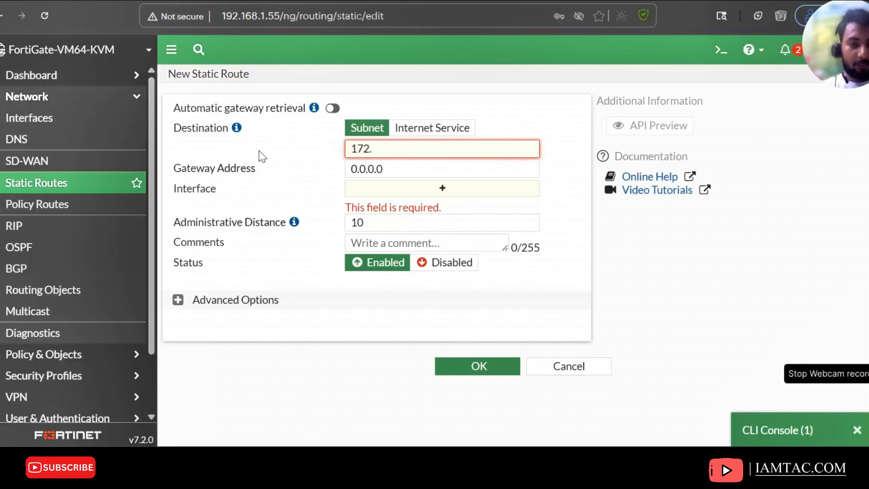
text(16.2)
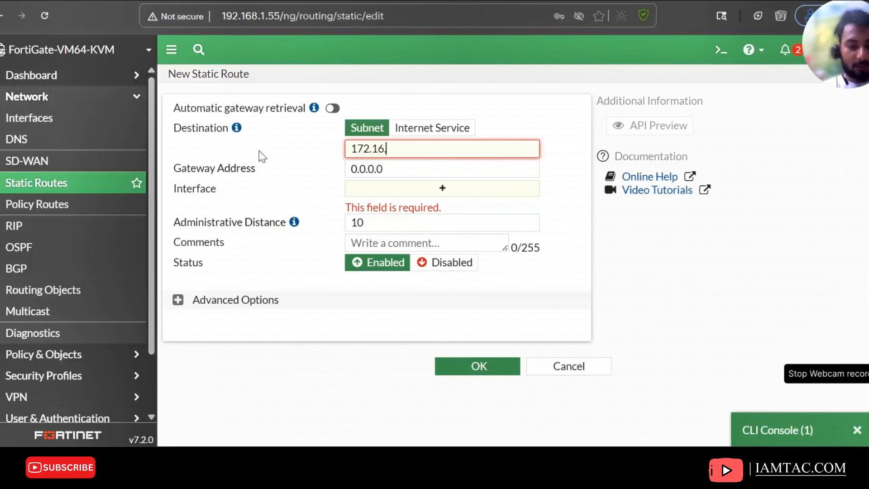
text(.0/24)
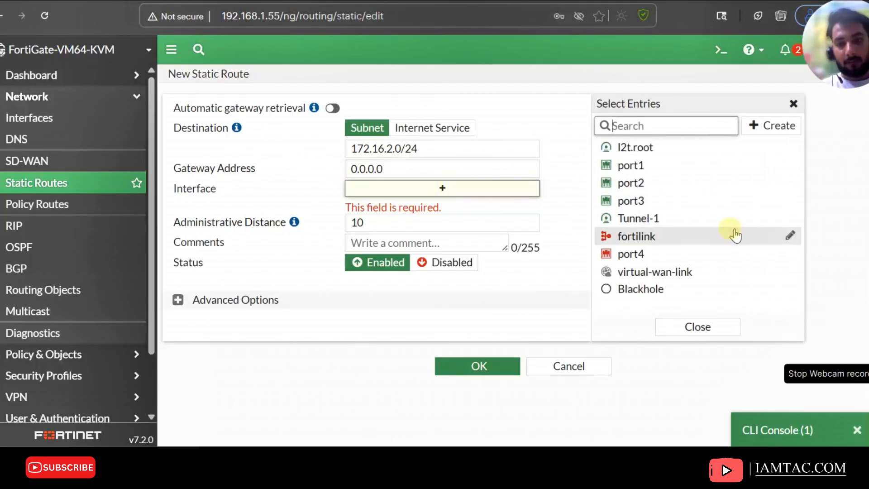
click(678, 218)
click(464, 368)
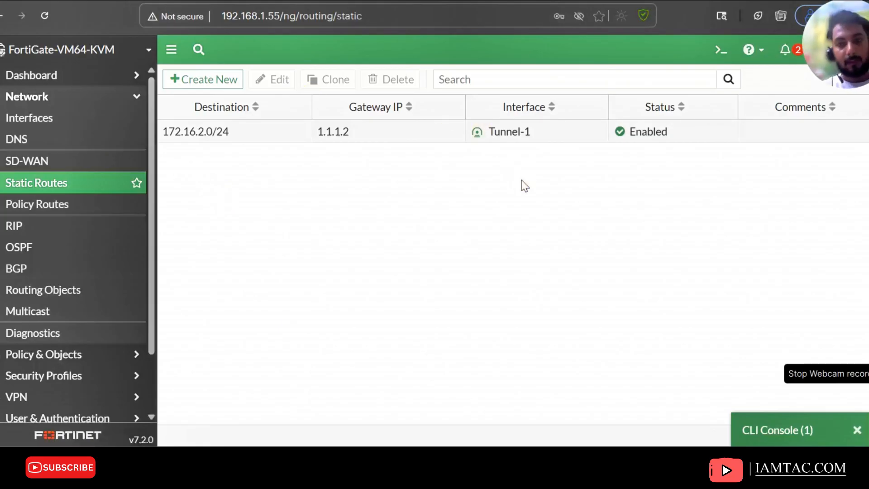
Start a new firewall policy named Fortinet-1toFortinet-2
click(16, 354)
click(62, 149)
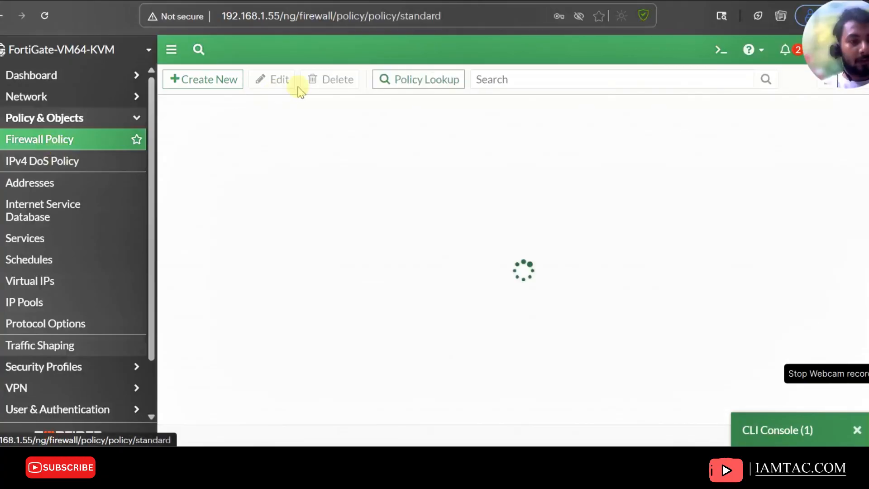
click(201, 79)
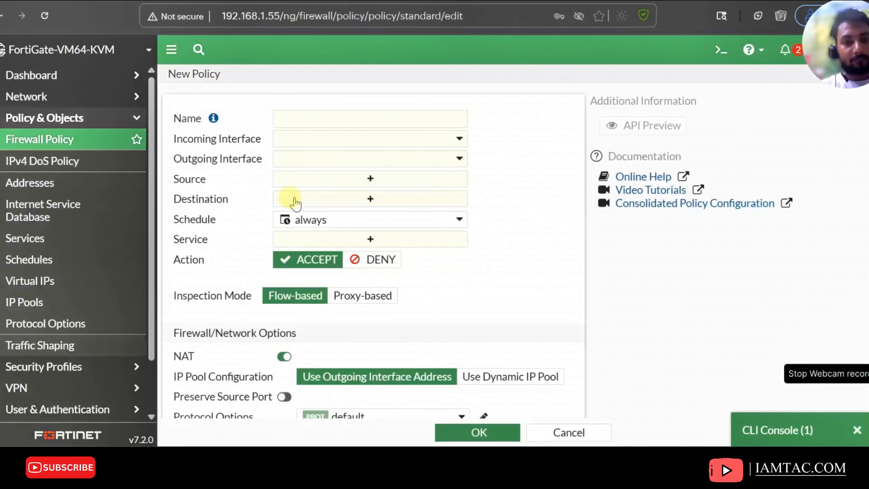
click(404, 116)
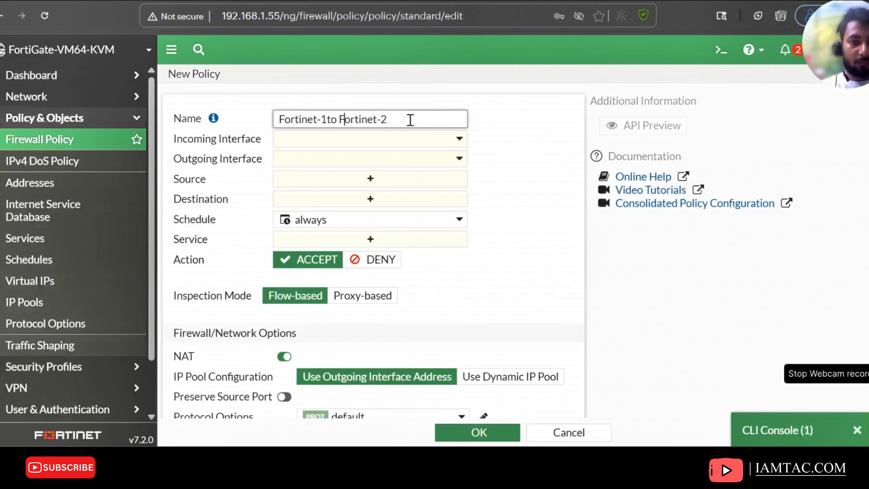
key(BackSpace)
Set the policy's incoming interface to port2 and outgoing interface to Tunnel-1
click(381, 141)
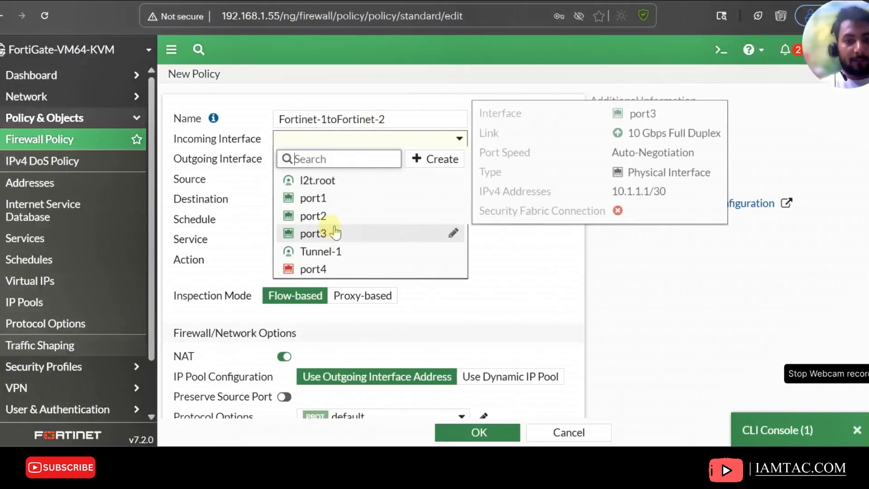
click(333, 216)
click(346, 159)
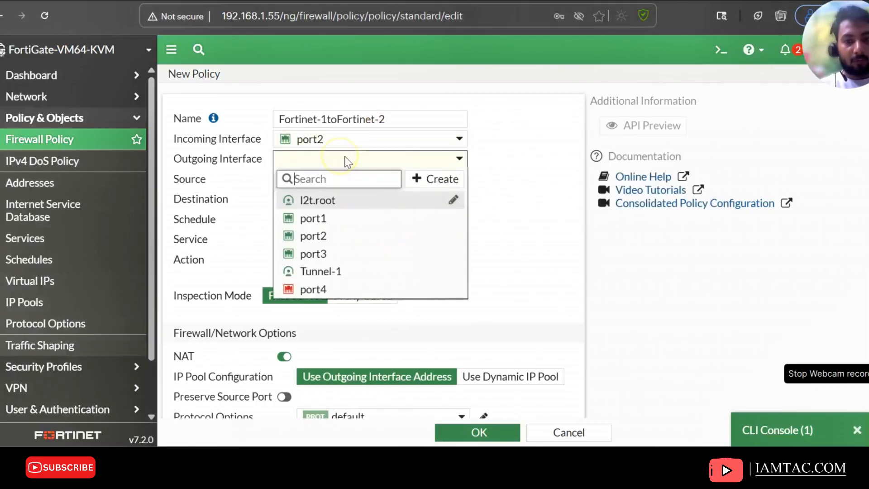
click(347, 273)
Set the policy's source and destination to all and its service to ALL
click(343, 186)
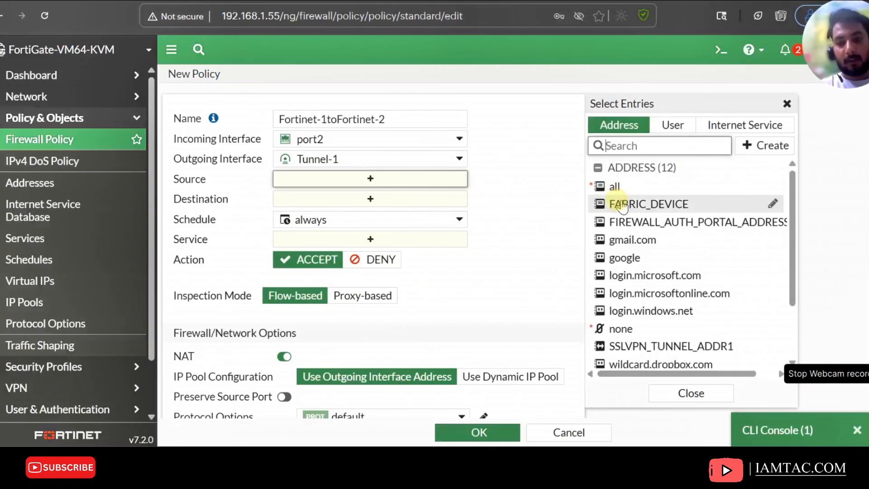
click(673, 183)
click(398, 219)
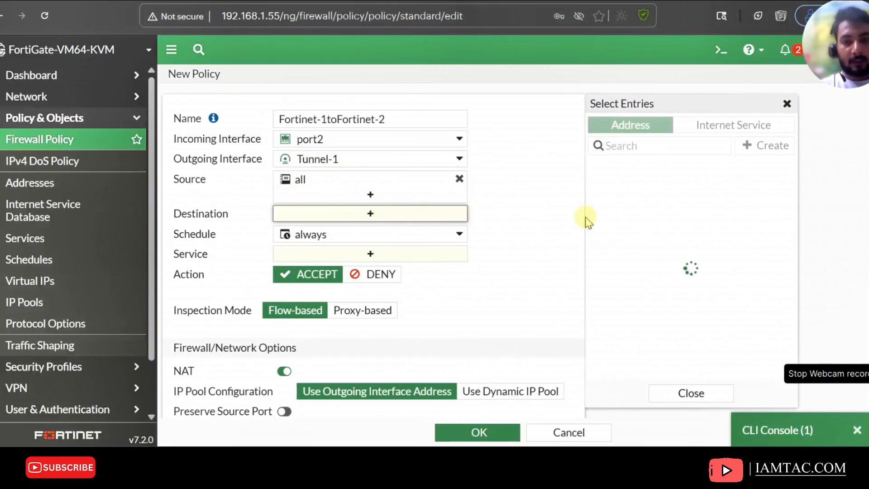
click(774, 146)
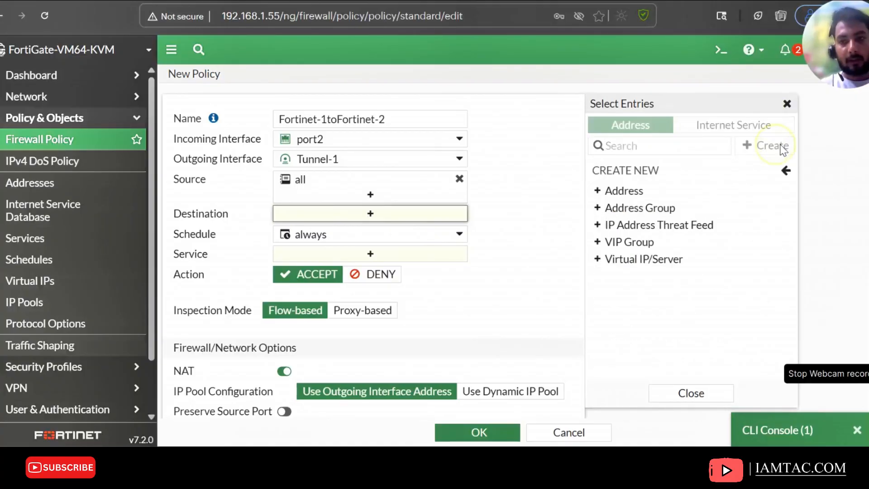
click(624, 190)
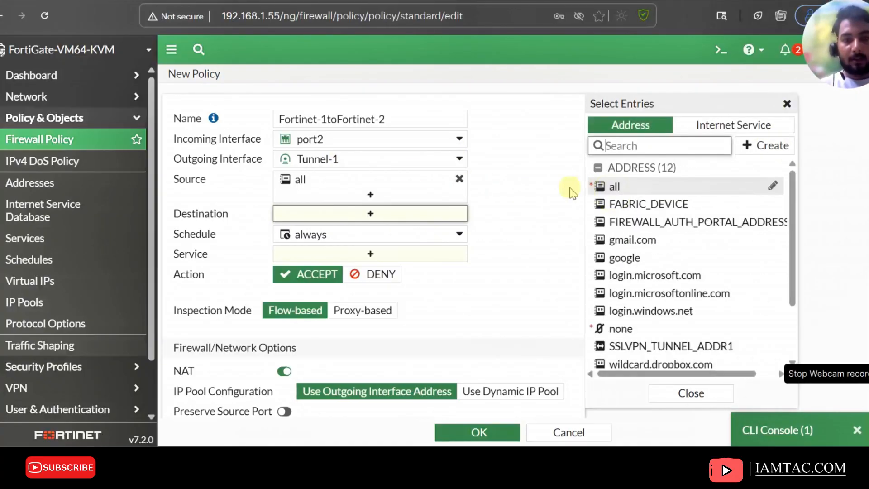
click(744, 144)
click(624, 192)
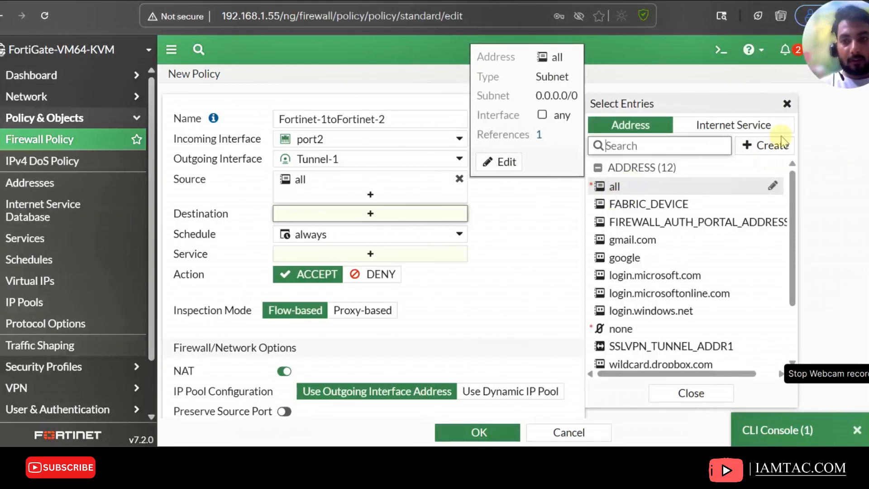
click(774, 146)
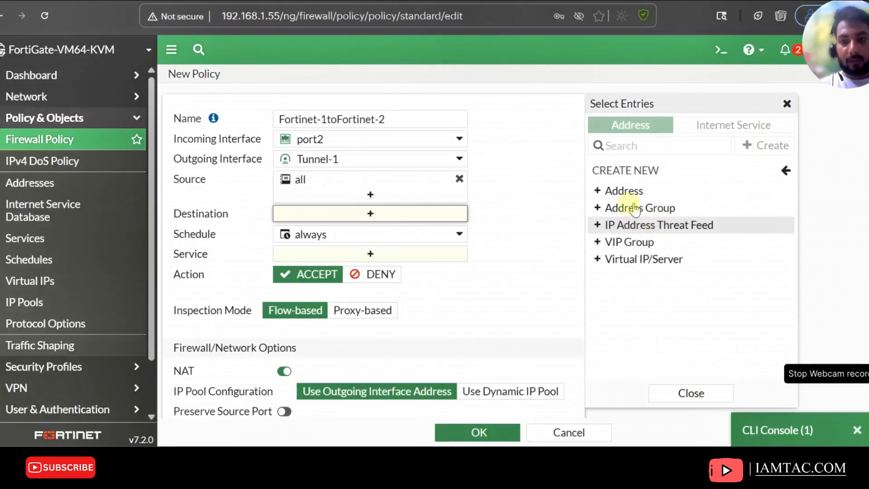
click(625, 192)
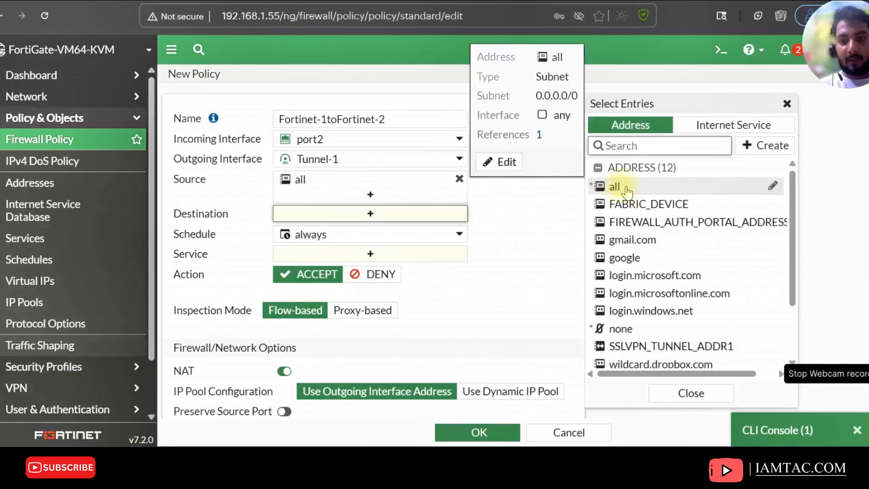
click(624, 186)
click(507, 272)
click(404, 270)
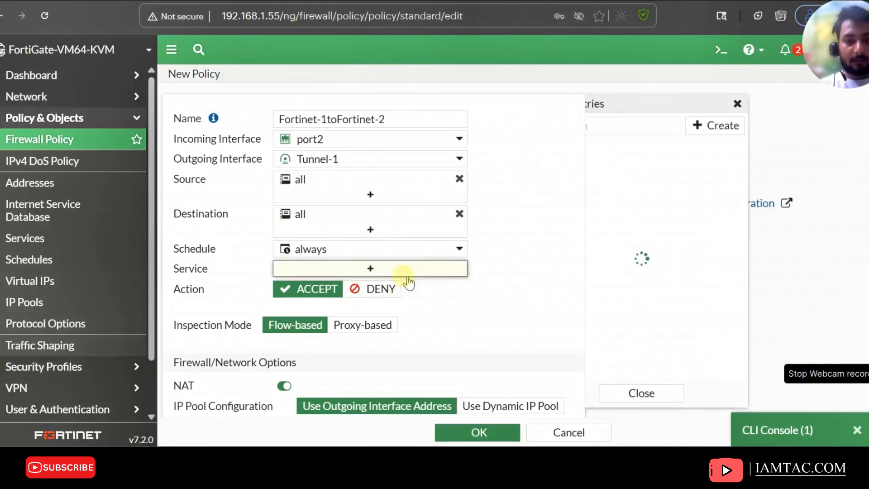
click(621, 180)
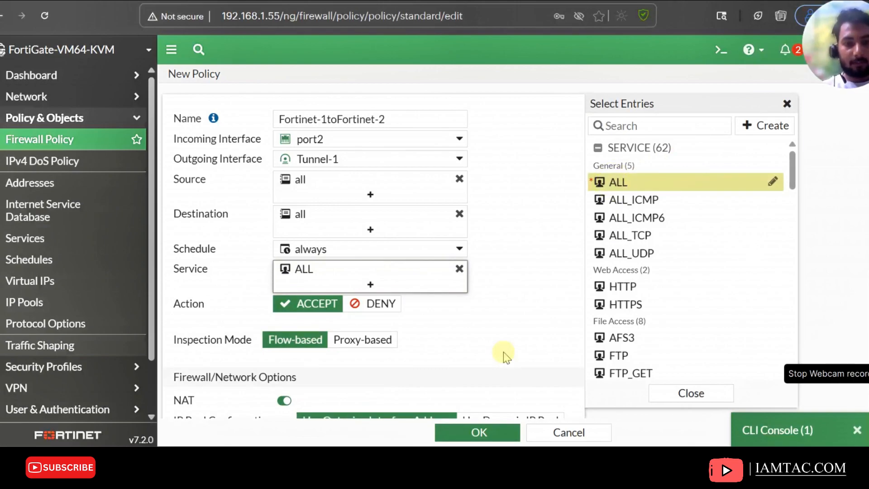
Disable NAT for the policy
scroll(500, 354, down, 4)
click(288, 198)
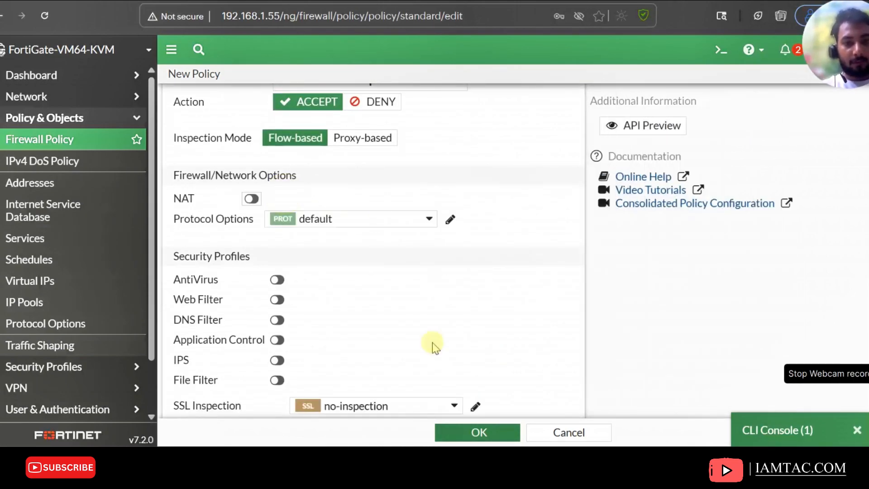
scroll(493, 332, down, 4)
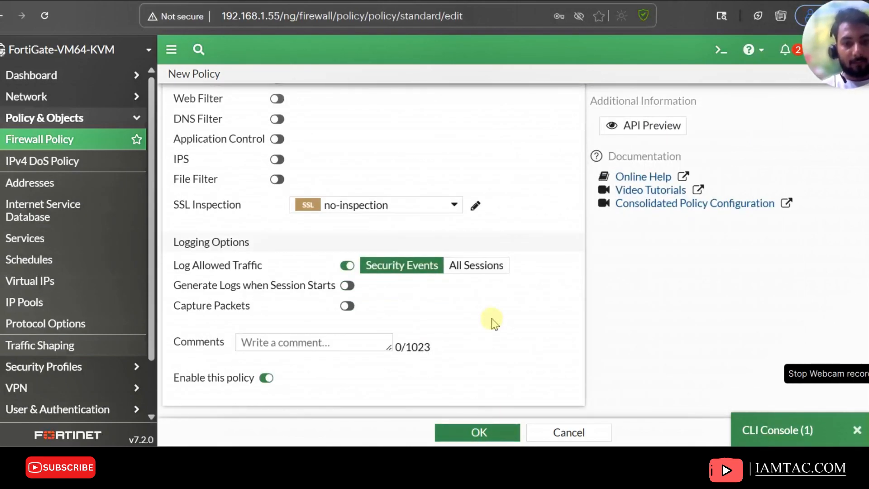
Cancel the stacked New Address dialogs without creating an address
click(472, 266)
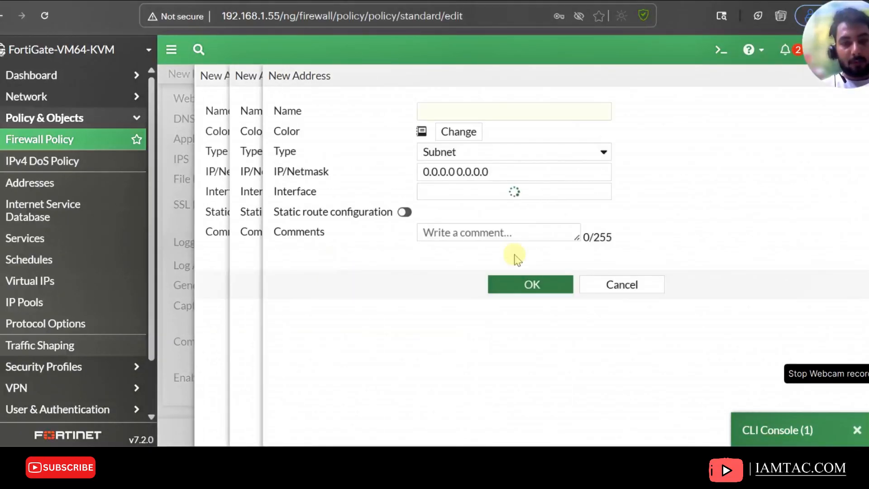
click(639, 285)
click(606, 284)
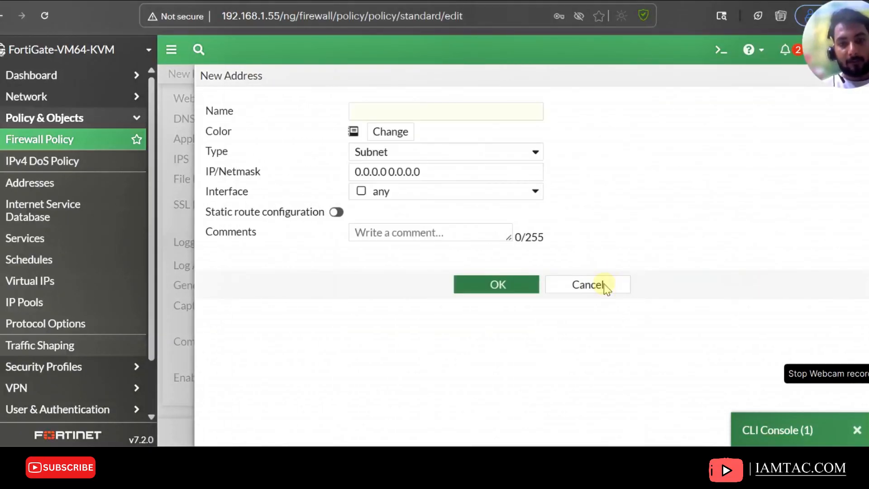
click(565, 284)
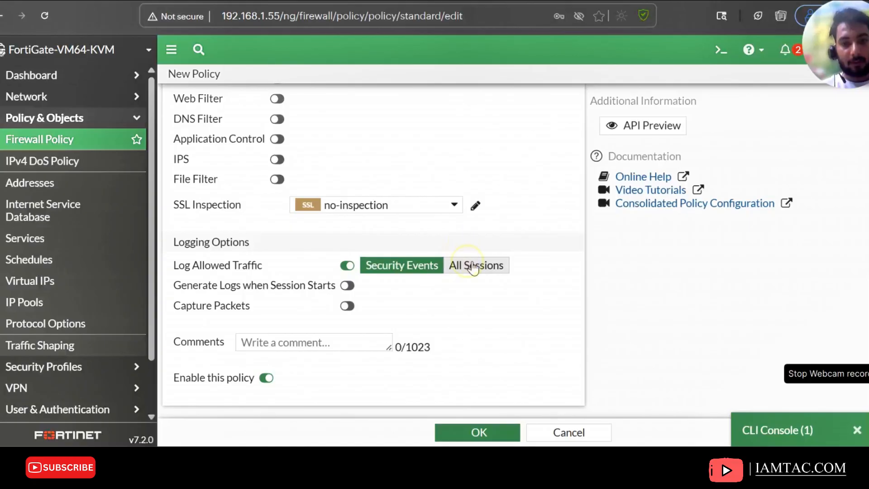
Set the policy to log all sessions and save it
click(472, 266)
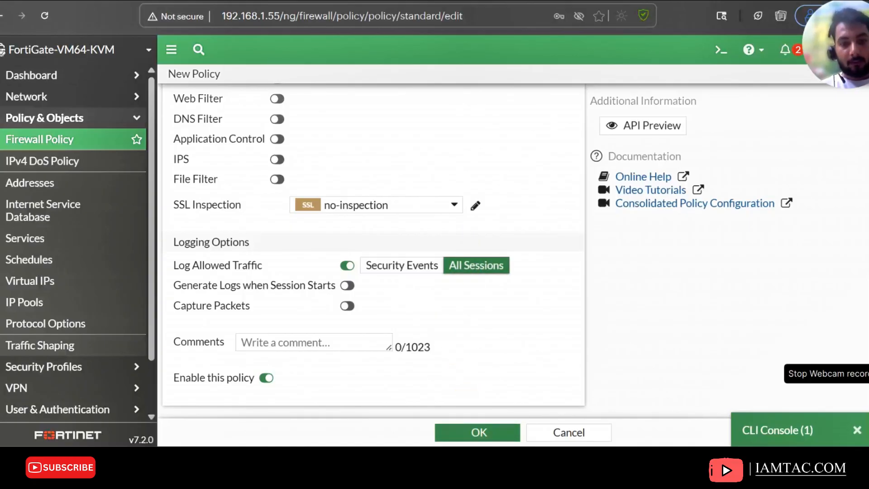
click(477, 433)
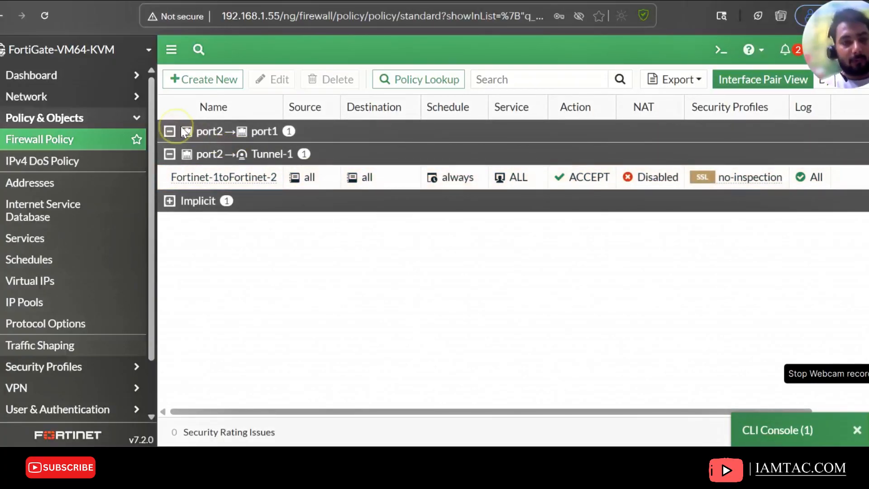
Delete the asd policy from the port2 to port1 section
click(200, 154)
right_click(205, 161)
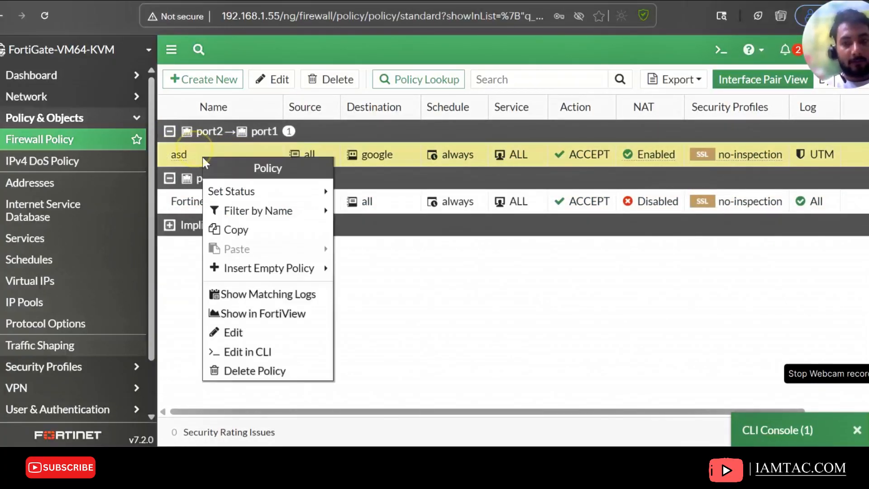
click(249, 369)
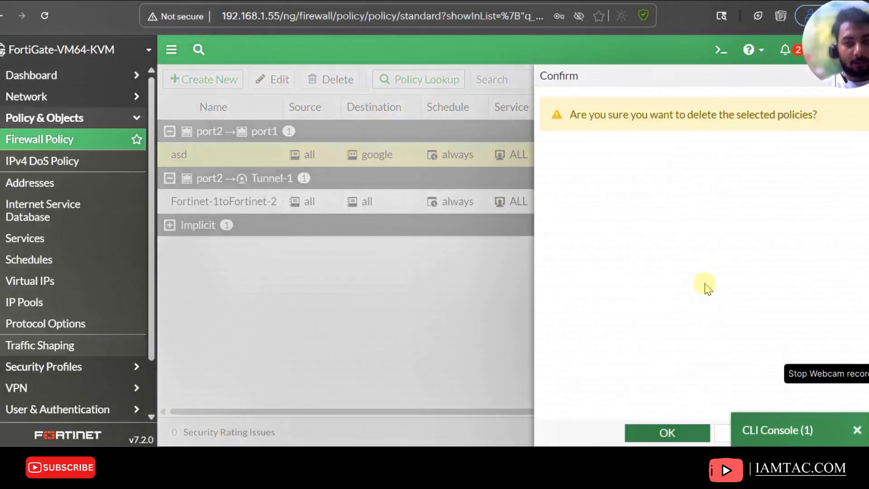
click(702, 434)
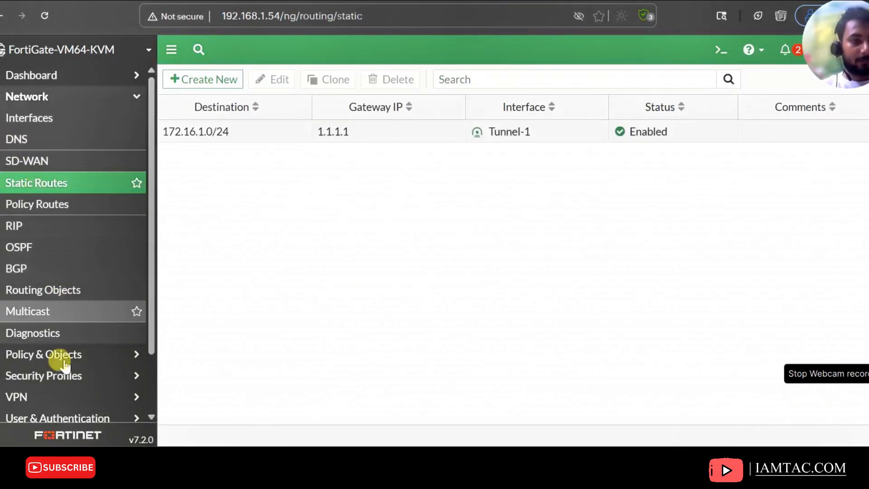
On FortiGate-2, create a new firewall policy named Fortinet-2toFortinet-1, reusing the FortiGate-1 policy name
click(39, 354)
click(55, 144)
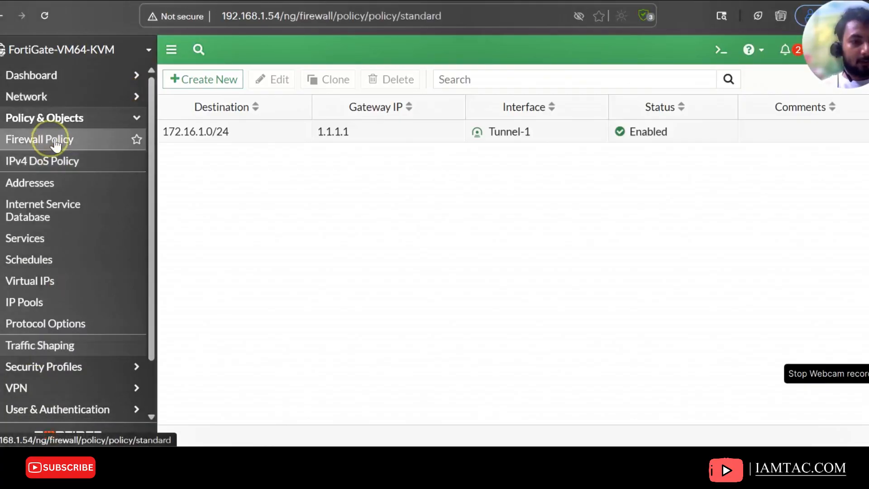
click(192, 80)
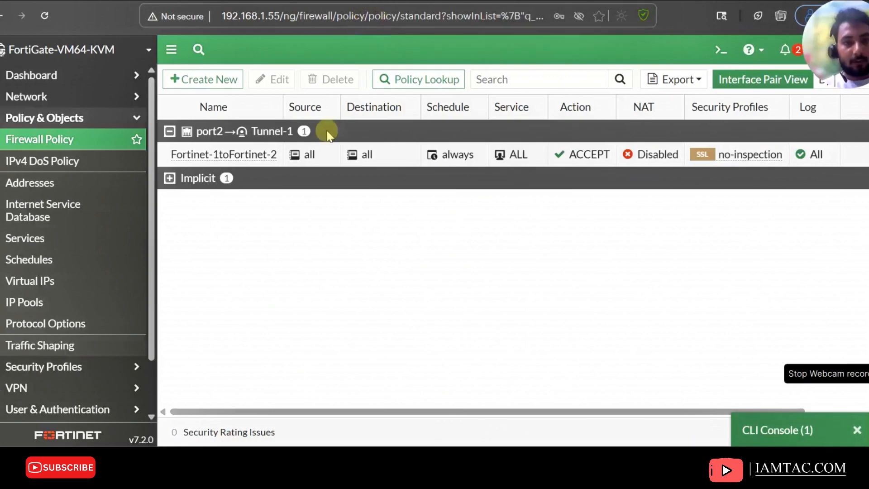
double_click(274, 149)
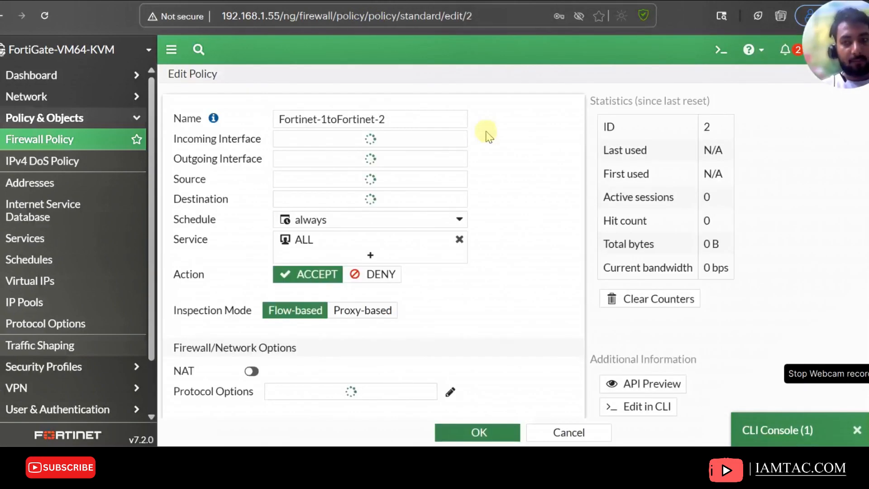
click(393, 125)
triple_click(393, 124)
key(ctrl+c)
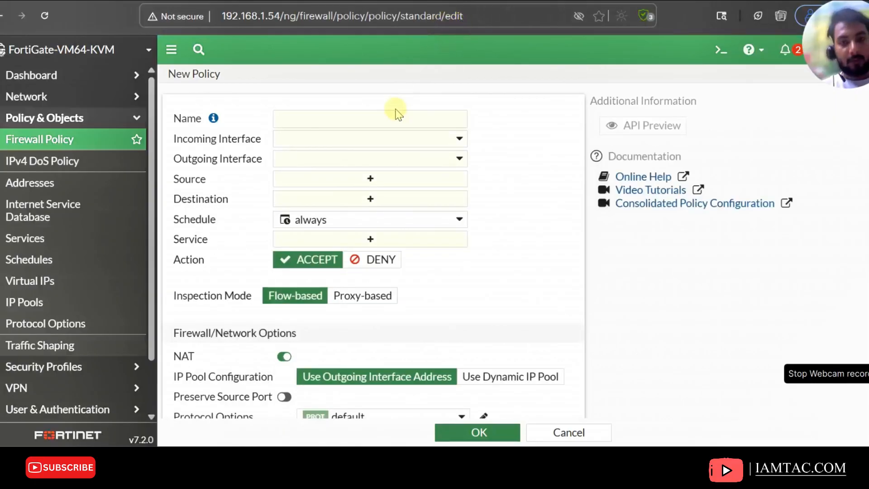
click(389, 113)
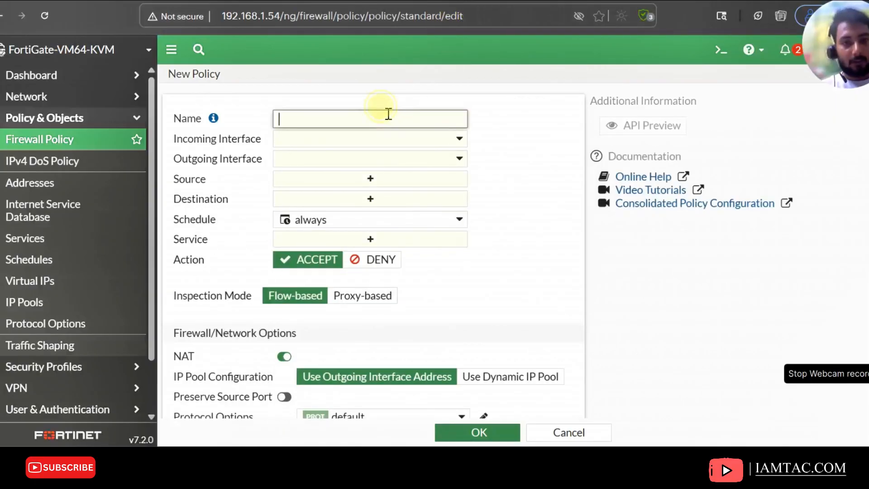
key(ctrl+v)
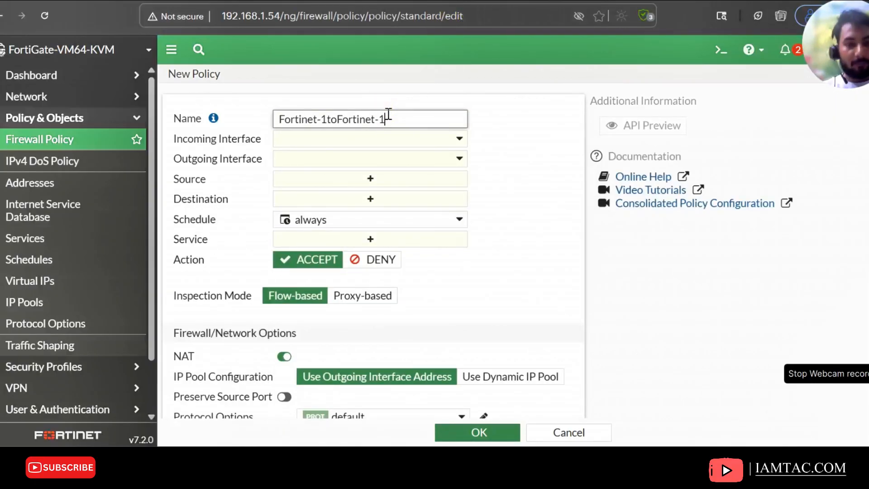
key(BackSpace)
text(2)
Set the policy's incoming interface to port2 and outgoing interface to Tunnel-1
click(386, 143)
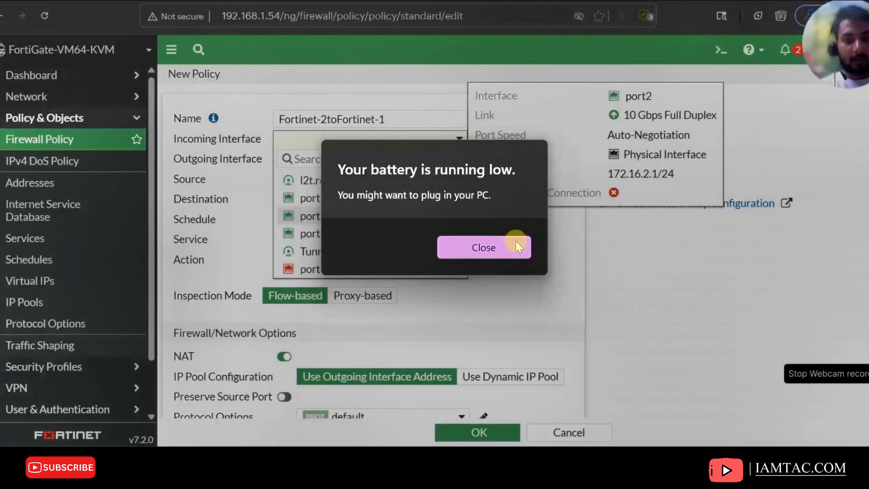
click(516, 243)
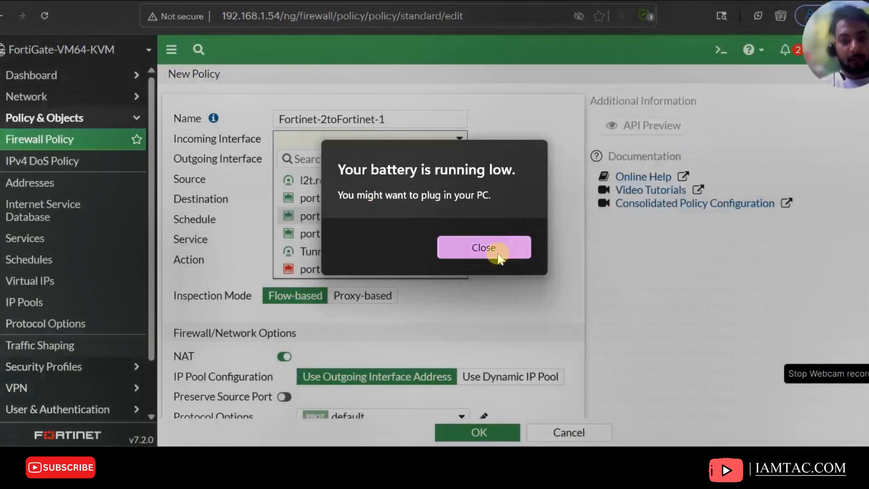
click(353, 217)
click(322, 165)
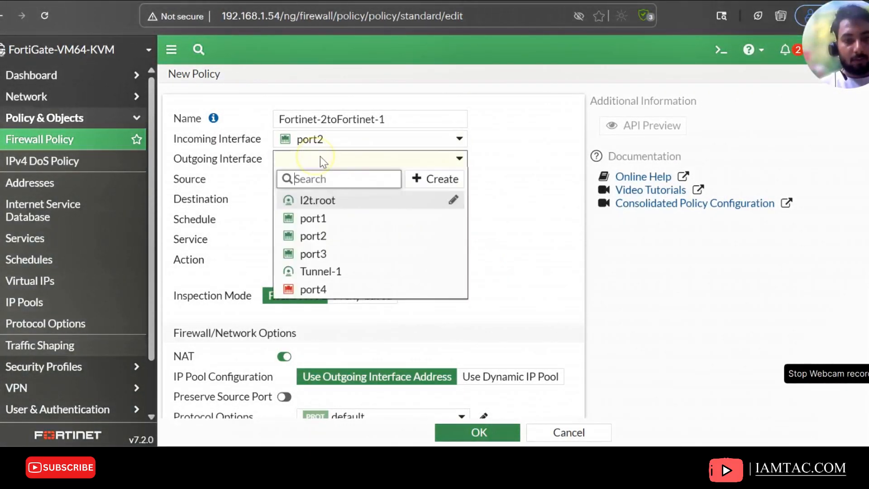
click(329, 272)
Set the policy's source and destination to all and its service to ALL
click(330, 178)
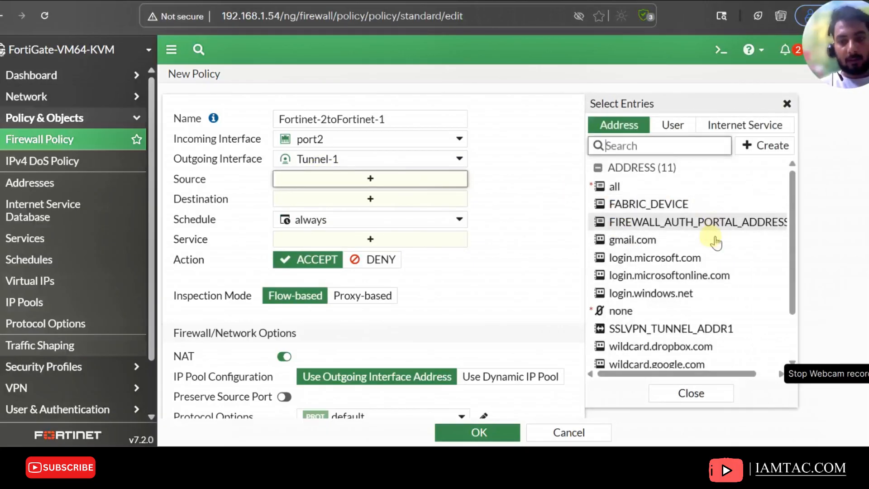
click(624, 186)
click(385, 213)
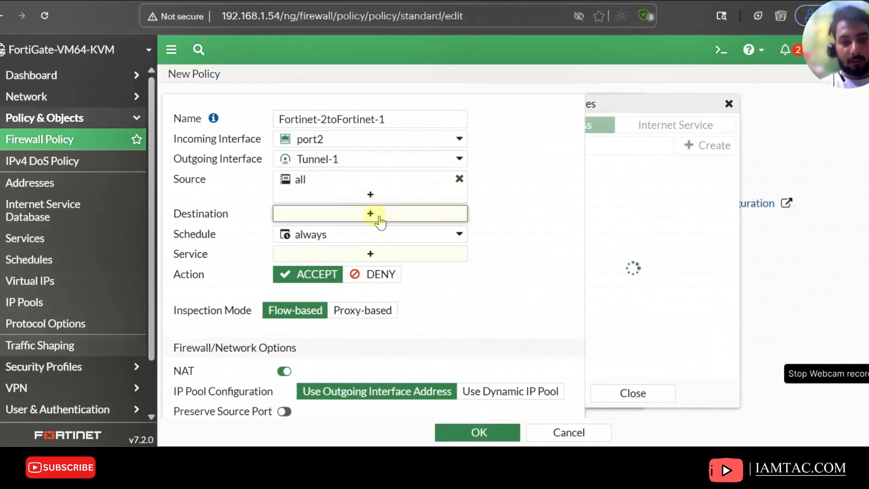
click(620, 188)
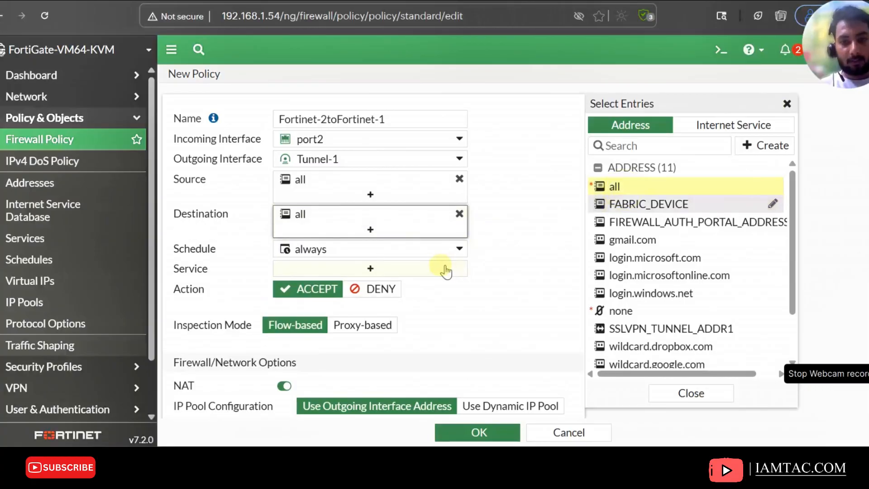
click(448, 268)
click(618, 183)
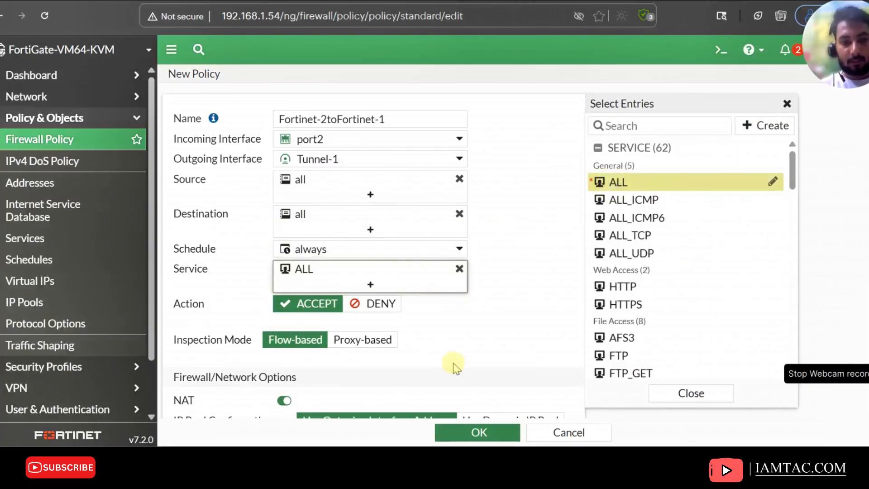
Disable NAT and log all sessions before saving the policy
scroll(450, 358, down, 3)
click(284, 329)
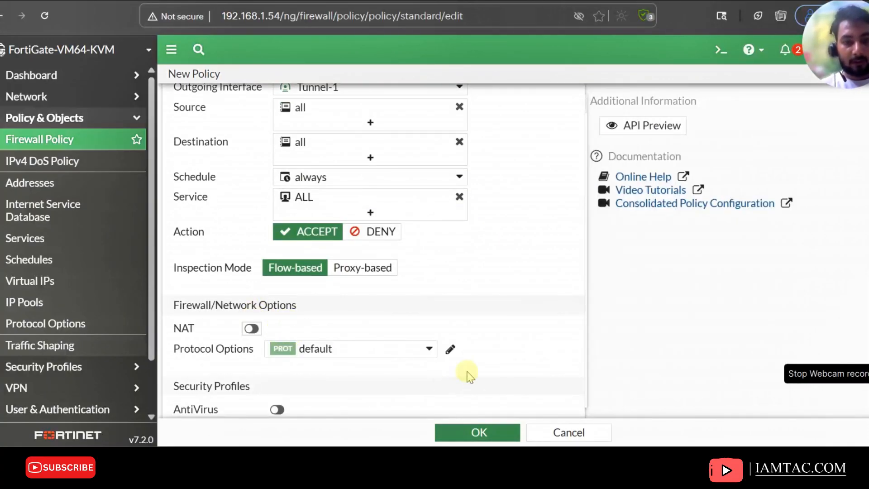
scroll(466, 371, down, 10)
click(475, 310)
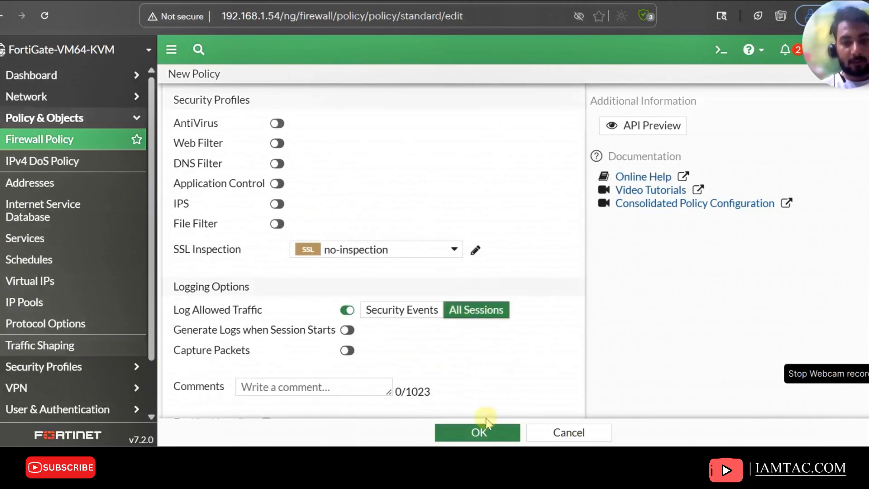
click(479, 432)
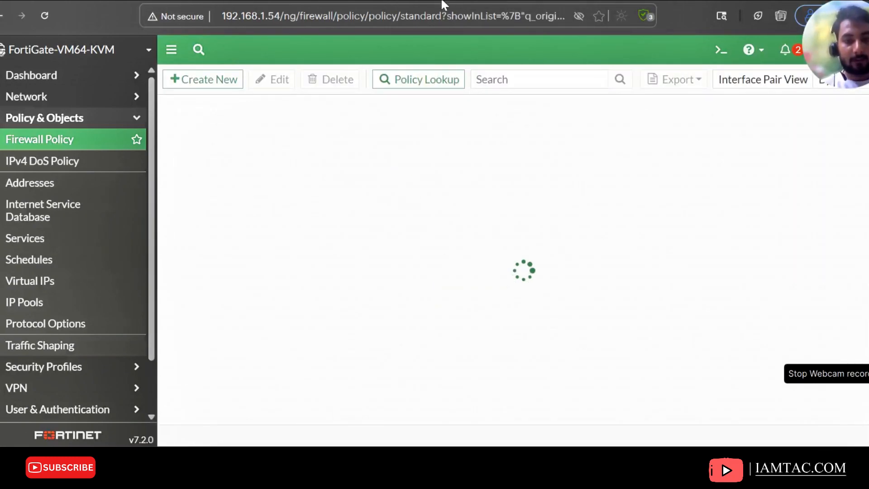
From the PC-4 console, ping 1.1.1.2 again and then ping 172.16.1.2
mouse_move(516, 459)
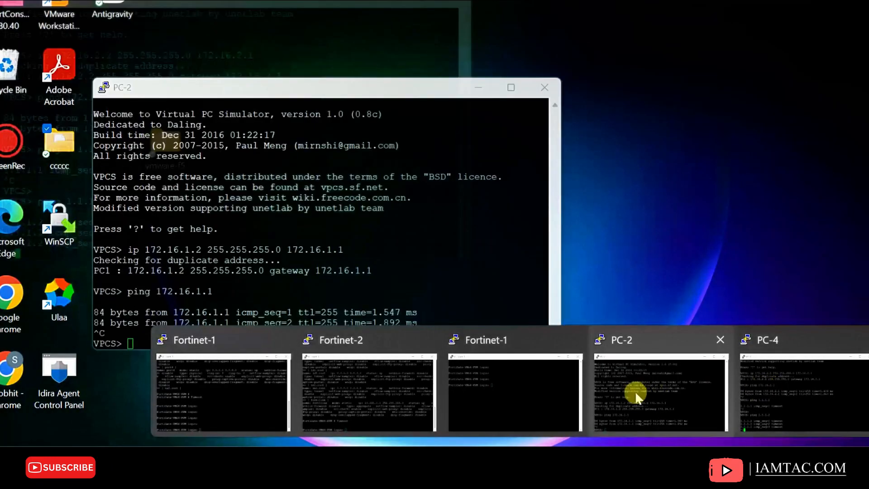
click(635, 391)
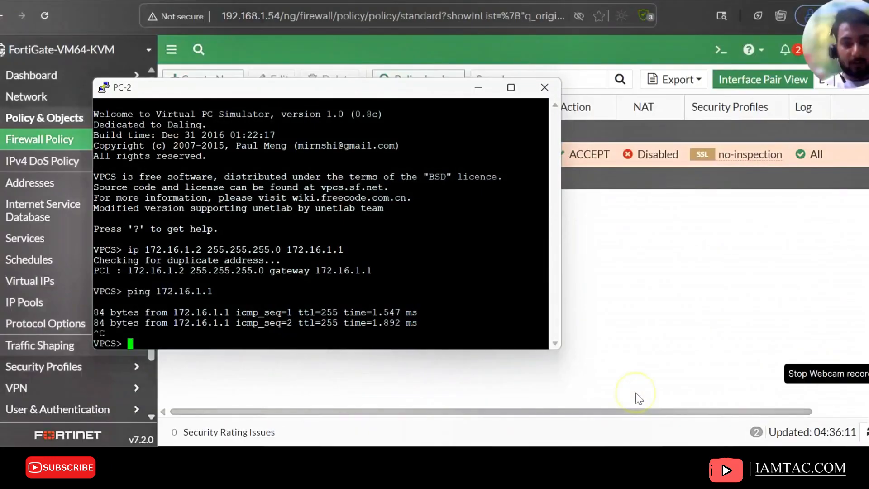
mouse_move(682, 403)
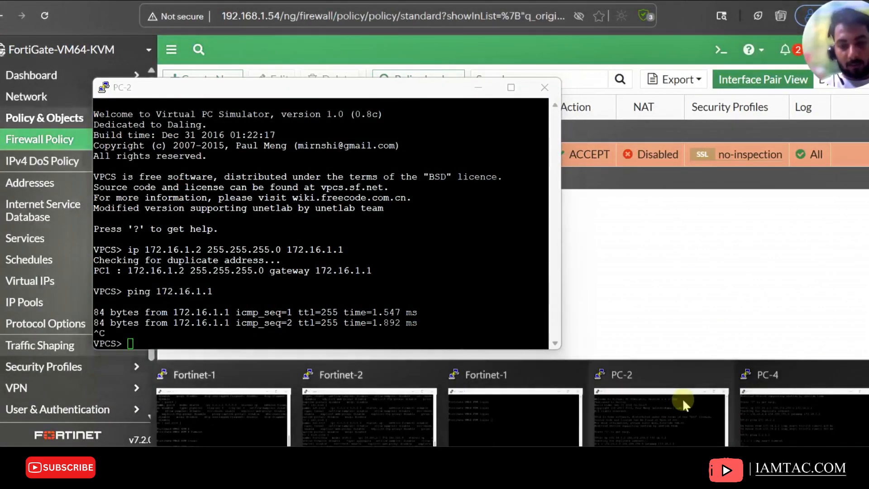
click(759, 361)
key(Up)
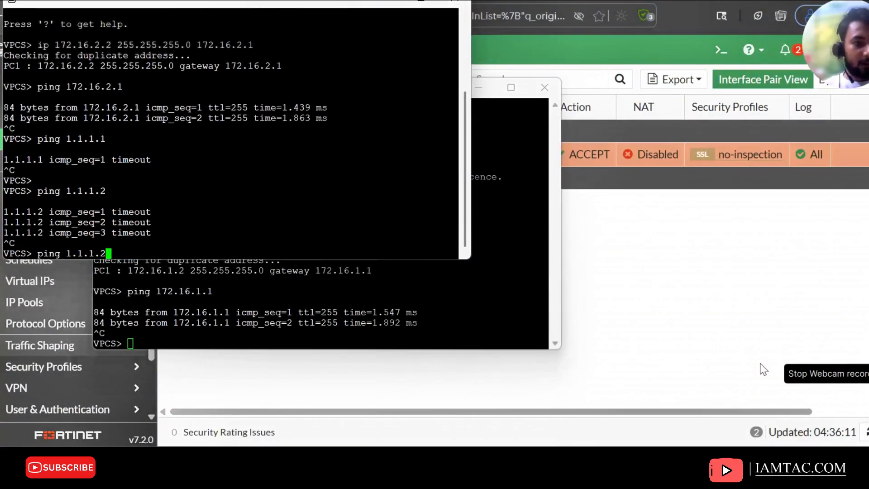
key(Return)
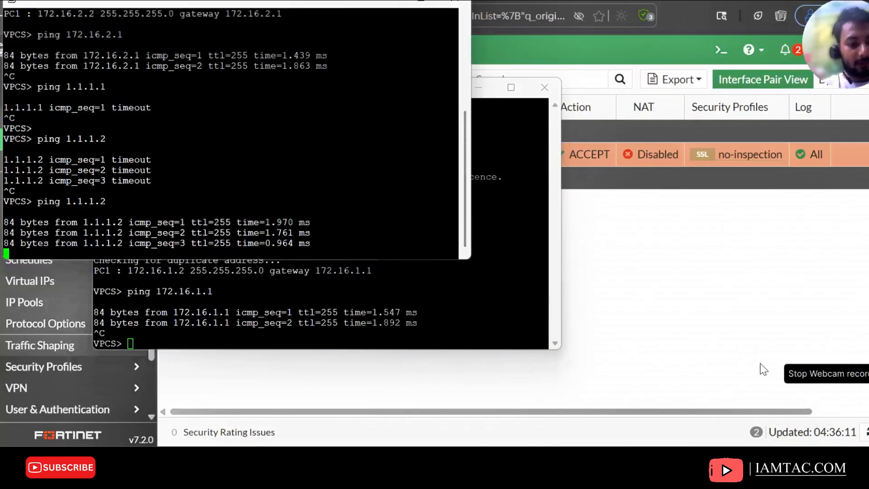
key(ctrl+c)
text(ping 172.16.1.2)
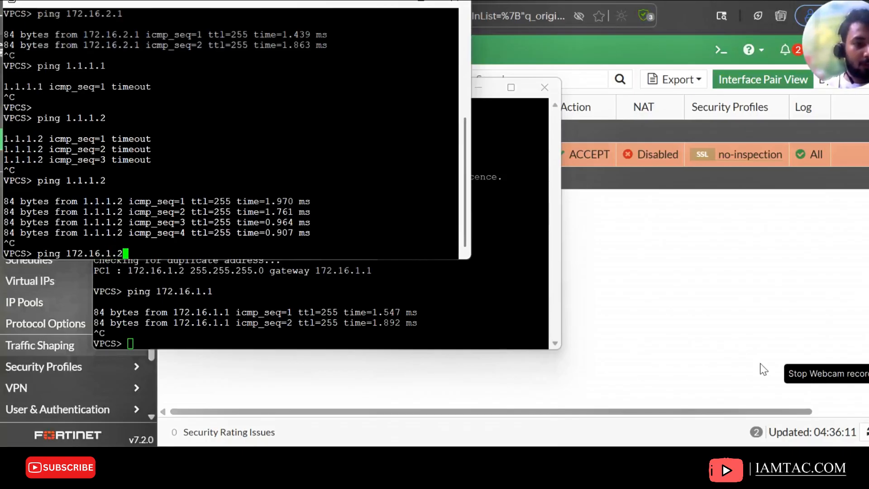
key(Return)
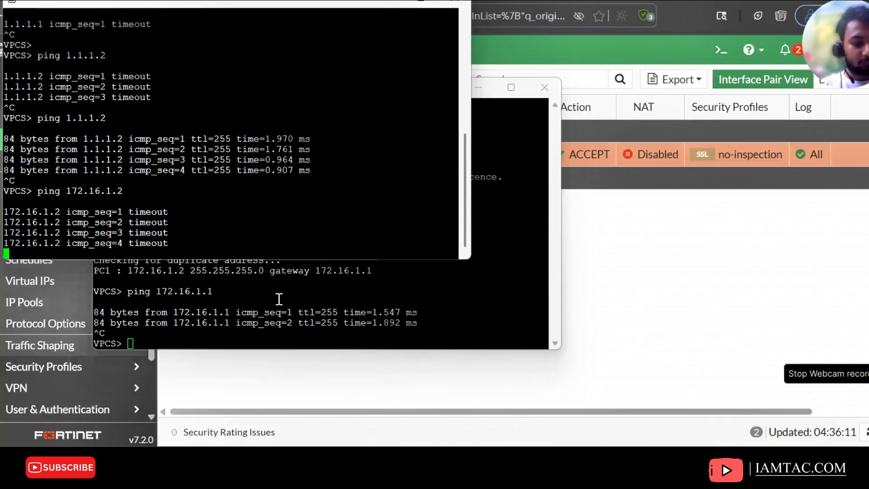
From the PC-2 console, ping 1.1.1.2 and then 172.16.2.1
click(223, 286)
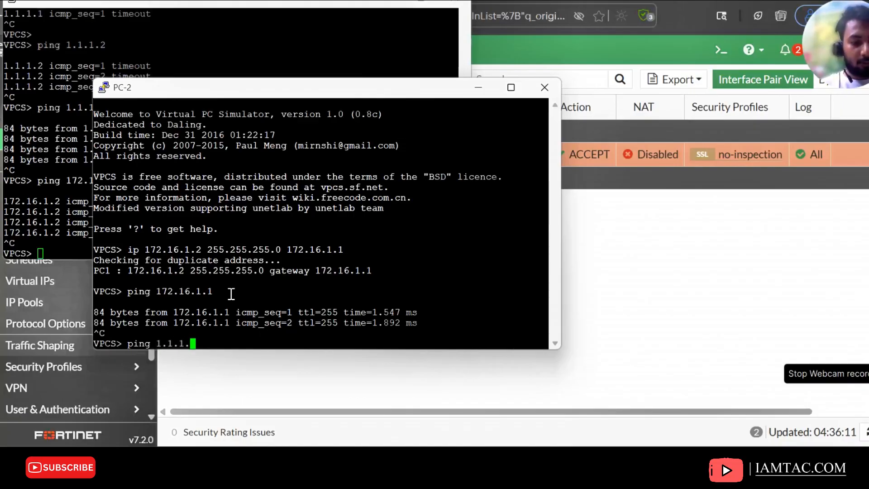
text(ping 1.1.1.2)
key(Return)
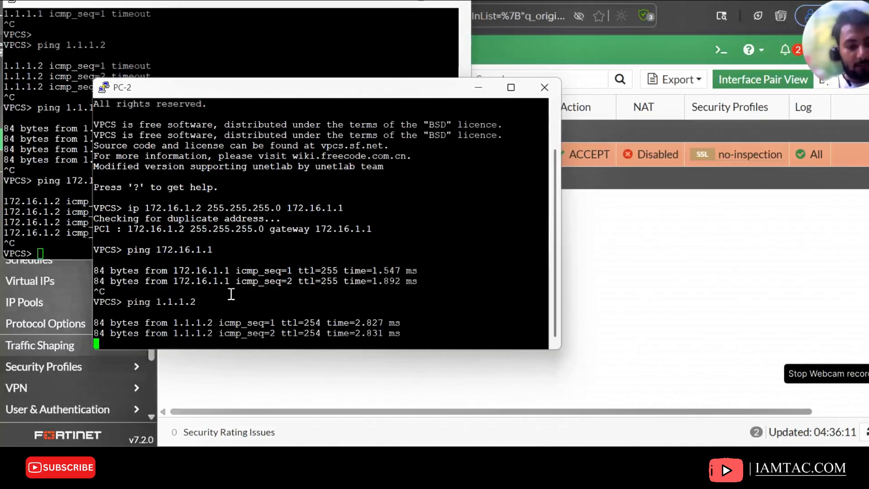
key(ctrl+c)
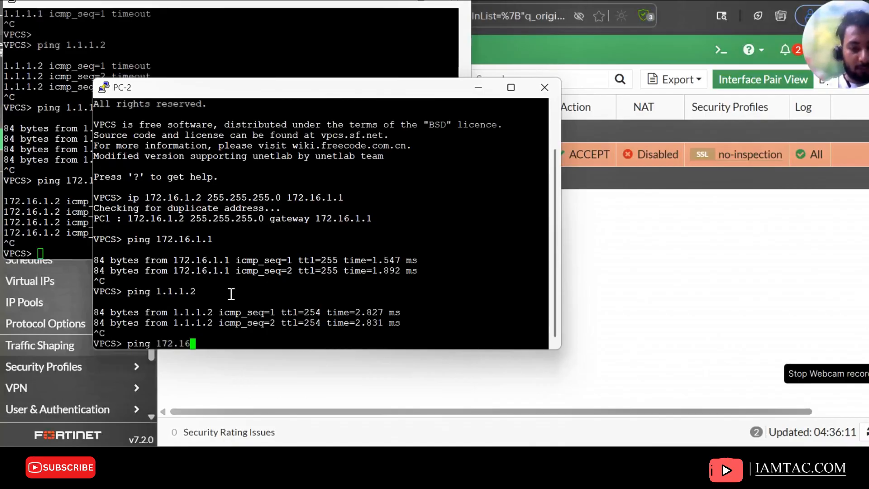
text(ping 172.16.2.1)
key(Return)
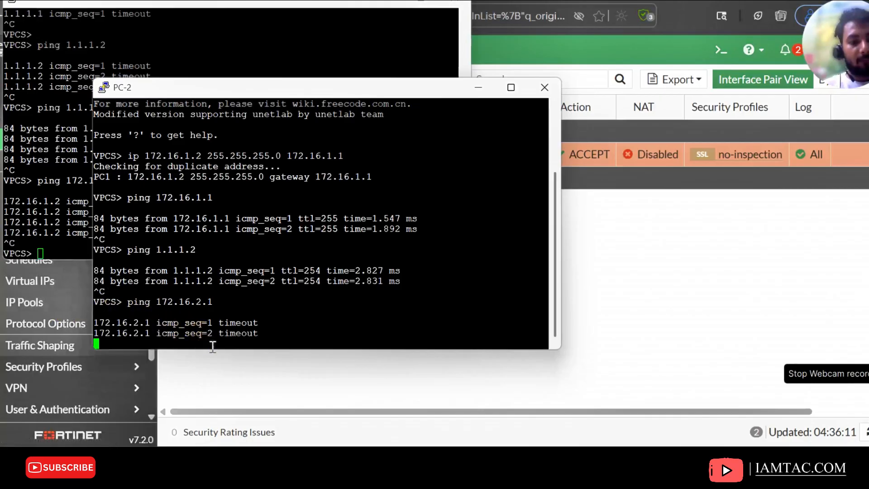
key(ctrl+c)
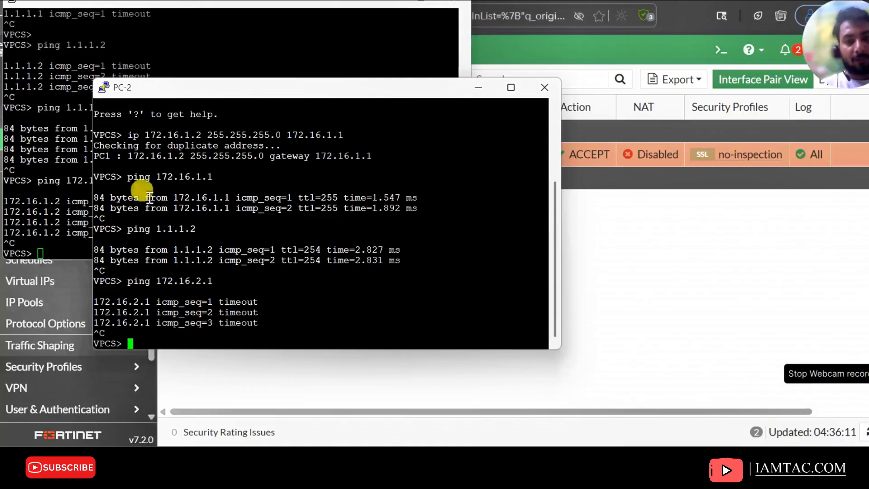
Highlight the output of the ping to 172.16.1.2 in the PC-4 console
click(44, 175)
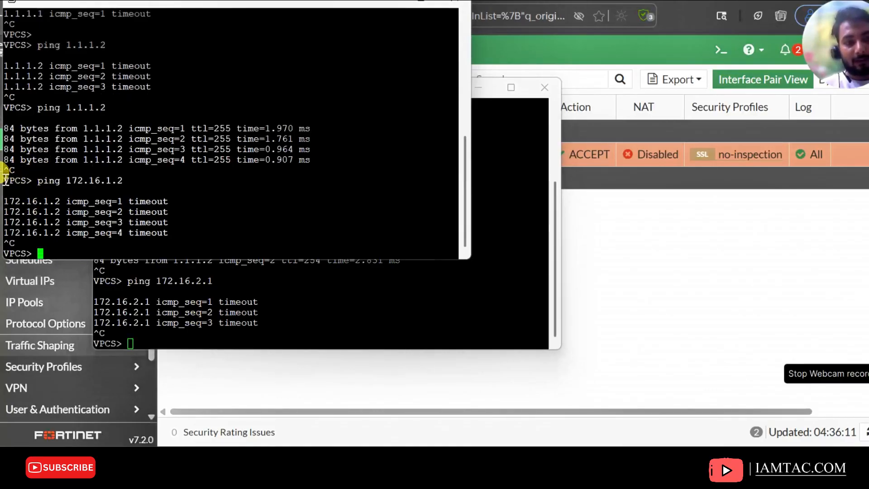
drag(5, 179, 90, 253)
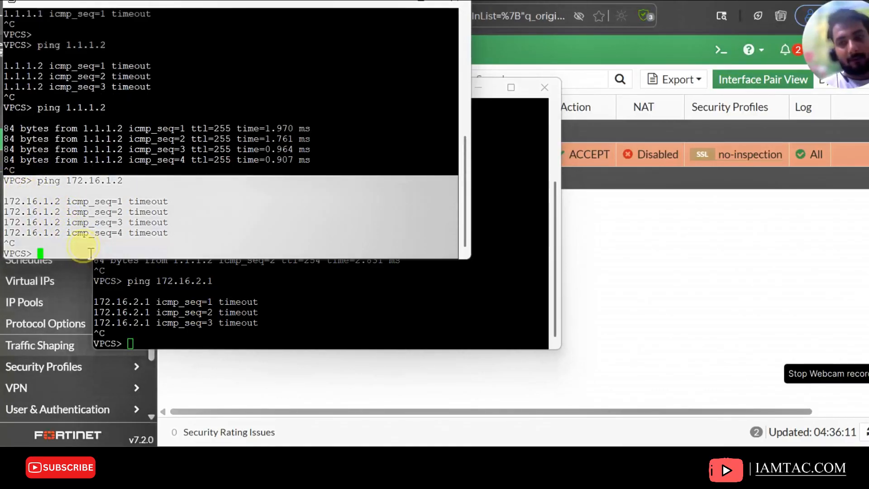